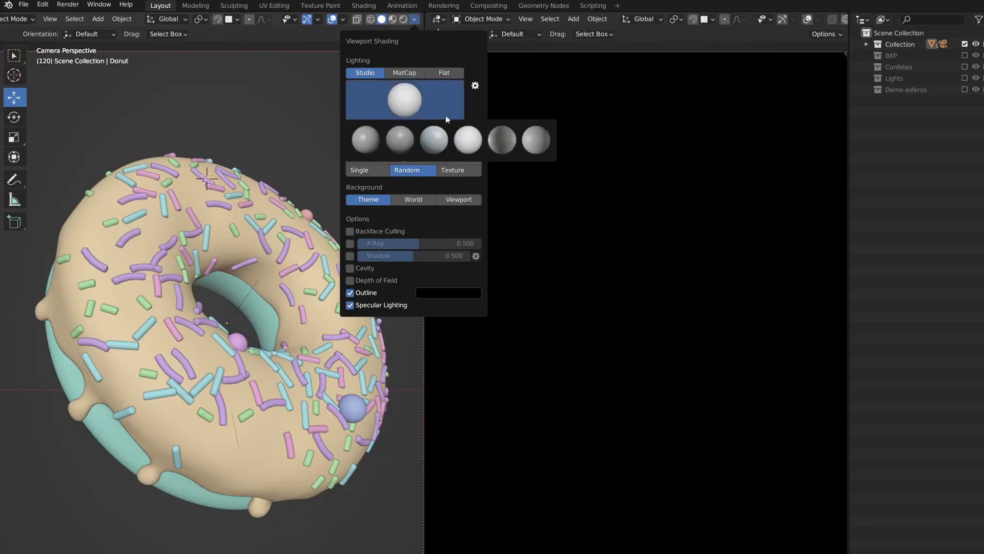
- Choose a different Studio lighting preset for the solid-shaded viewport
click(532, 141)
click(513, 139)
click(398, 103)
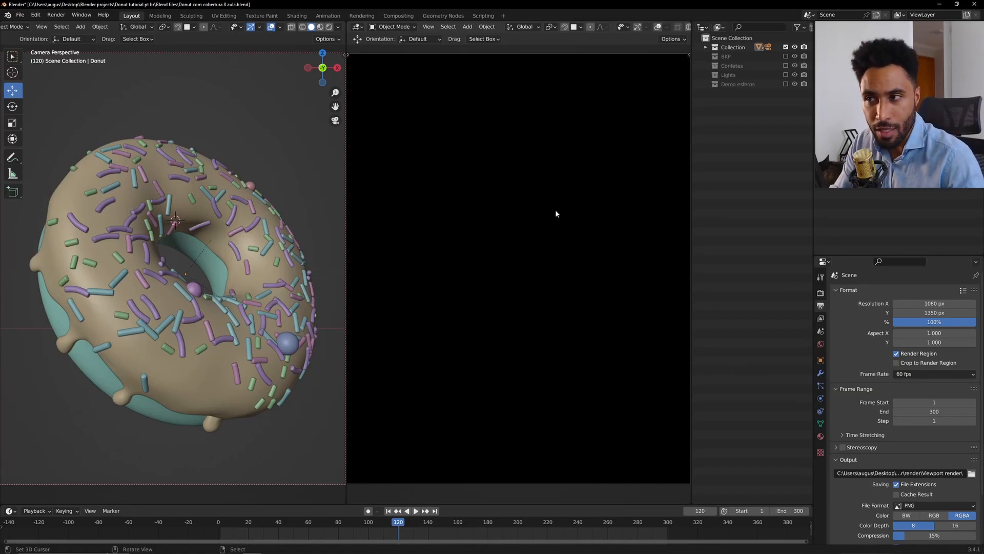
- Enable the Lights collection to preview its effect on the rendered donut, and exclude it again
click(786, 75)
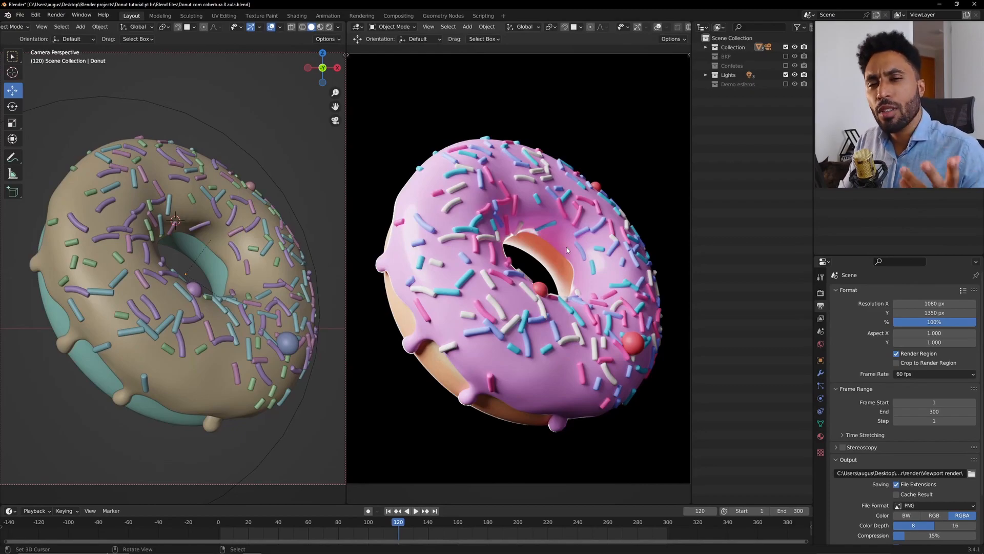
click(784, 75)
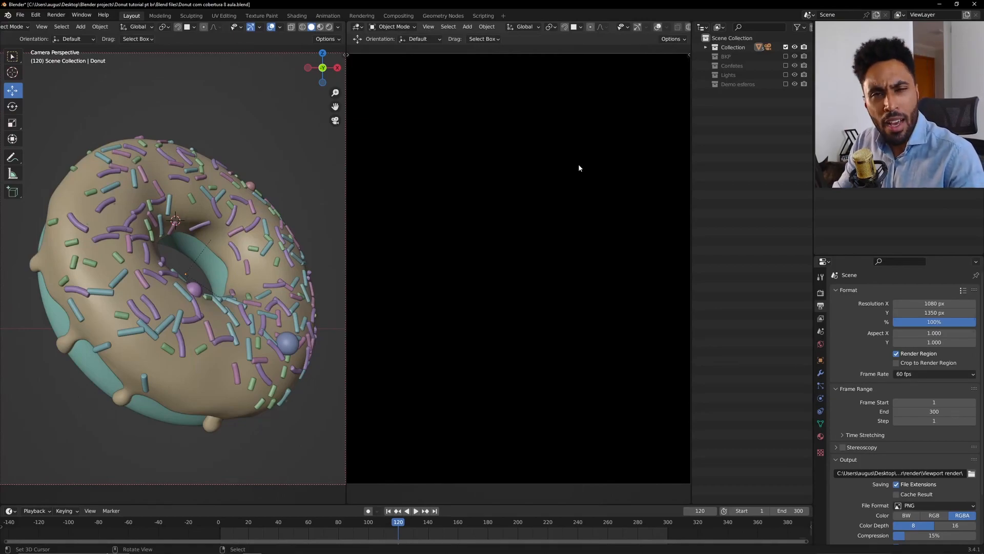
- Enlarge the properties area and create a new World for the scene
drag(940, 260, 938, 191)
click(821, 278)
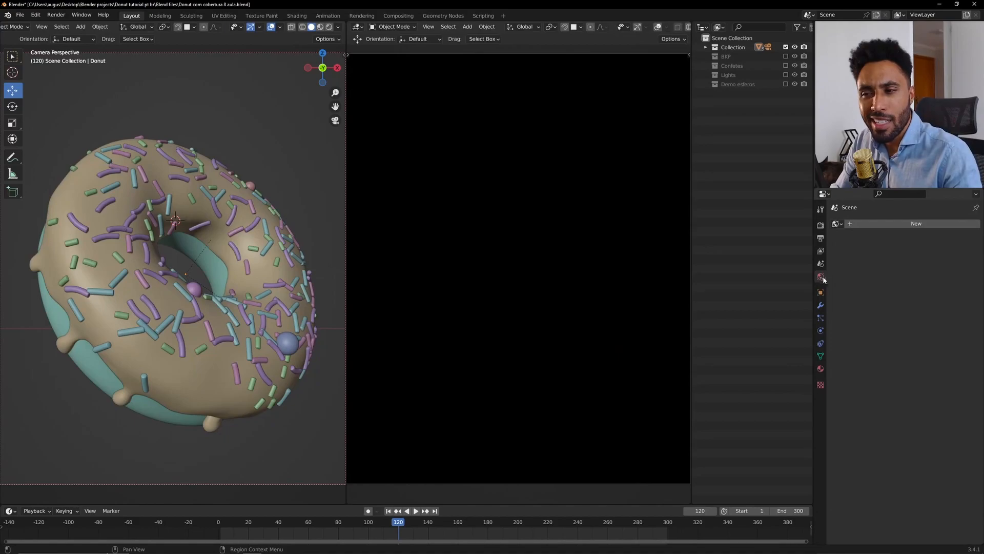
click(908, 224)
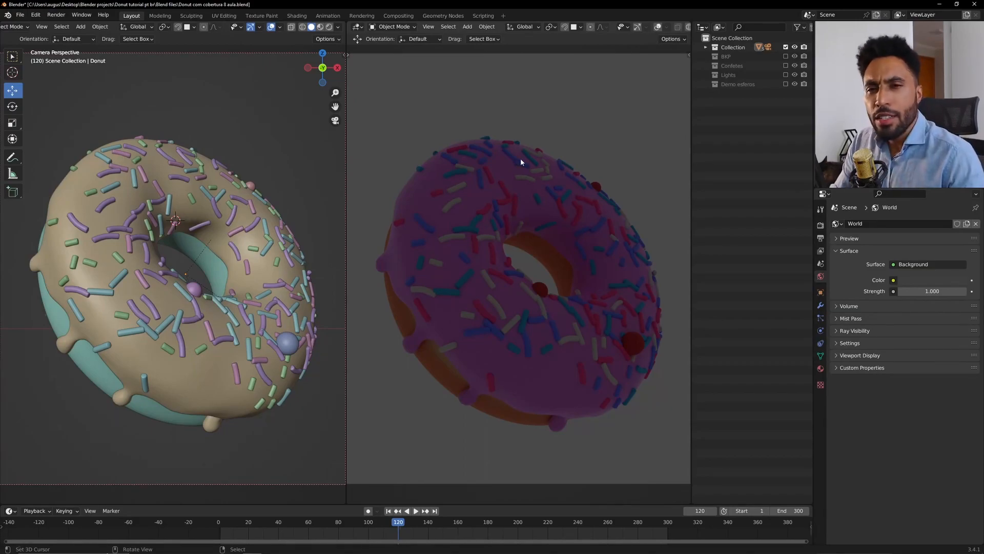
- Try white and a darker orange as the World background colour
click(932, 280)
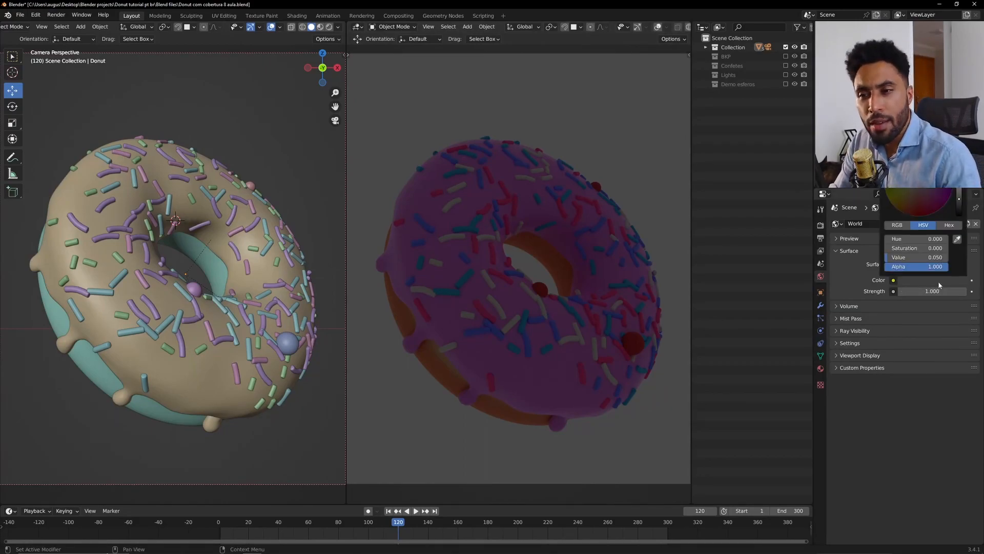
drag(960, 191, 960, 149)
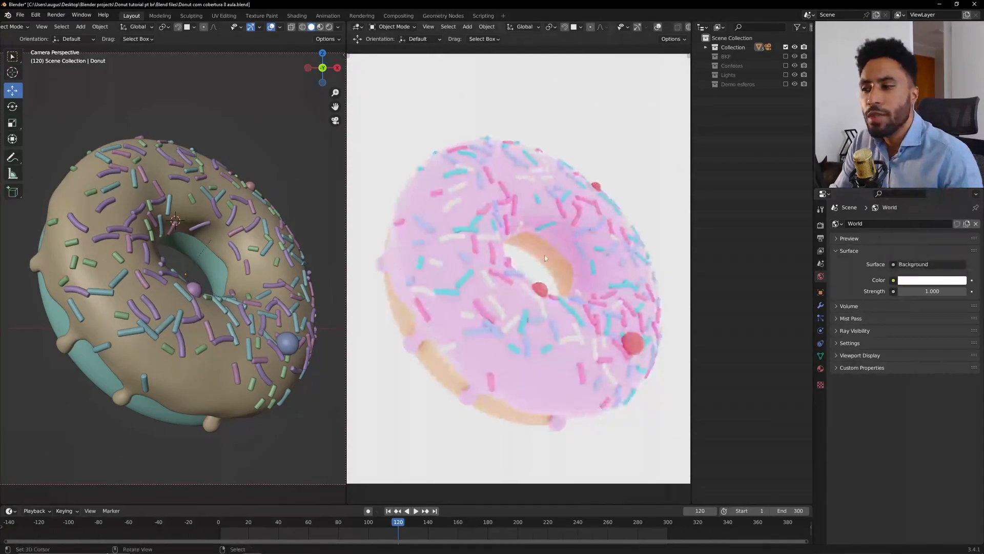
click(931, 280)
drag(959, 156, 960, 189)
click(931, 280)
click(923, 203)
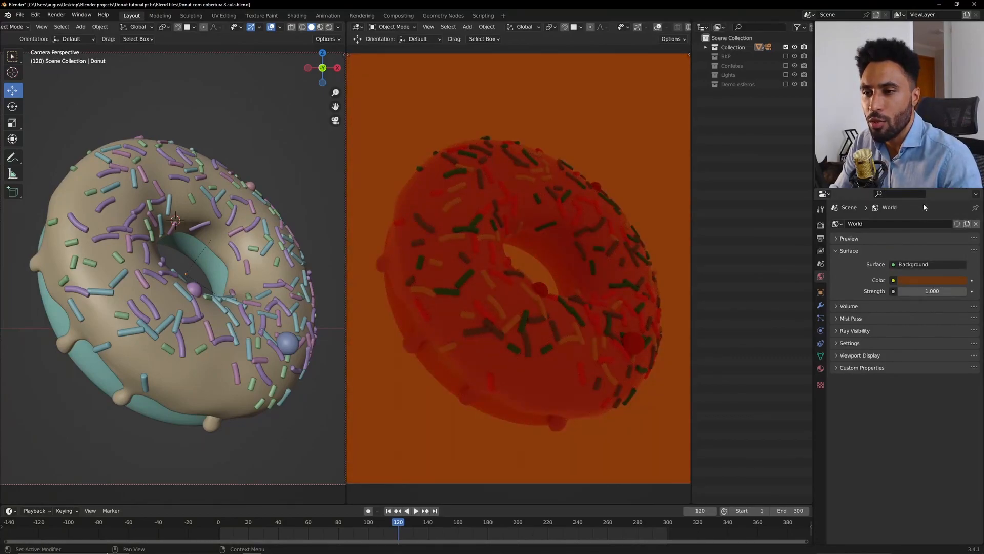
- Set the World background colour to a dark purple and its strength to 0
click(925, 281)
click(938, 203)
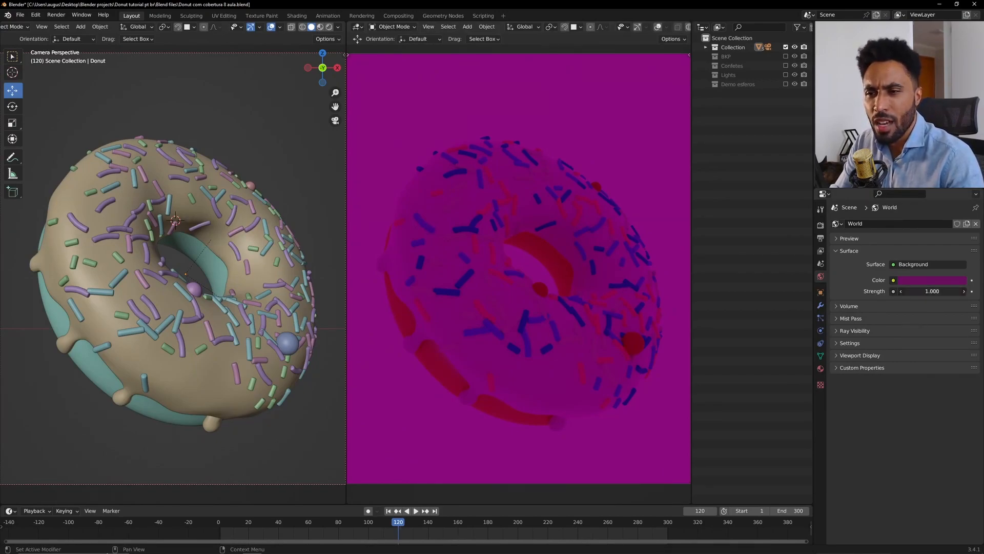
drag(932, 291, 902, 291)
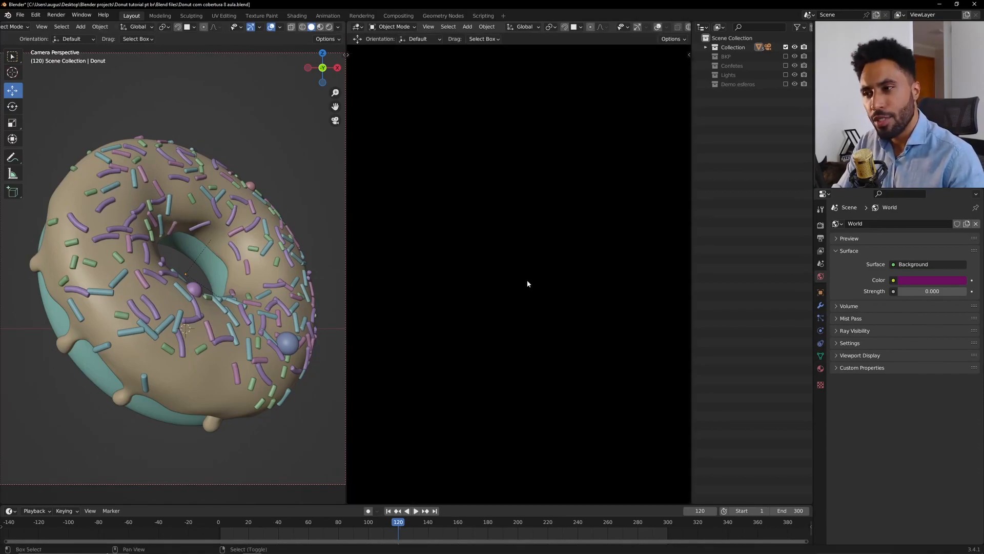
- Add a point light and move it along the Y axis to a spot behind the camera
key(KP_0)
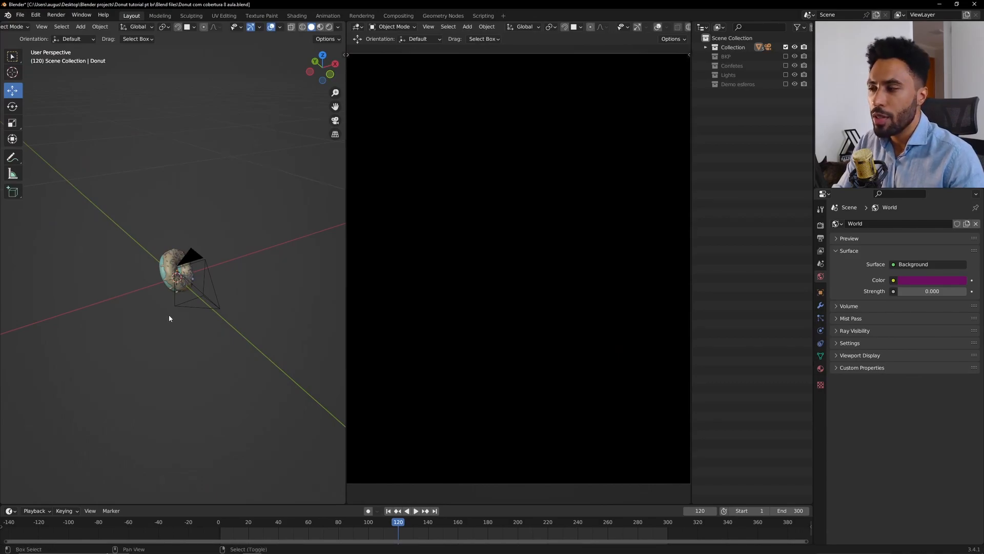
key(shift+a)
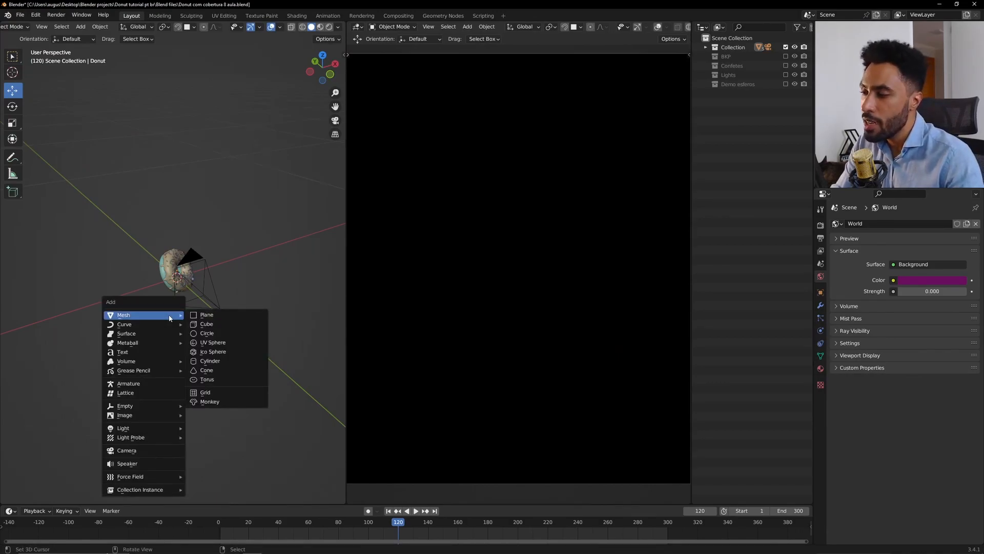
mouse_move(154, 431)
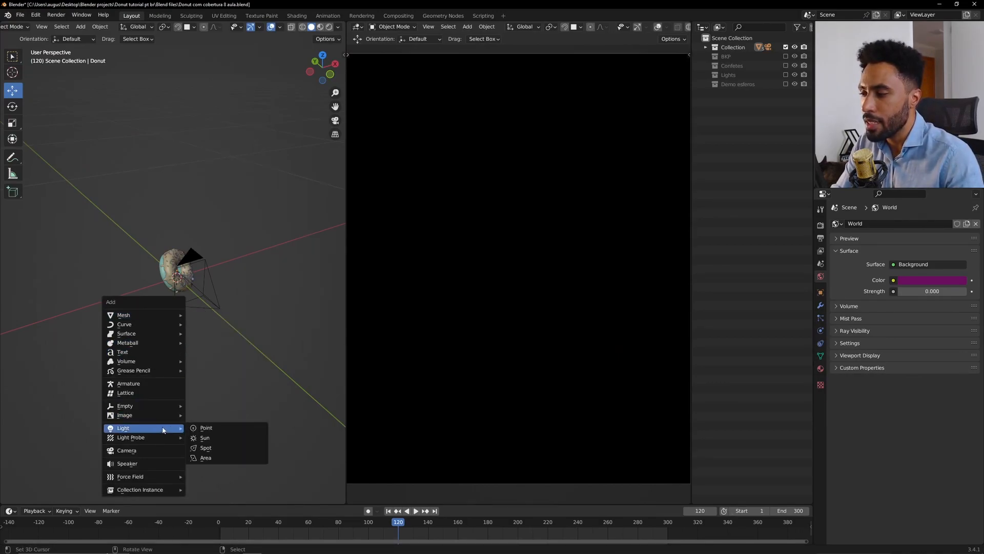
click(201, 428)
middle_drag(180, 315, 245, 326)
key(g)
key(y)
click(272, 284)
click(271, 285)
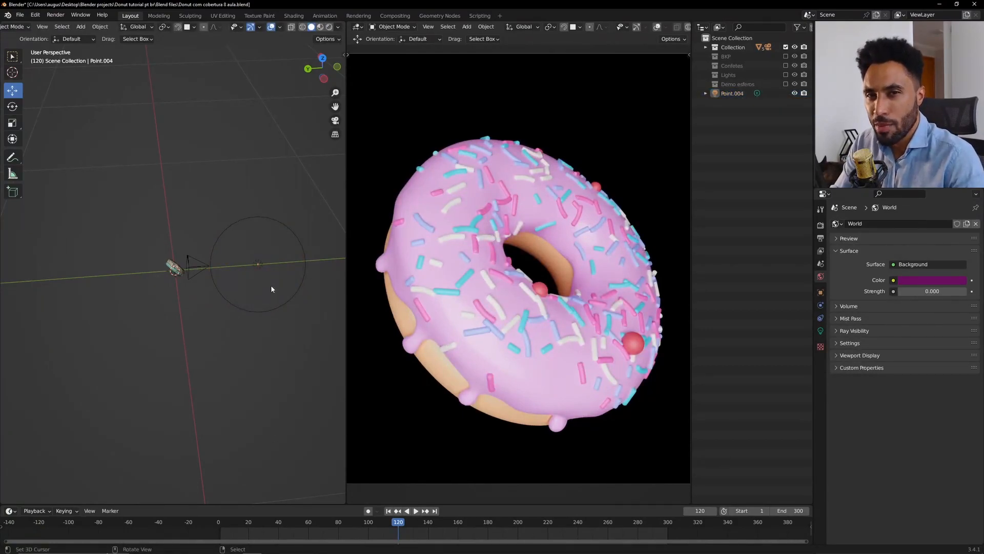
- Select the camera in the scene and look through it
middle_drag(264, 286, 180, 257)
scroll(179, 257, up, 4)
right_click(181, 262)
key(KP_0)
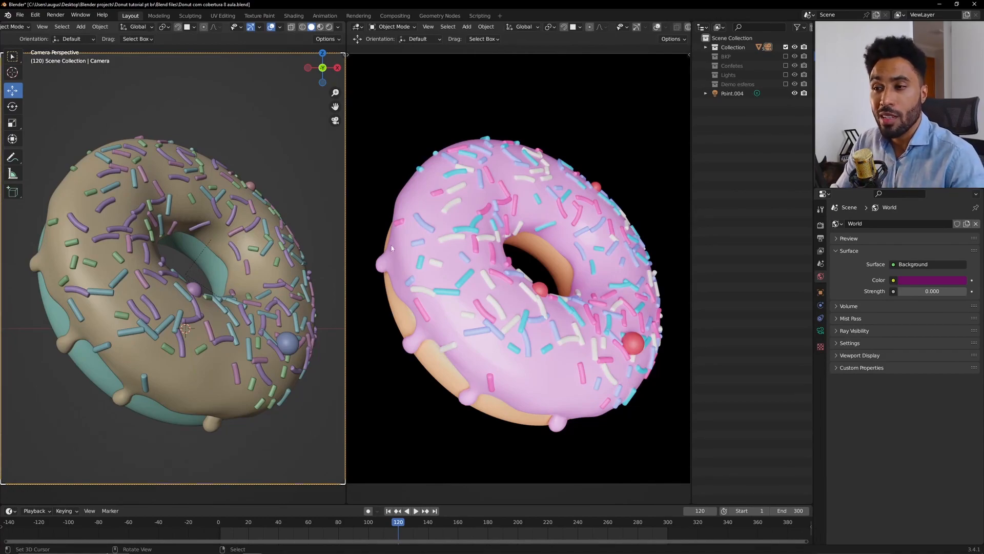
- Set the output resolution to 1920 × 1080 px
click(821, 239)
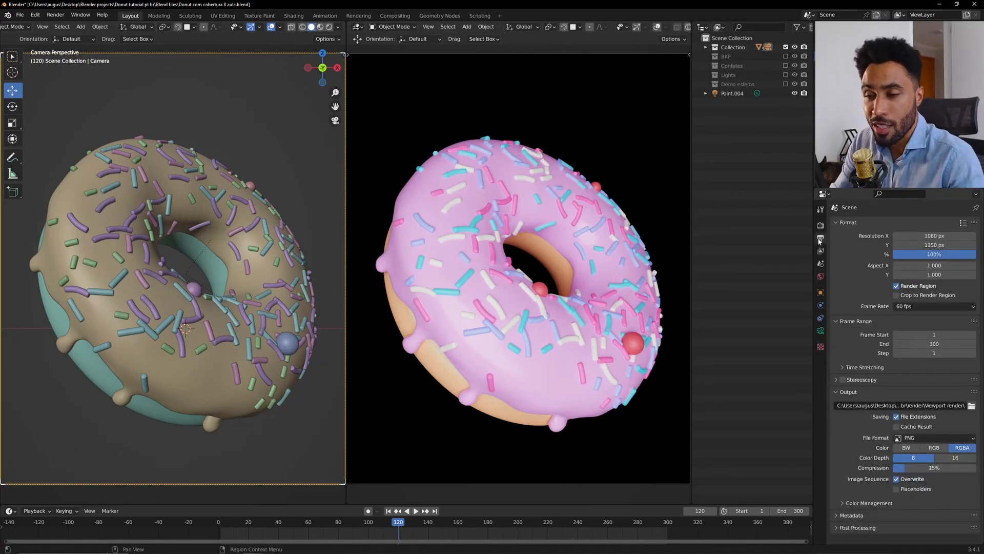
click(923, 237)
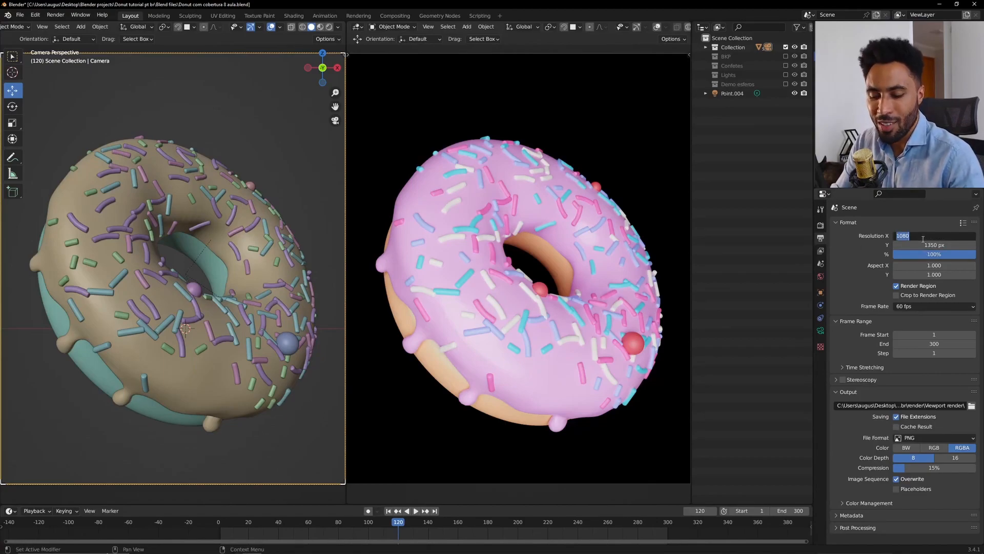
text(1920)
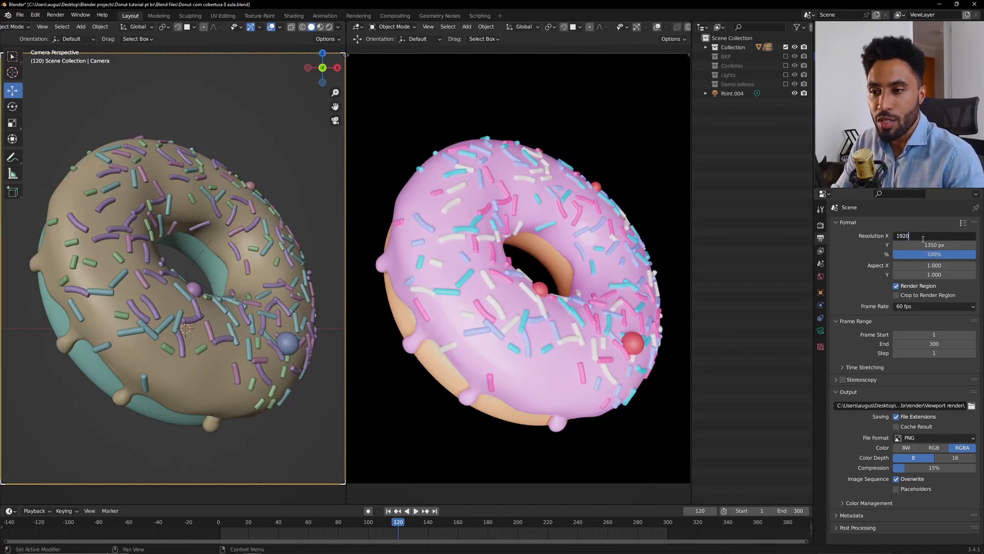
key(Tab)
text(1)
key(Return)
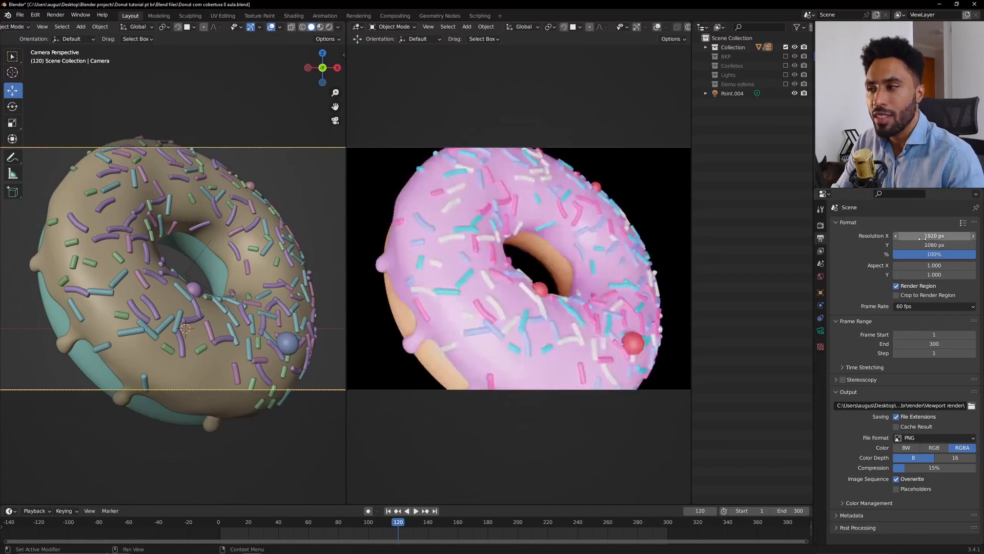
- Move the camera back along its local Z axis by about 0.15 m so the whole donut fits the frame
key(g)
key(z)
key(z)
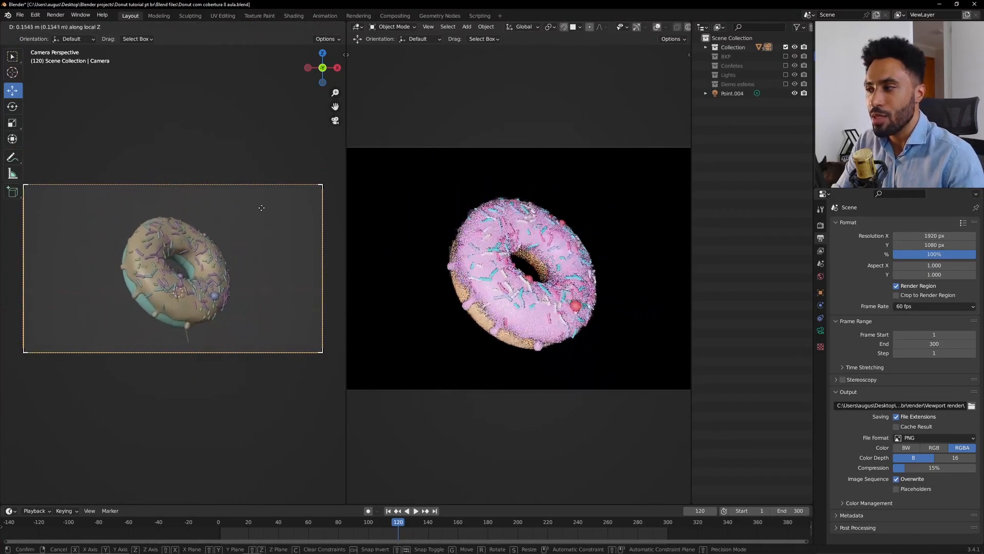
click(262, 207)
scroll(516, 255, down, 1)
scroll(516, 255, down, 1)
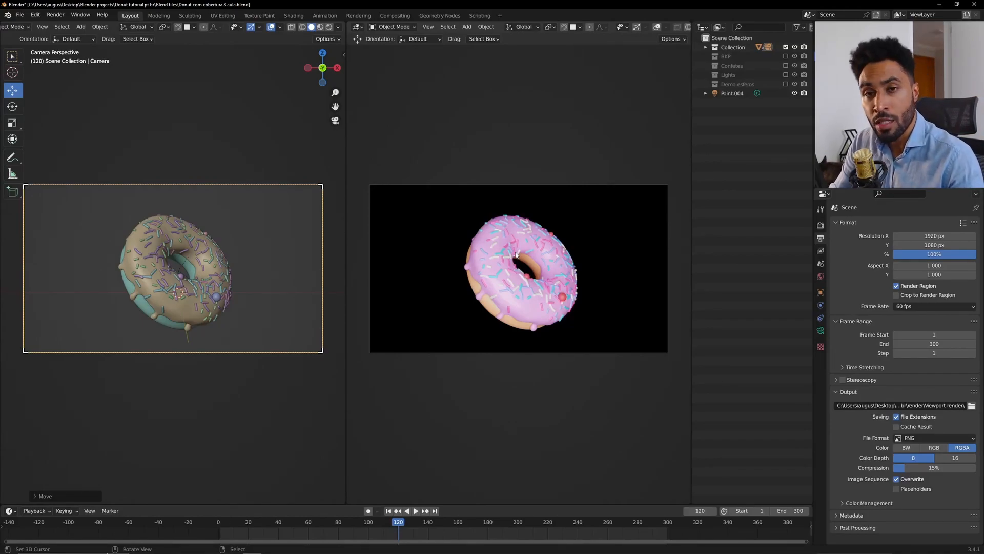
- Change the output resolution to a vertical 1080 × 1920 px format
click(927, 236)
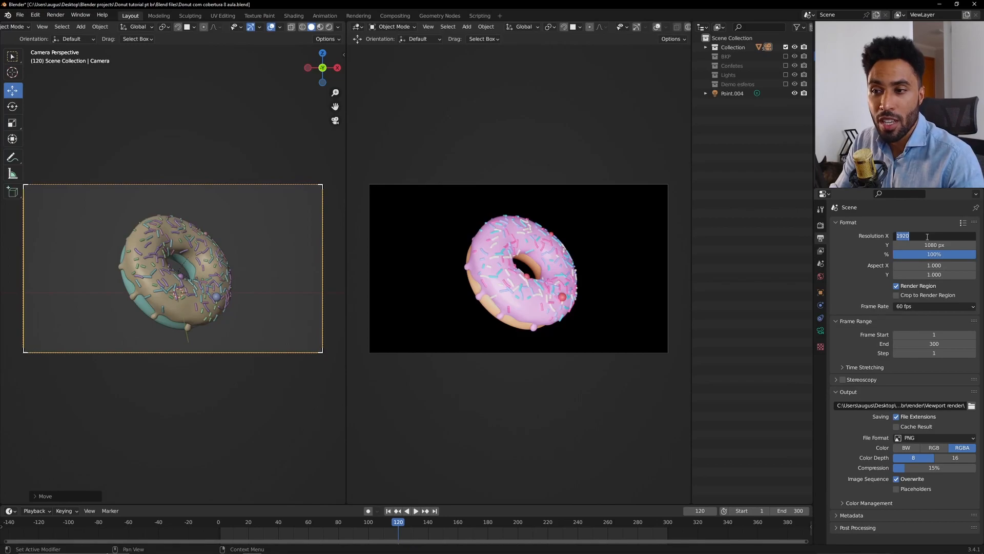
key(Tab)
text(1920)
key(Return)
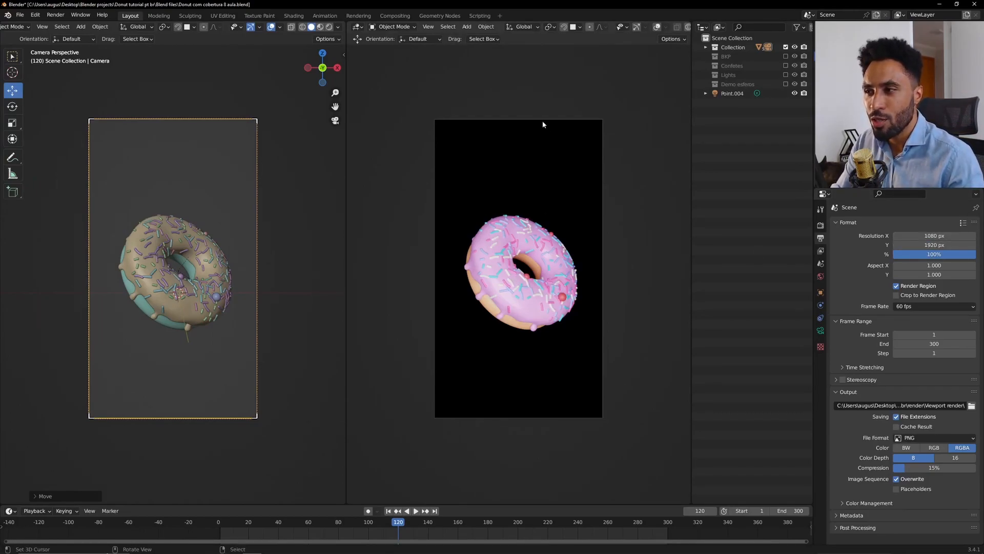
- Try a vertical resolution of 1440 px, and settle on 1350 px
click(931, 242)
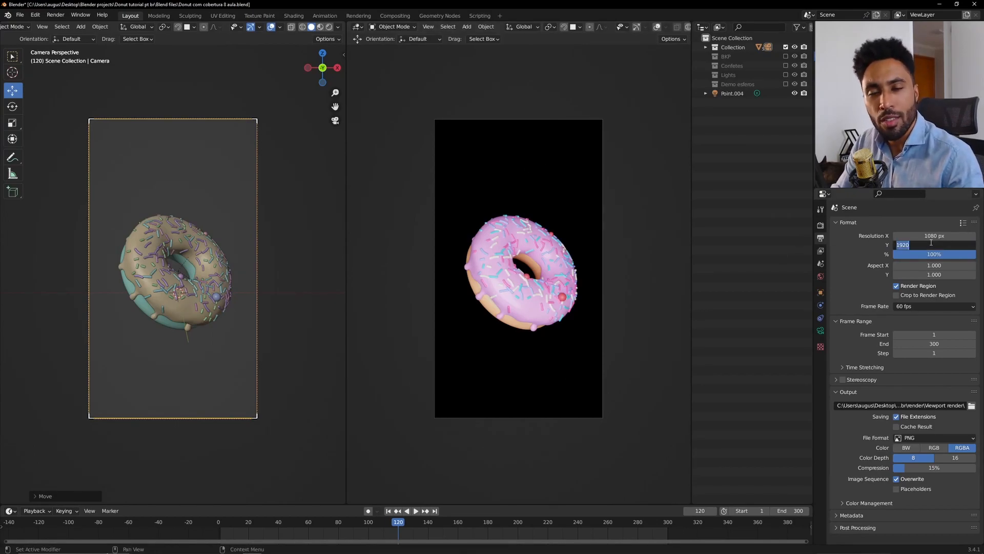
text(1440)
key(Return)
click(931, 243)
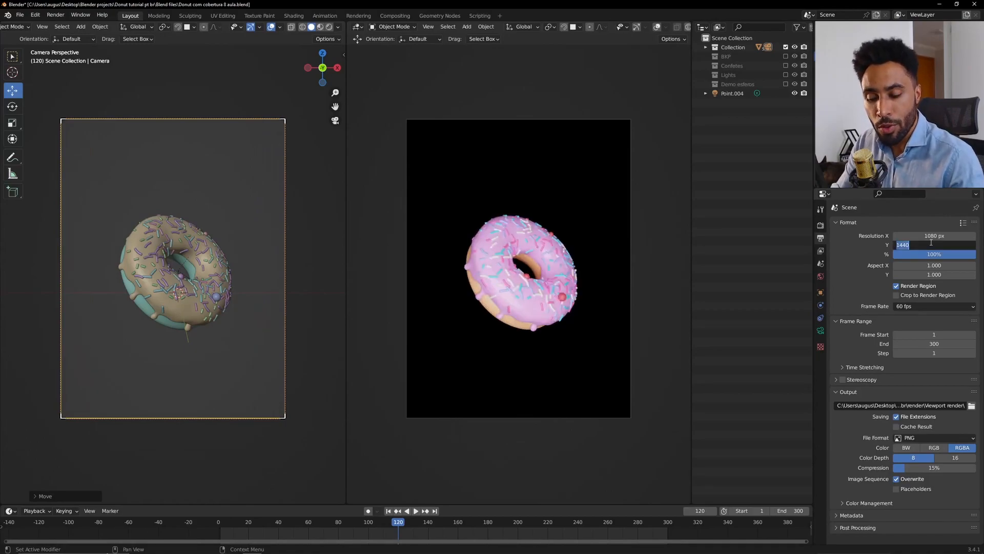
text(1350)
key(Return)
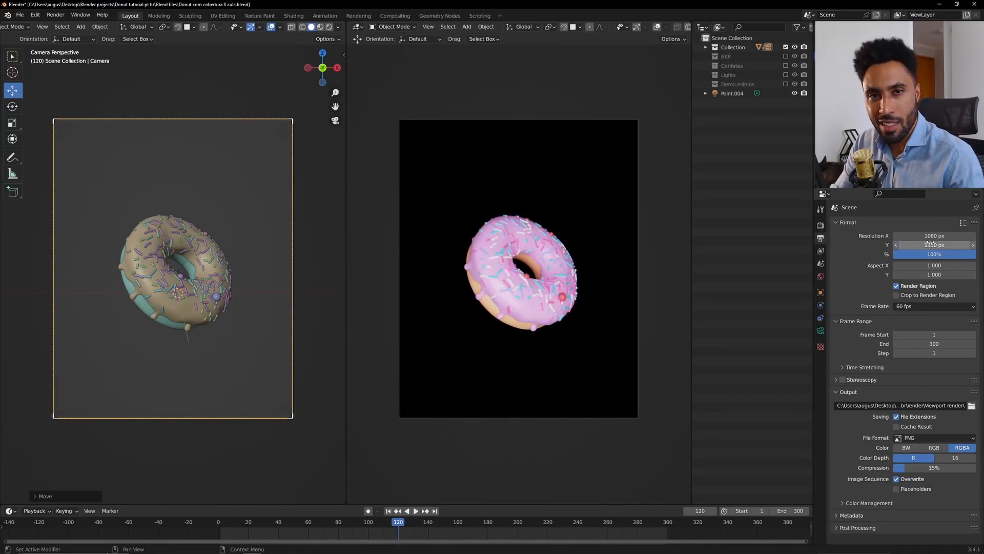
- Move the camera closer to the donut by about 0.12 m along its local Z axis, and fit the frame in both viewports
middle_click(201, 214)
key(KP_0)
key(g)
middle_click(201, 215)
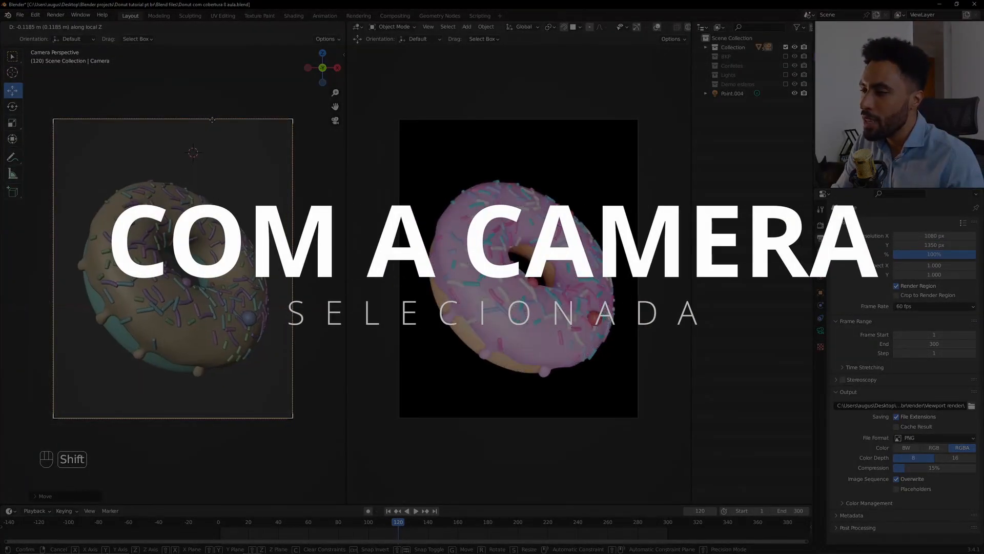
click(212, 119)
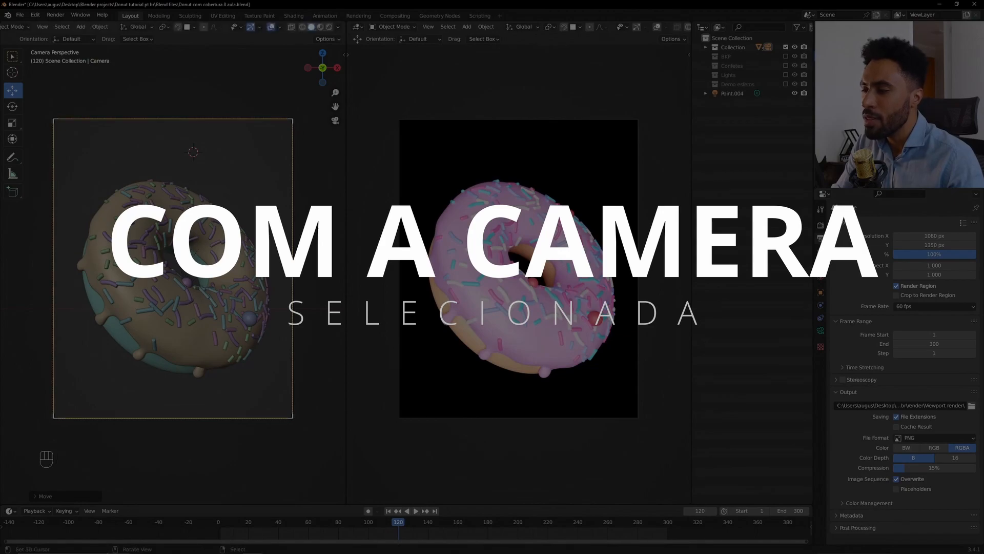
key(Home)
key(Home)
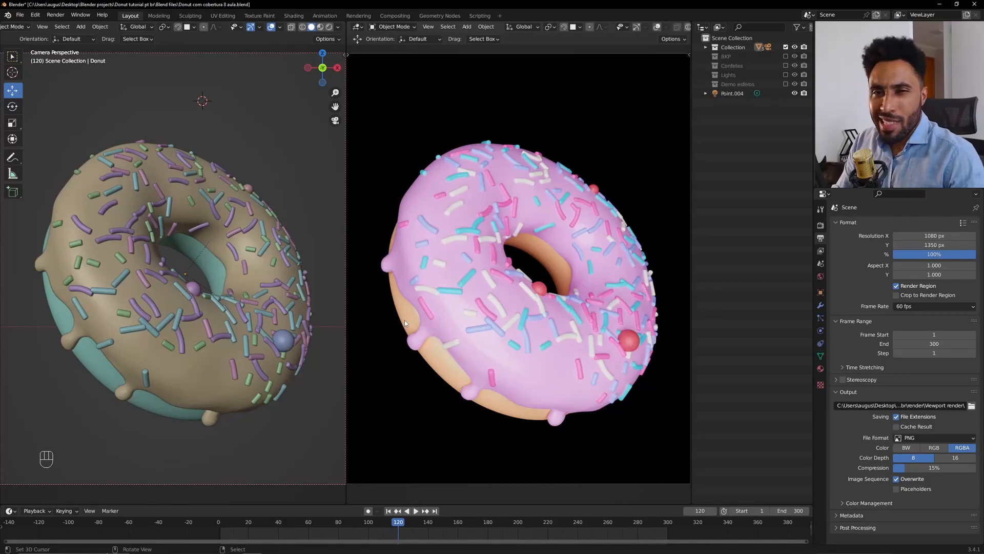
- Select the point light outside the camera view and slide it along the Y axis to compare the illumination
middle_drag(128, 303, 133, 308)
scroll(133, 307, down, 4)
scroll(133, 307, down, 1)
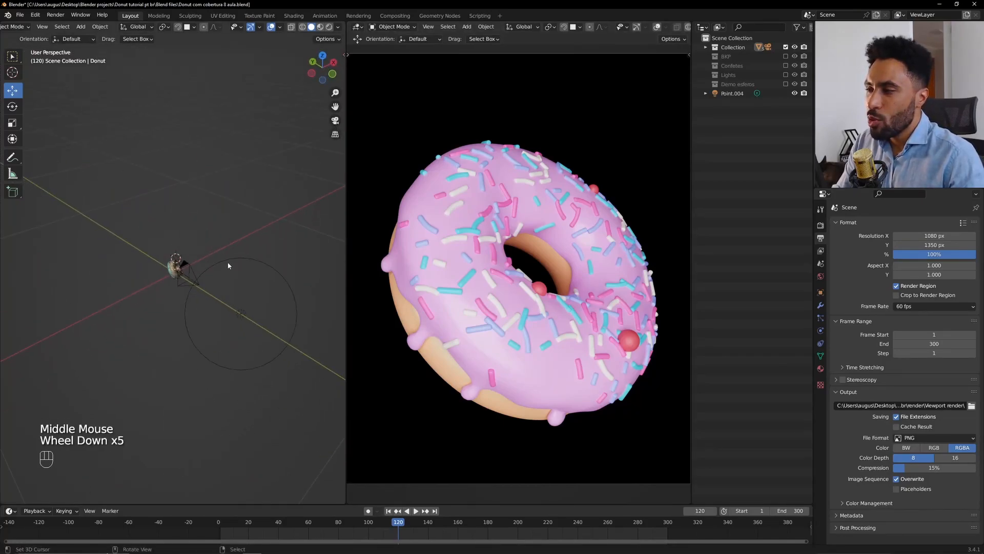
right_click(238, 290)
mouse_move(221, 300)
mouse_down()
mouse_move(210, 302)
mouse_move(221, 312)
mouse_up()
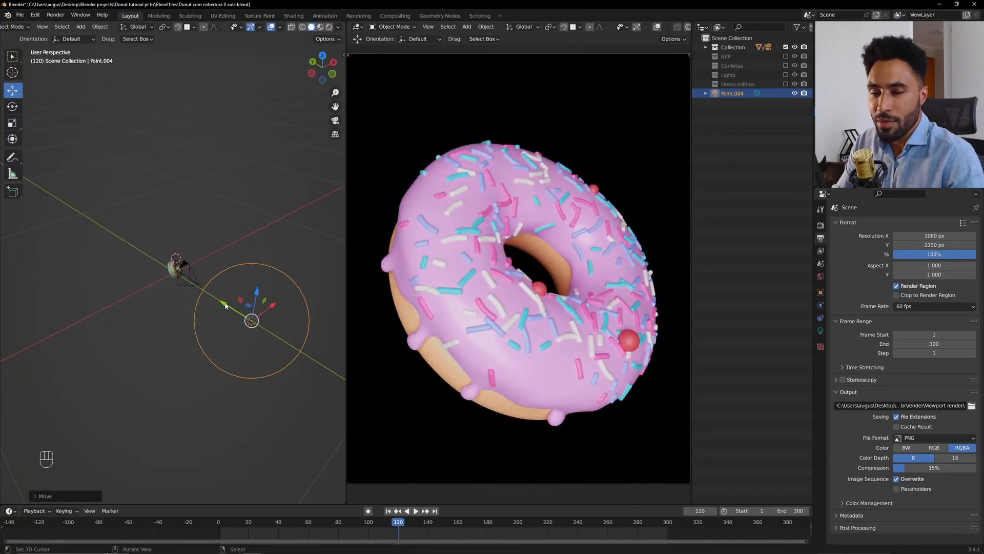
mouse_move(227, 307)
mouse_down()
mouse_move(155, 269)
mouse_move(269, 331)
mouse_move(145, 282)
mouse_move(211, 315)
mouse_up()
scroll(158, 270, down, 2)
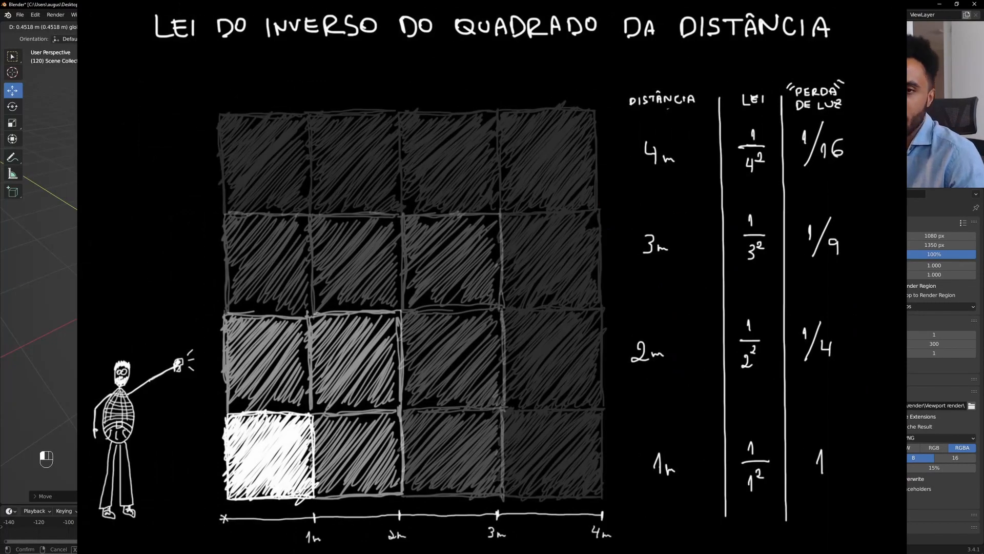
- Clear the point light's location and move it out from the origin in the negative Y direction
key(g)
key(alt+g)
key(g)
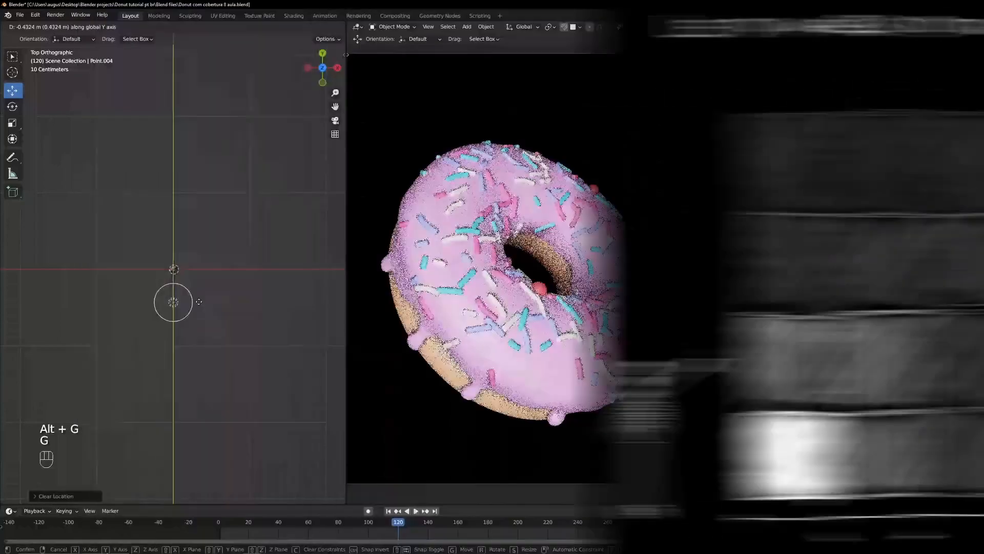
click(199, 300)
- Move the point light a further 2 m along the negative Y axis
scroll(199, 300, down, 3)
key(g)
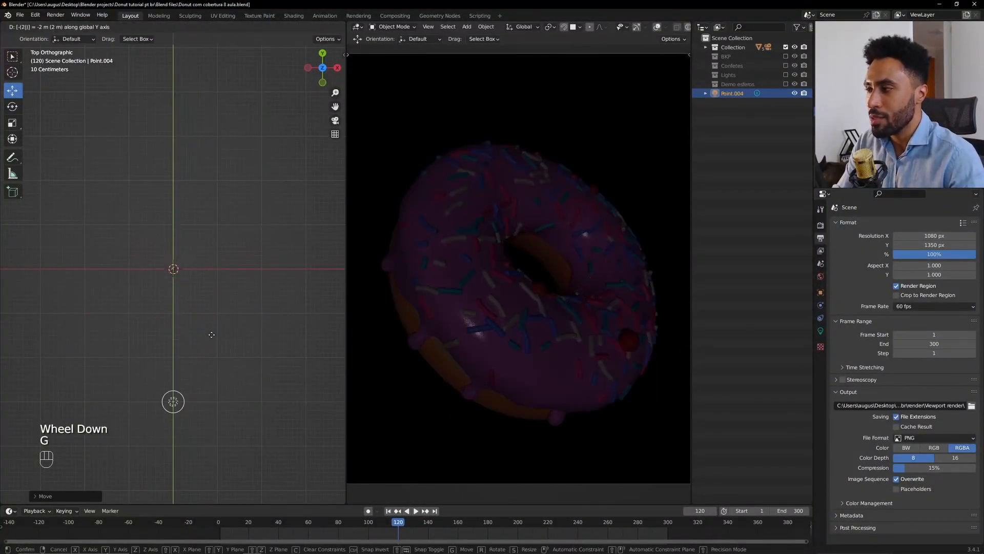
click(211, 337)
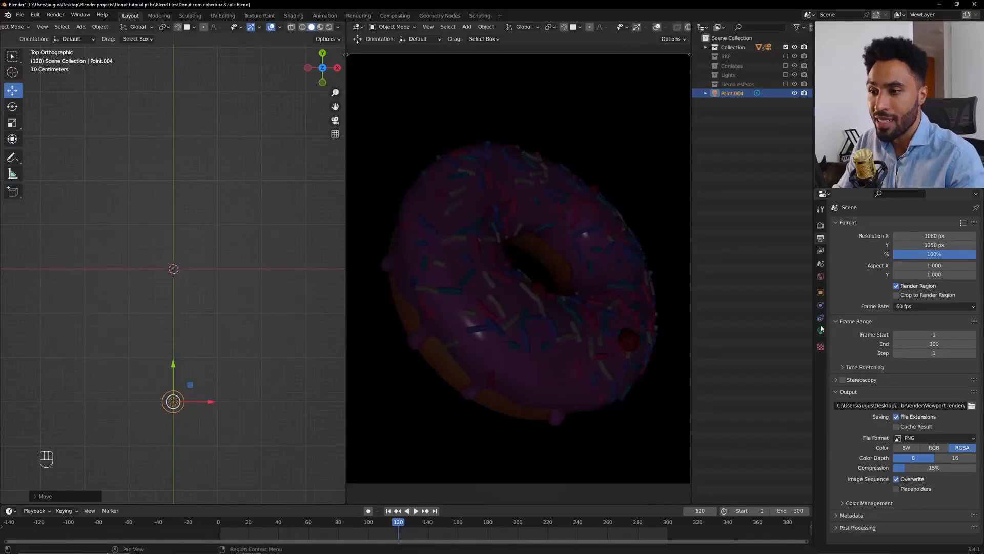
- Set the point light's power to 40 W
double_click(735, 486)
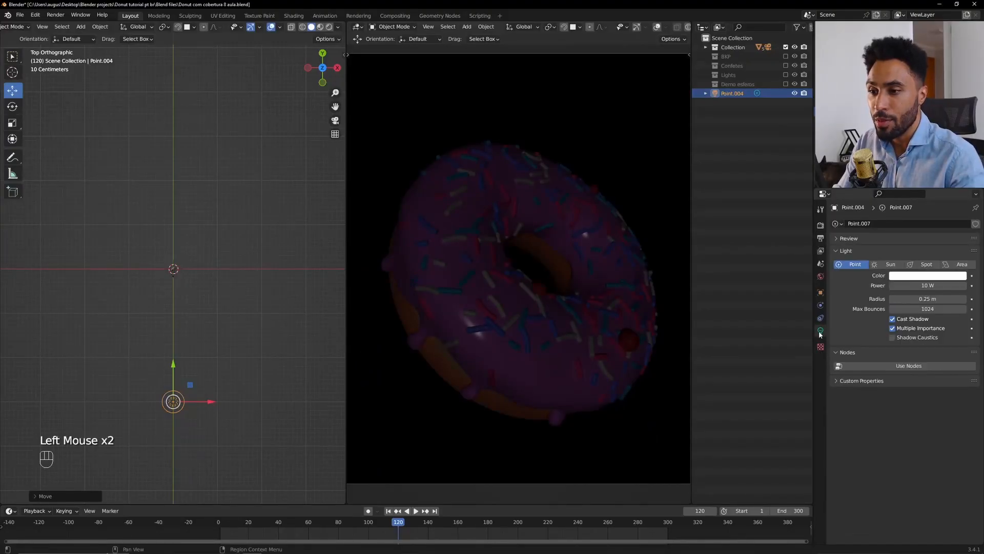
click(914, 285)
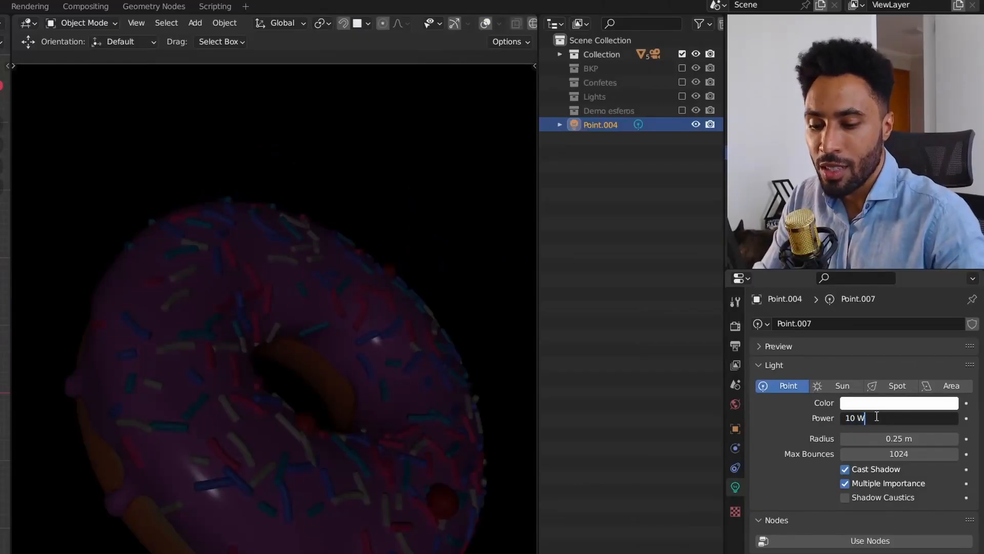
text(40)
key(Return)
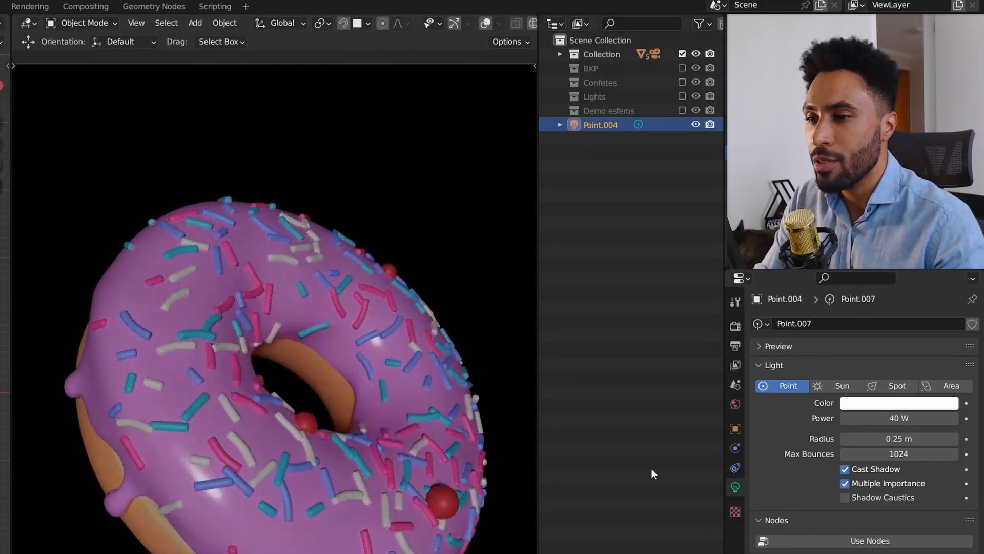
- Set the point light's power back to 10 W
click(886, 409)
click(876, 417)
text(10)
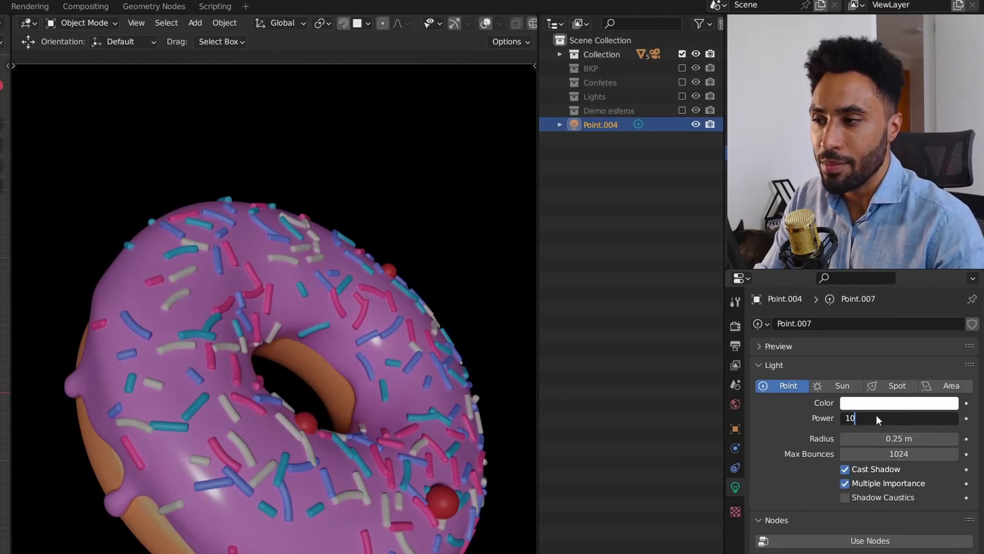
key(Return)
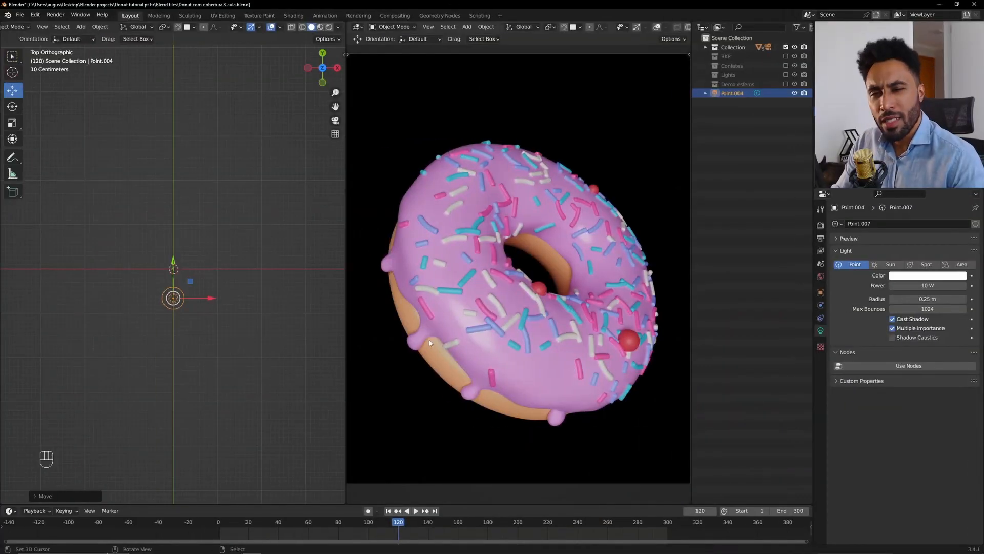
- Play the donut's animation in solid shading and enlarge the timeline area so the keyframe rows have more room
key(z)
click(519, 260)
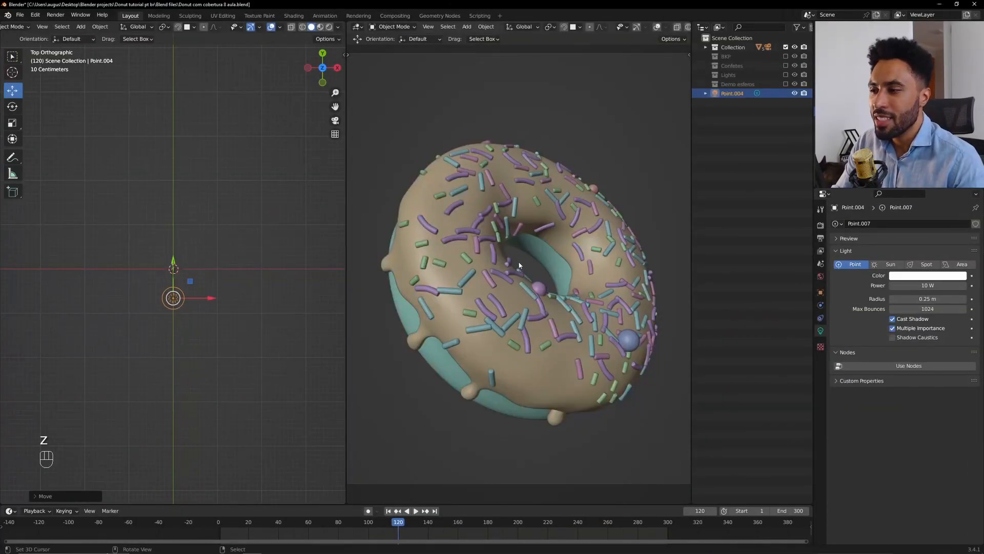
click(398, 511)
click(416, 510)
scroll(468, 405, down, 2)
scroll(469, 391, up, 1)
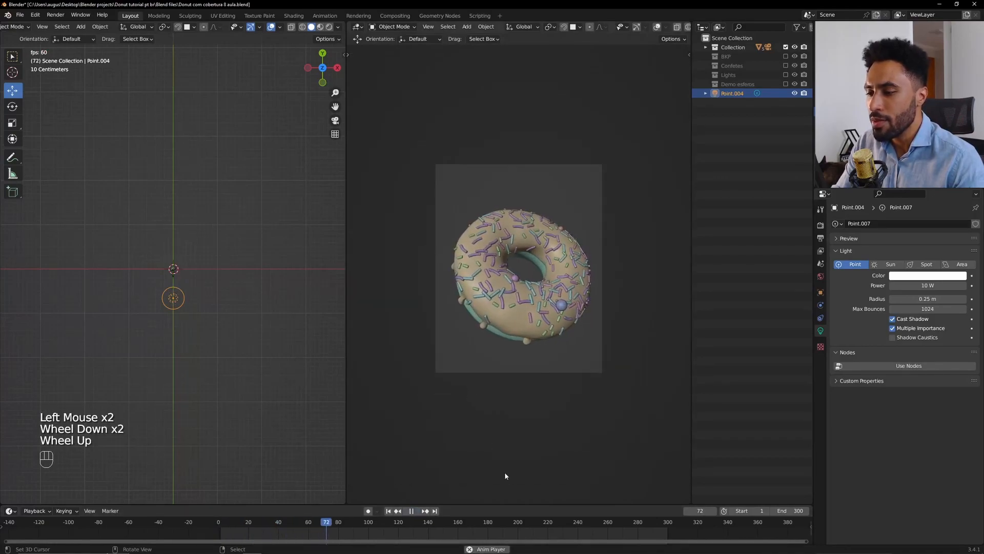
click(512, 504)
drag(512, 504, 525, 479)
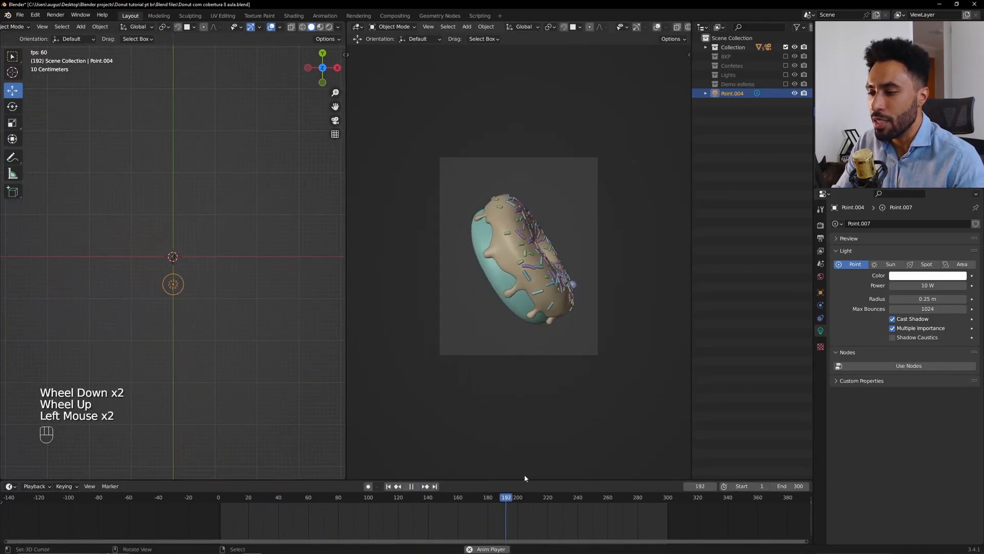
- Move the donut's last keyframe to frame 300 and set the current frame to 0
right_click(522, 285)
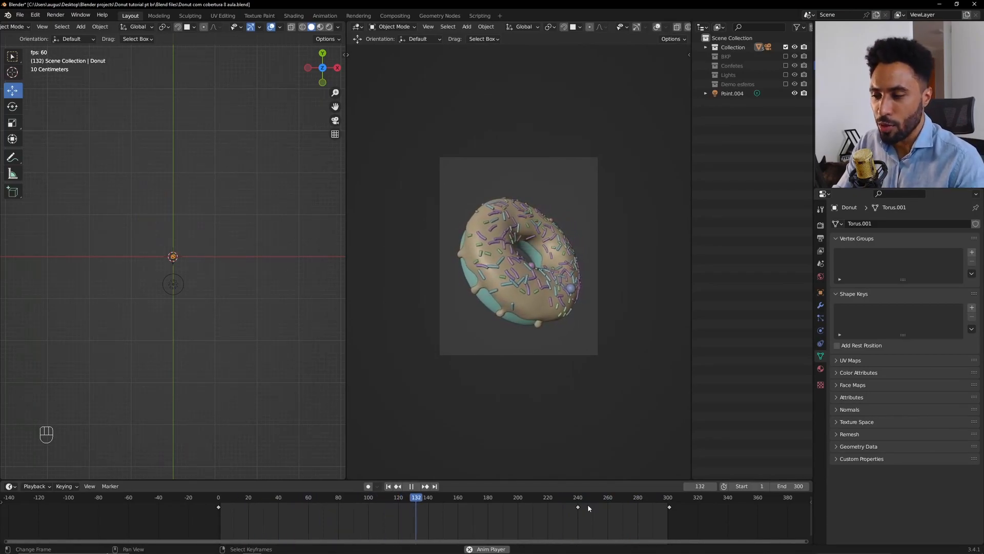
key(space)
right_click(671, 509)
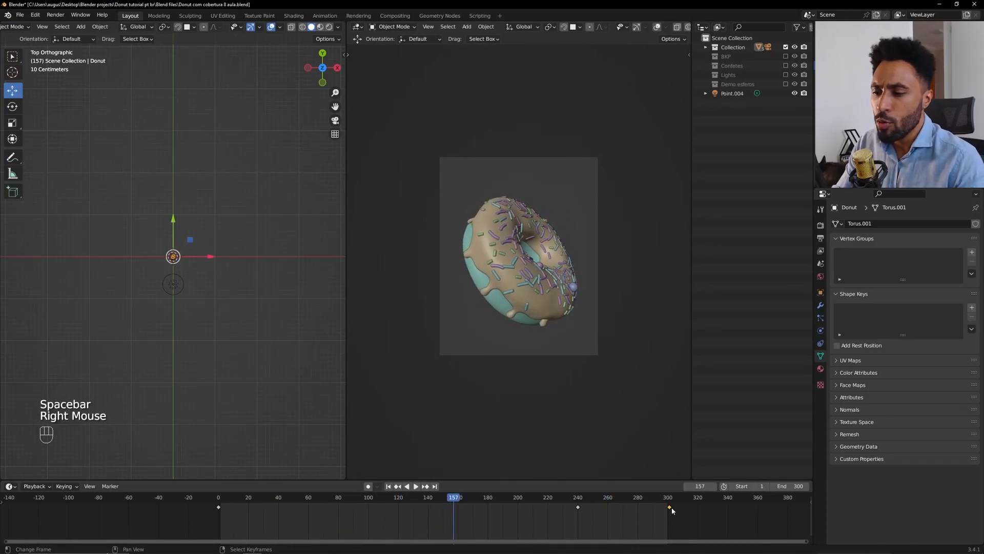
drag(218, 501, 219, 501)
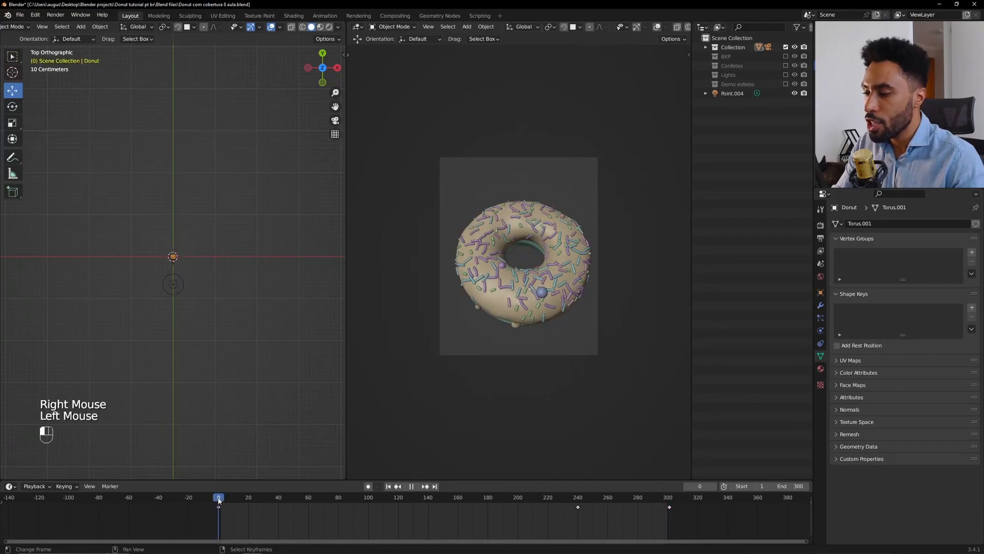
scroll(550, 339, up, 2)
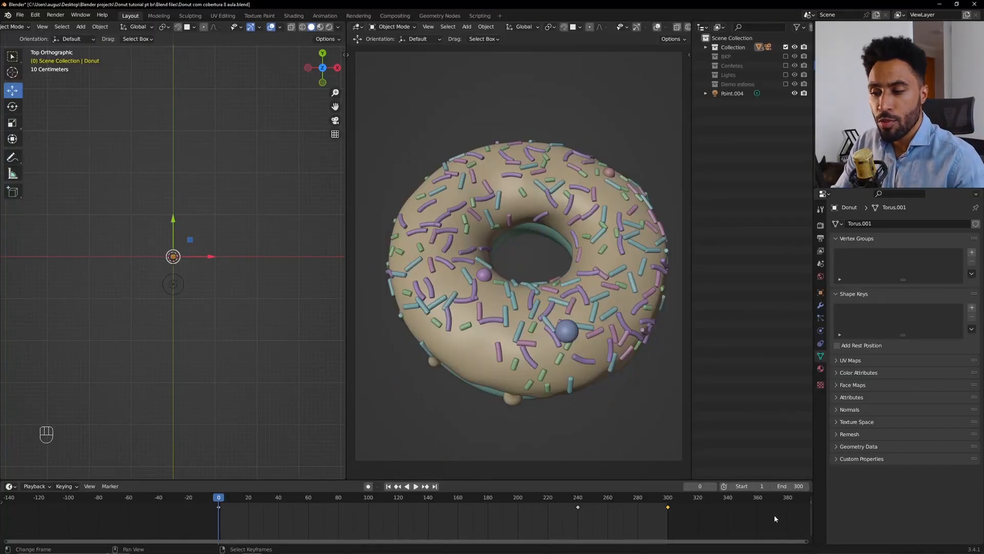
- Set the animation's end frame to 150 and scale all the donut's keyframes down so the last one lands on frame 150
key(a)
click(794, 486)
key(Return)
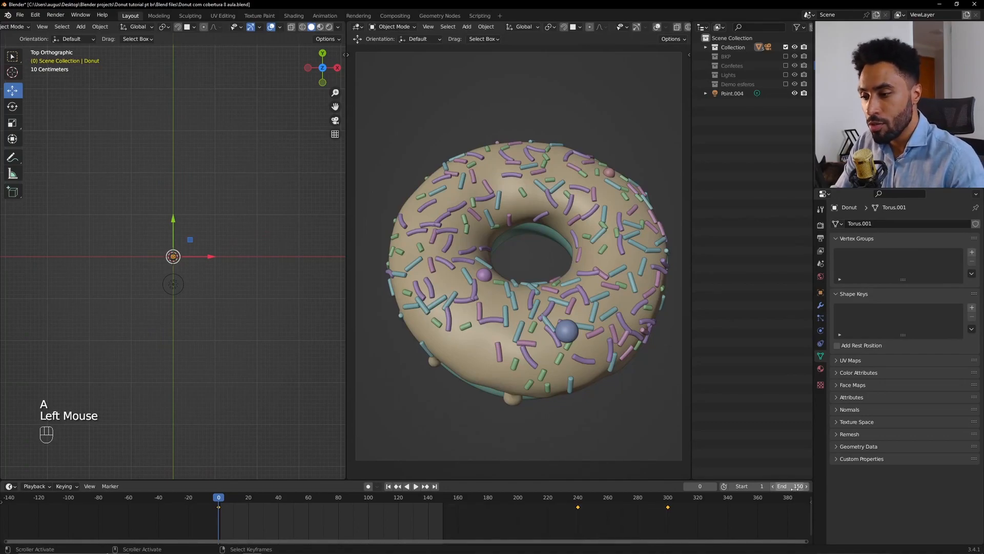
key(a)
key(s)
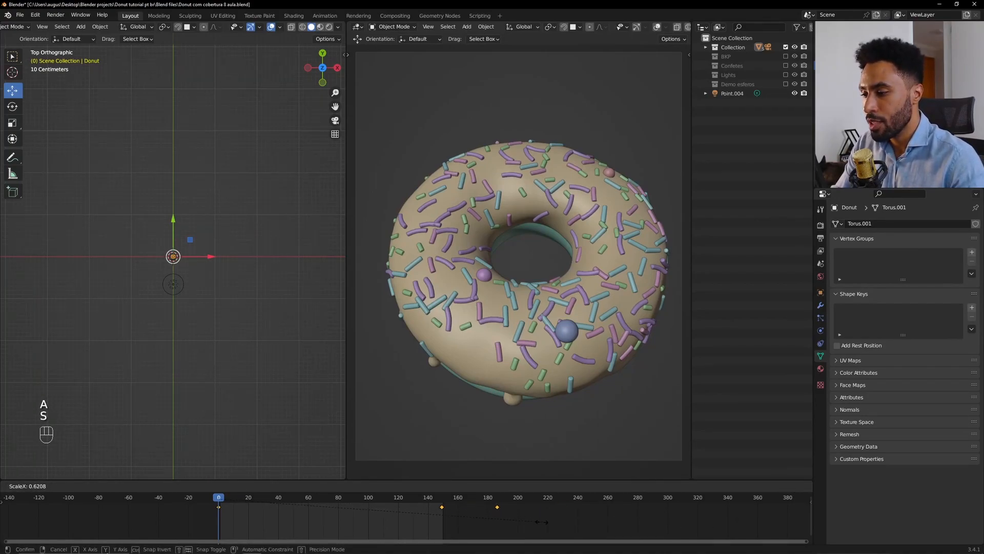
click(479, 529)
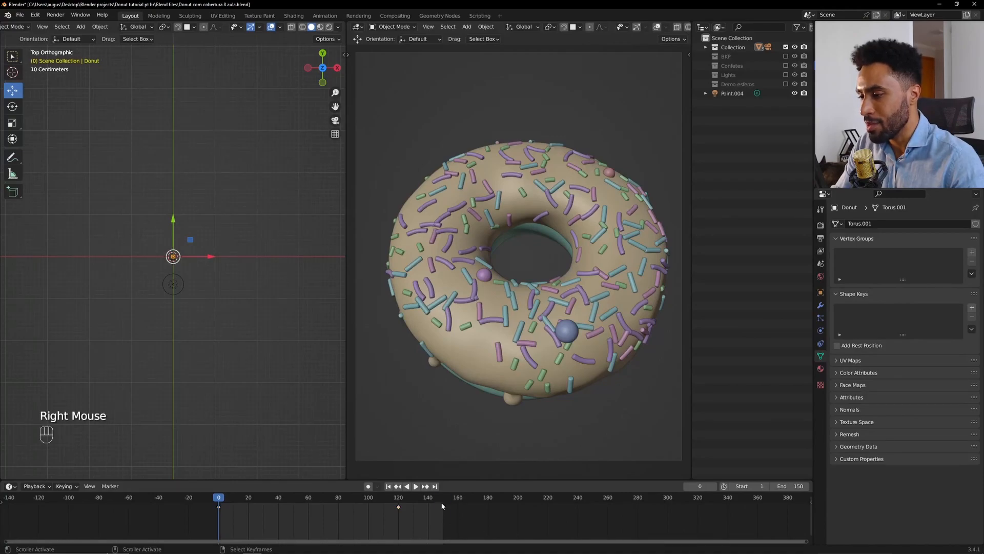
- Move the donut's last keyframe to frame 151 and compare the pose between frames 149 and 150
click(443, 507)
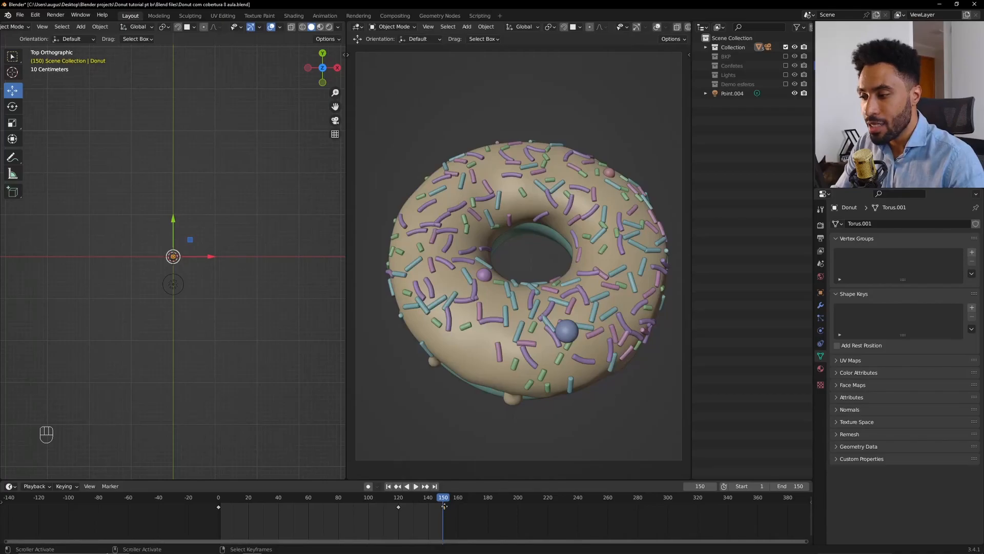
key(g)
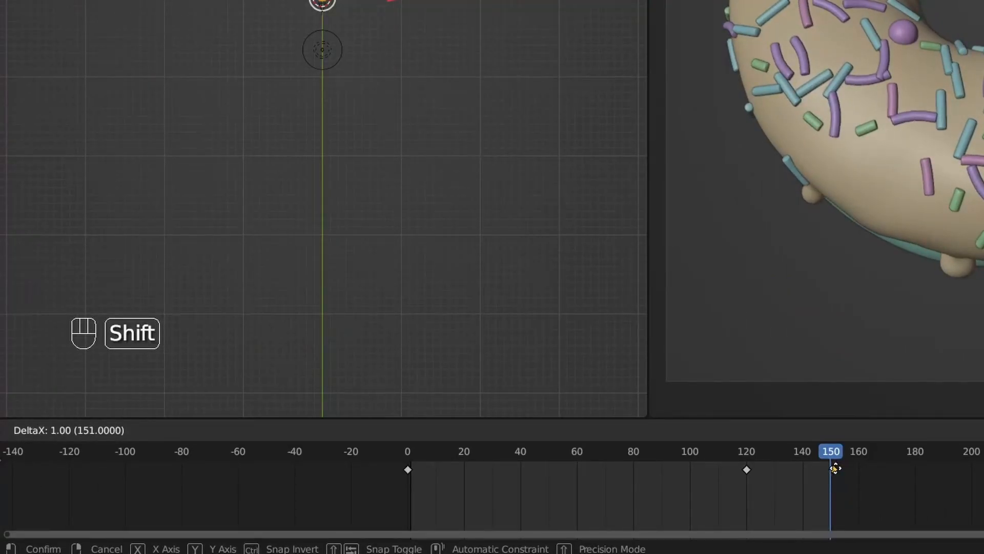
click(836, 469)
key(Left)
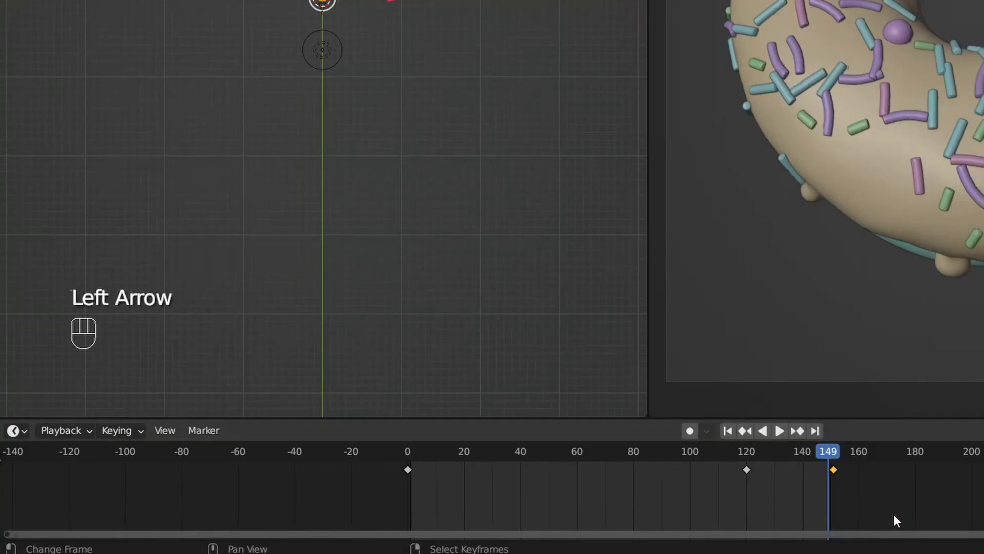
key(Right)
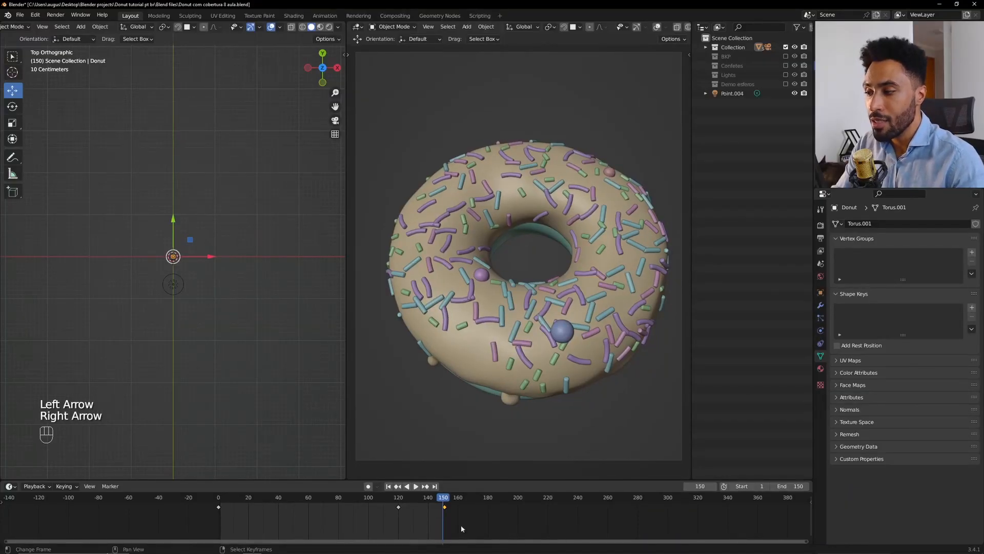
- Move the donut's middle keyframe to frame 100 and play the animation from frame 1 with the timeline fitted
click(221, 497)
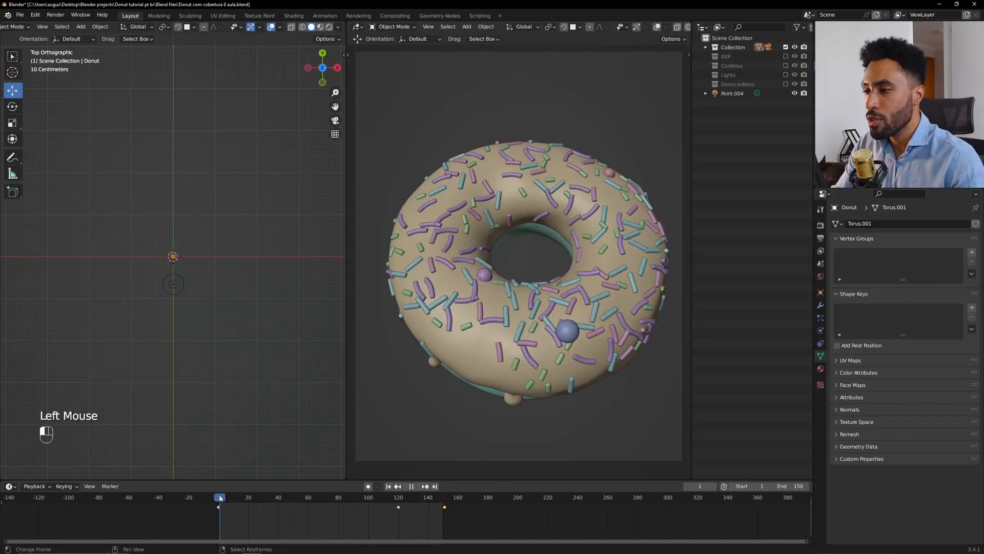
key(space)
key(space)
key(Home)
key(space)
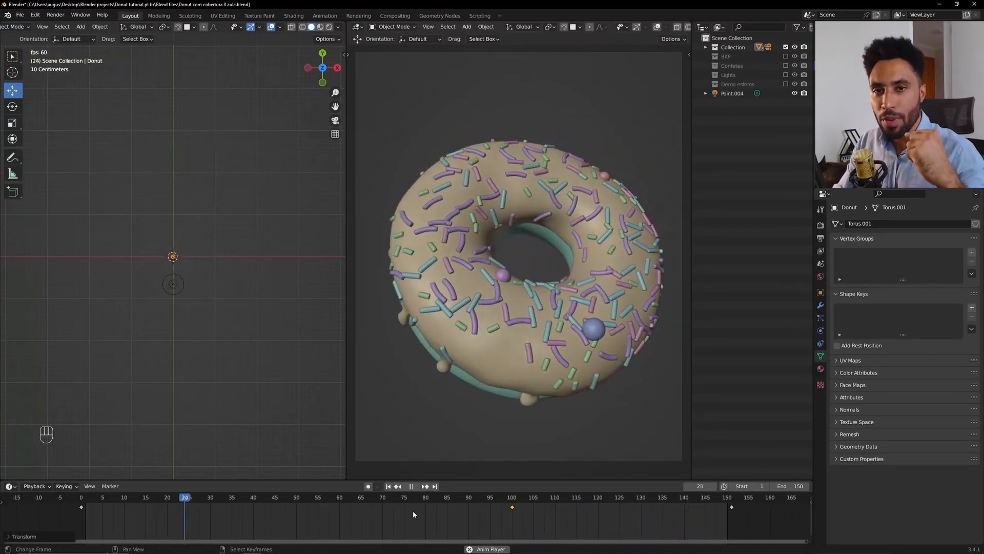
- Watch the donut's rotation in the maximised camera view, restore the layout and stop playback at frame 56
key(ctrl+space)
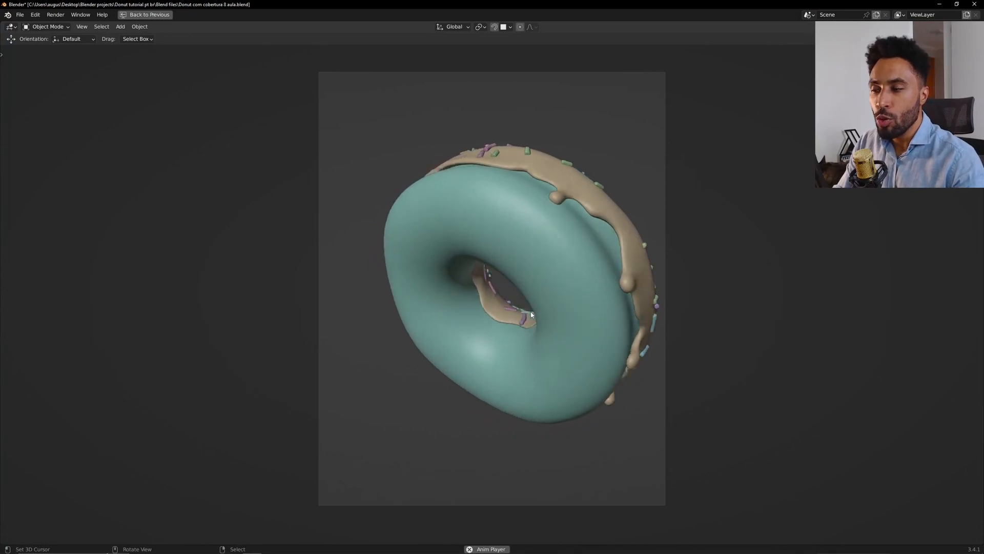
key(ctrl+space)
key(space)
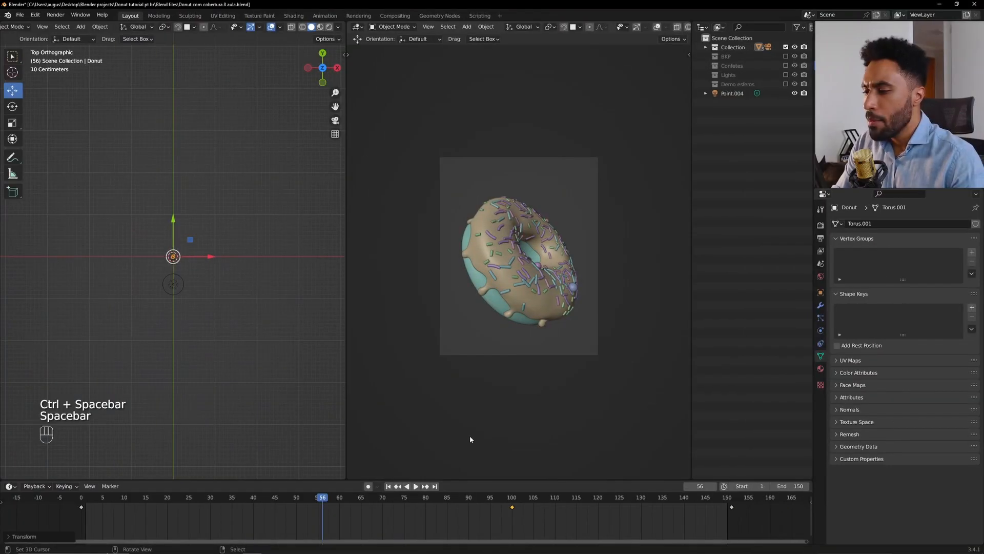
- Switch the camera view to rendered shading to show the lit donut
scroll(516, 295, up, 2)
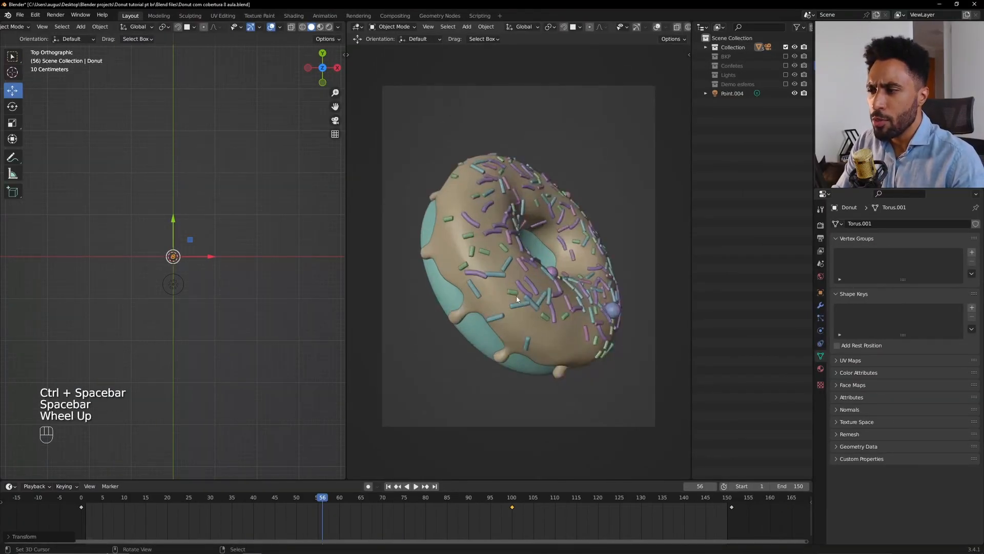
scroll(516, 296, up, 1)
key(z)
click(570, 264)
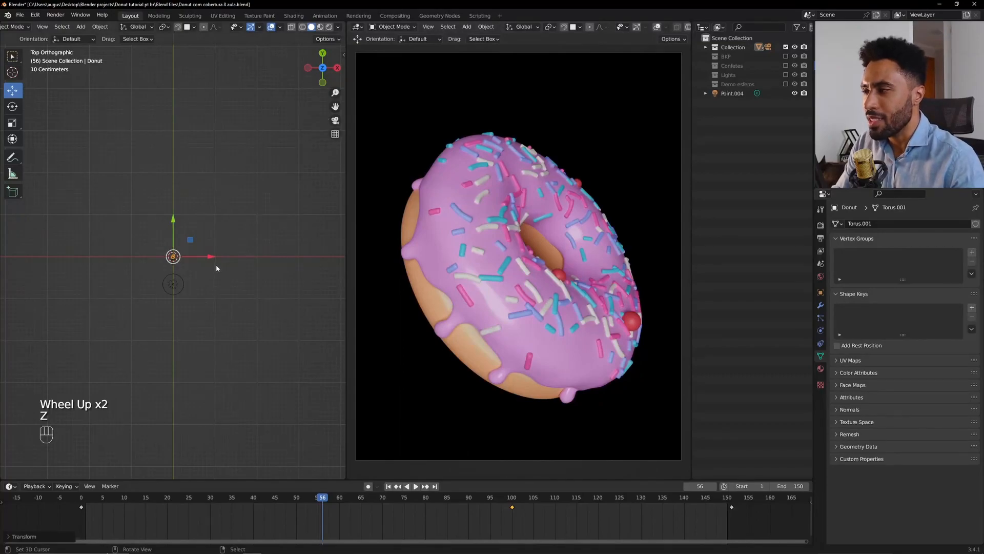
- Exclude the donut's Collection from the view layer and add a UV sphere at the 3D cursor
right_click(174, 284)
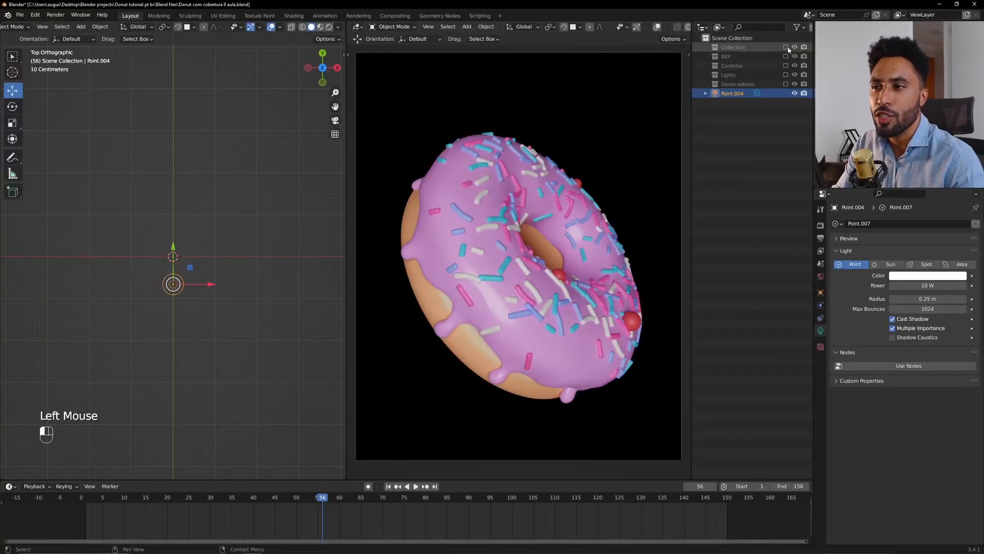
click(786, 47)
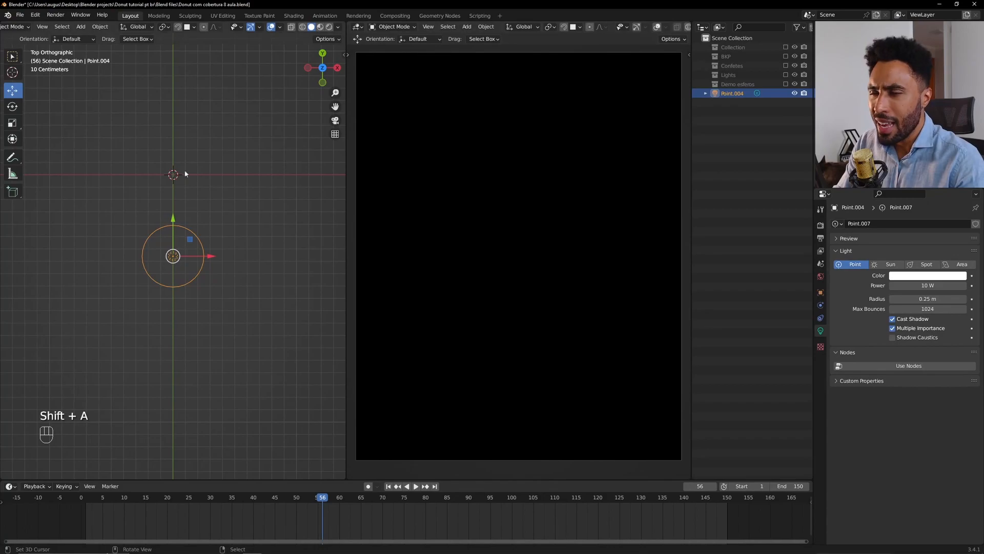
key(shift+a)
mouse_move(86, 40)
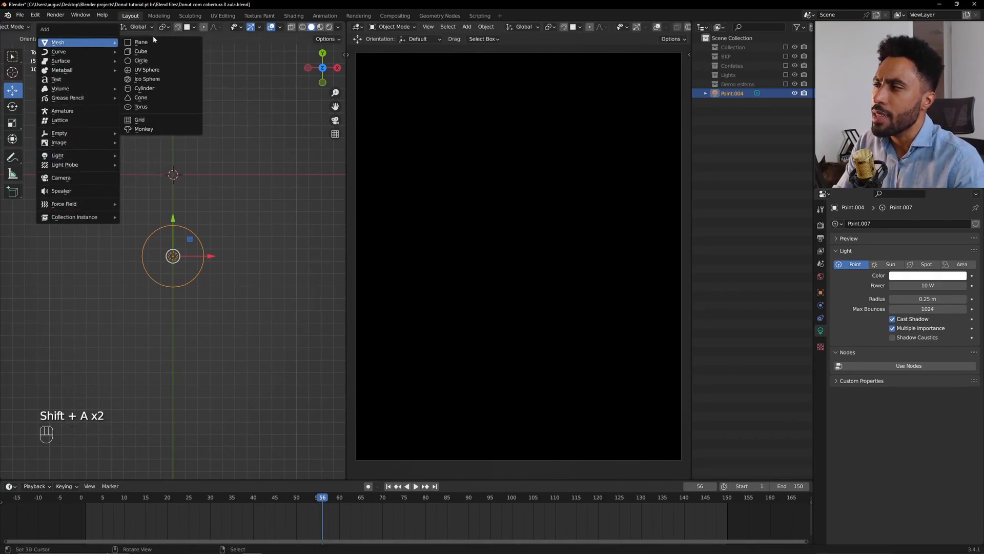
key(Return)
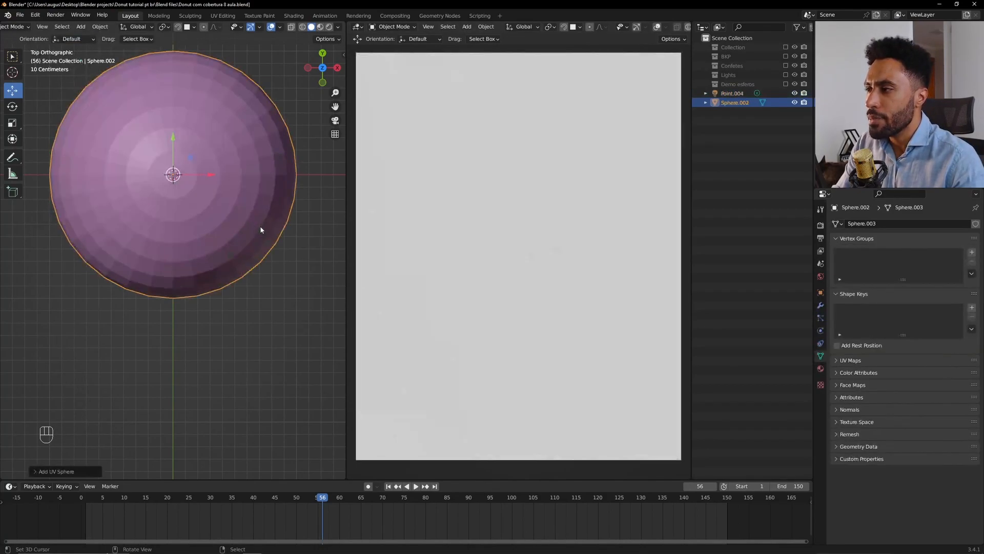
- In front view, scale the sphere down to fit the camera frame and raise it along Z to centre it vertically
key(KP_1)
scroll(269, 228, down, 1)
key(s)
key(s)
click(190, 249)
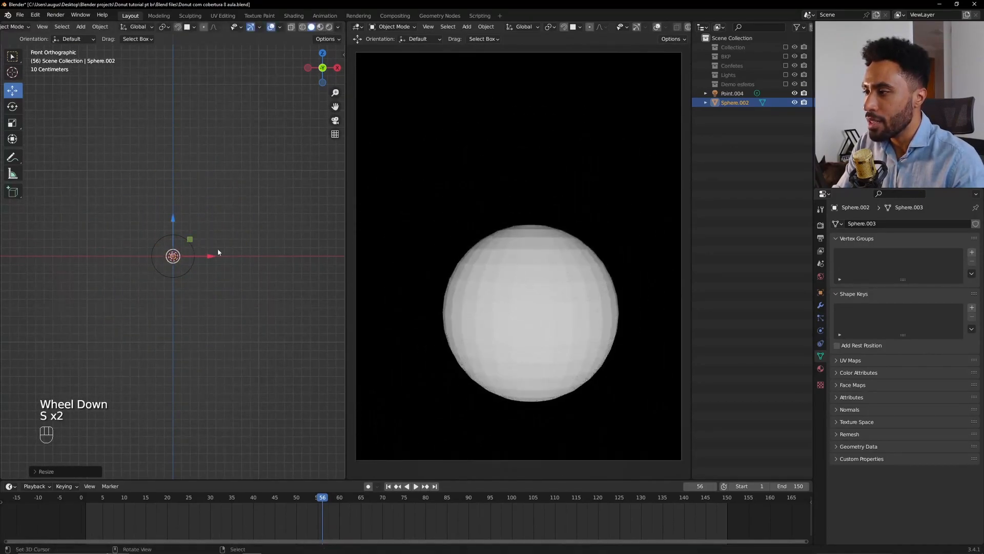
key(g)
key(z)
click(222, 232)
key(s)
click(222, 229)
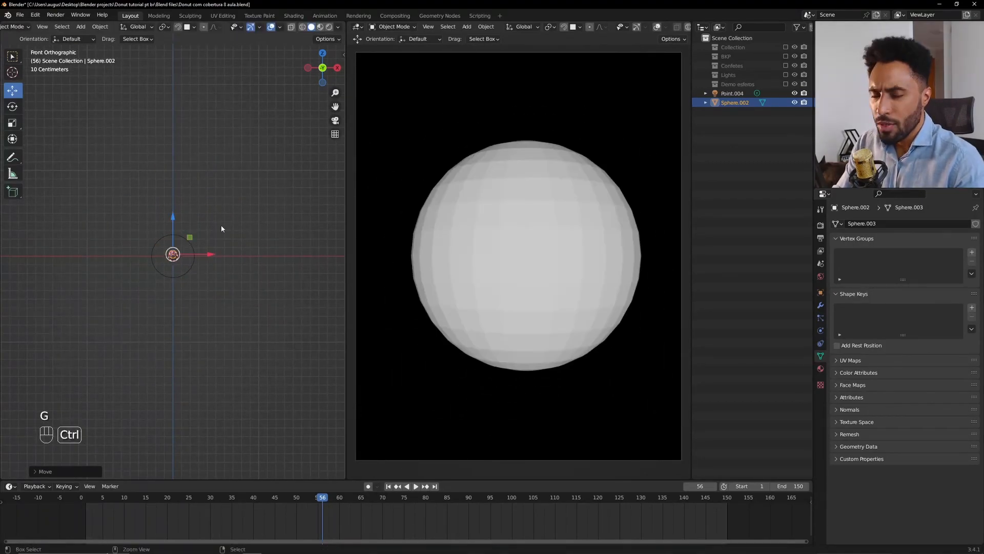
- Add a level 2 subdivision to the sphere and shade it smooth
key(ctrl+2)
key(w)
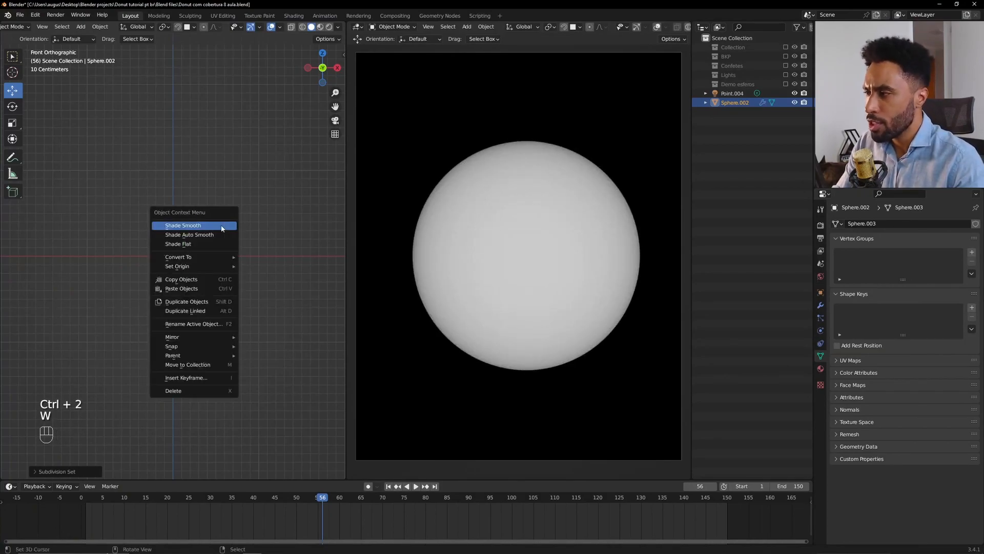
click(221, 226)
- Scale the sphere up slightly and shift it a little along the X axis to centre it in the camera frame
key(s)
click(72, 252)
key(g)
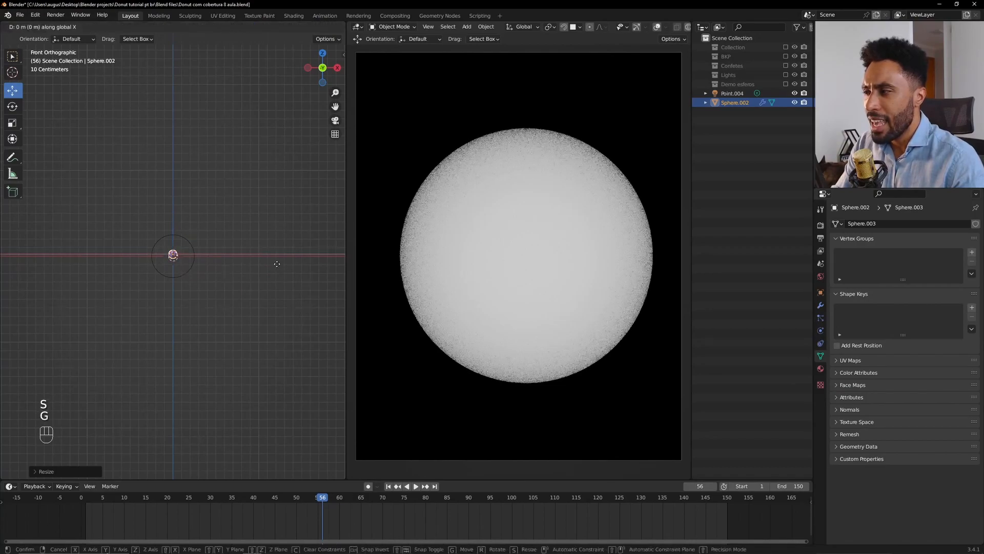
click(269, 265)
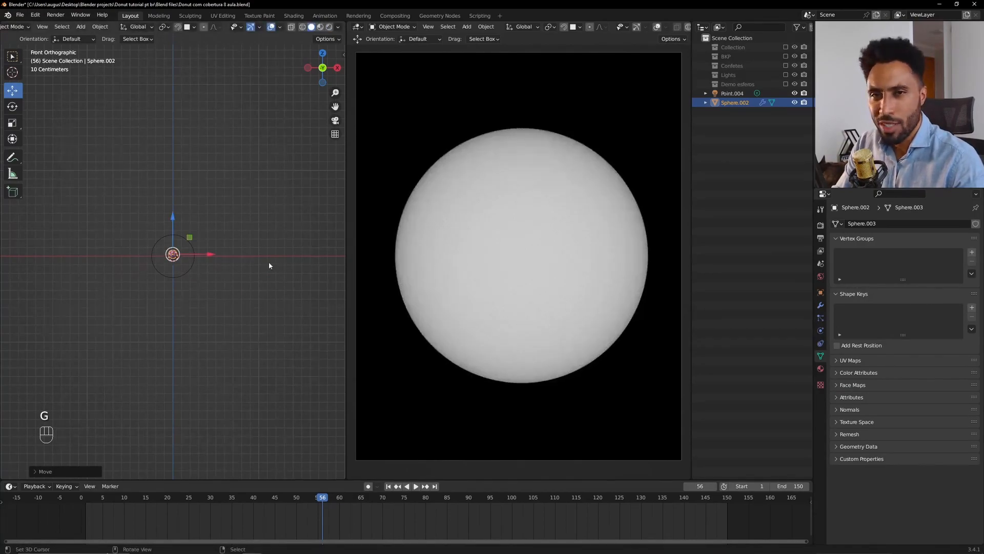
middle_drag(269, 265, 217, 272)
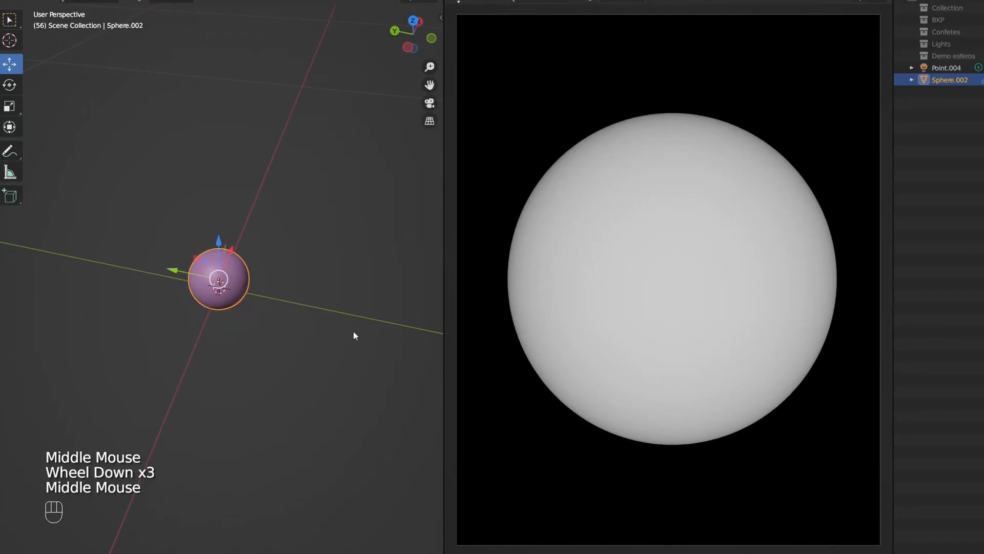
- Try flattening the sphere along the Y axis to compare its shading, and undo the scaling
key(s)
key(y)
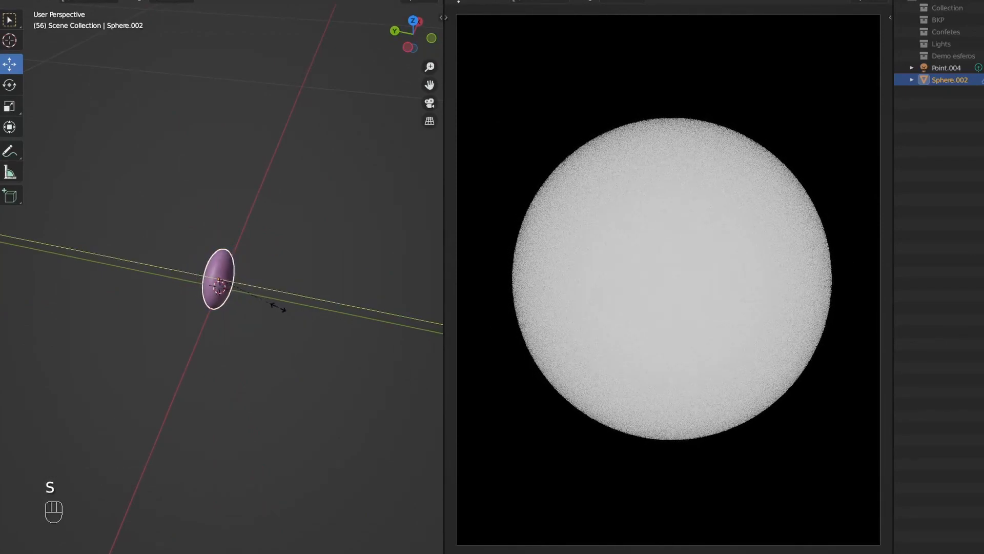
click(248, 302)
scroll(247, 304, up, 2)
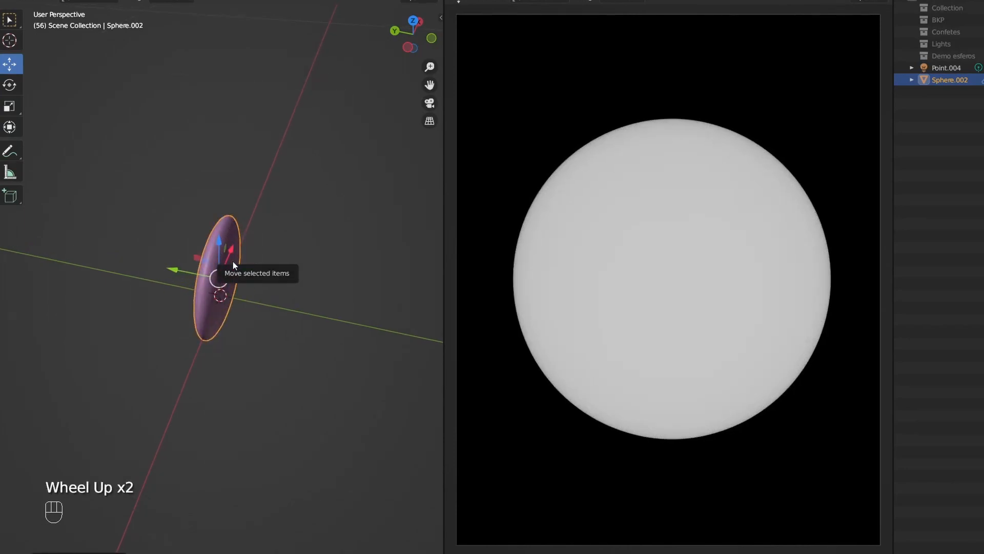
key(ctrl+z)
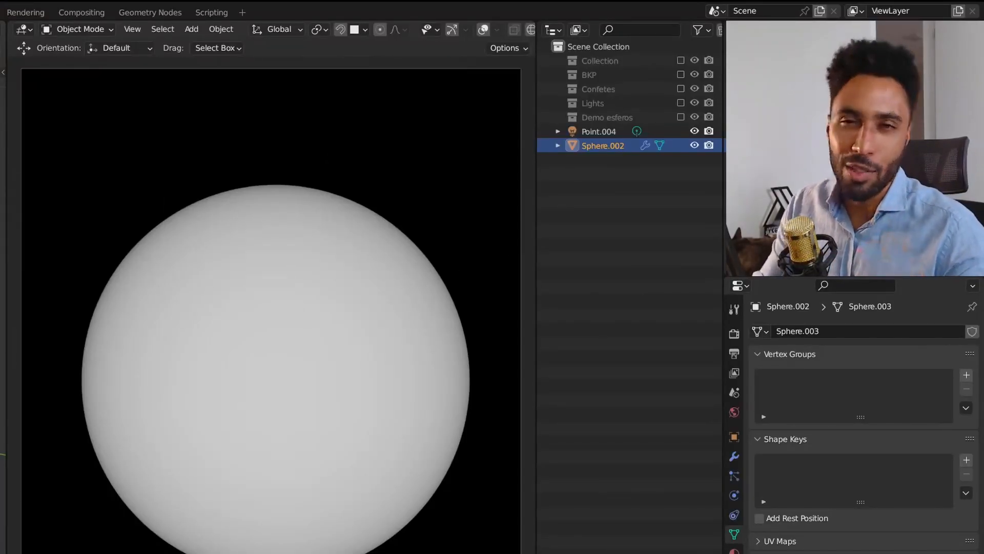
- Select the point light and, in top view, move it closer to the front of the sphere
key(KP_1)
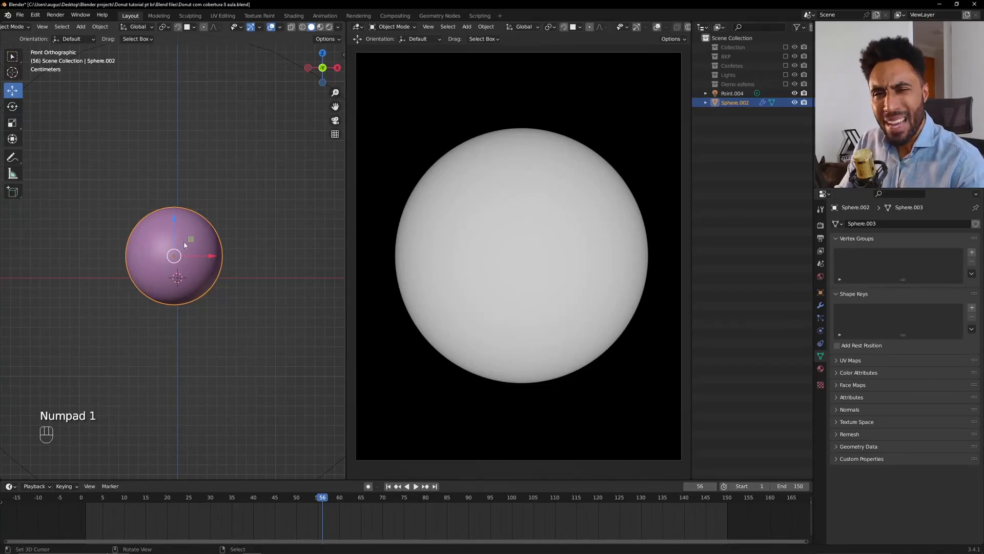
scroll(284, 321, down, 3)
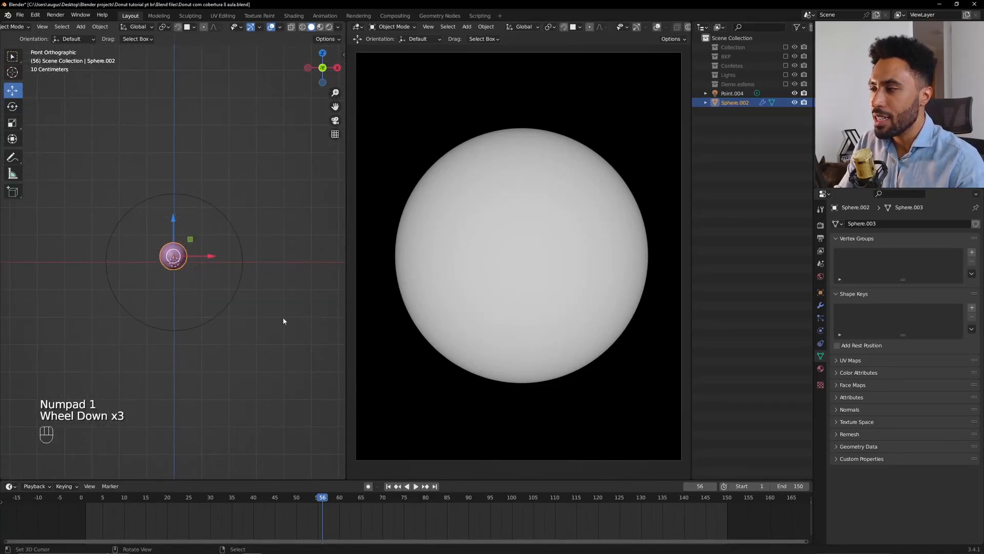
right_click(232, 303)
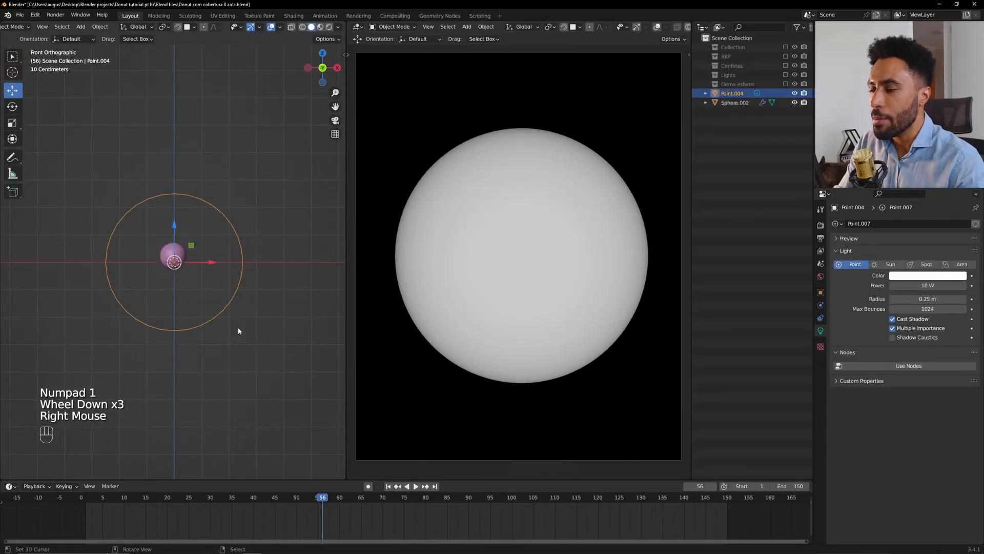
key(KP_7)
scroll(238, 331, down, 1)
shift+middle_drag(238, 330, 226, 335)
key(g)
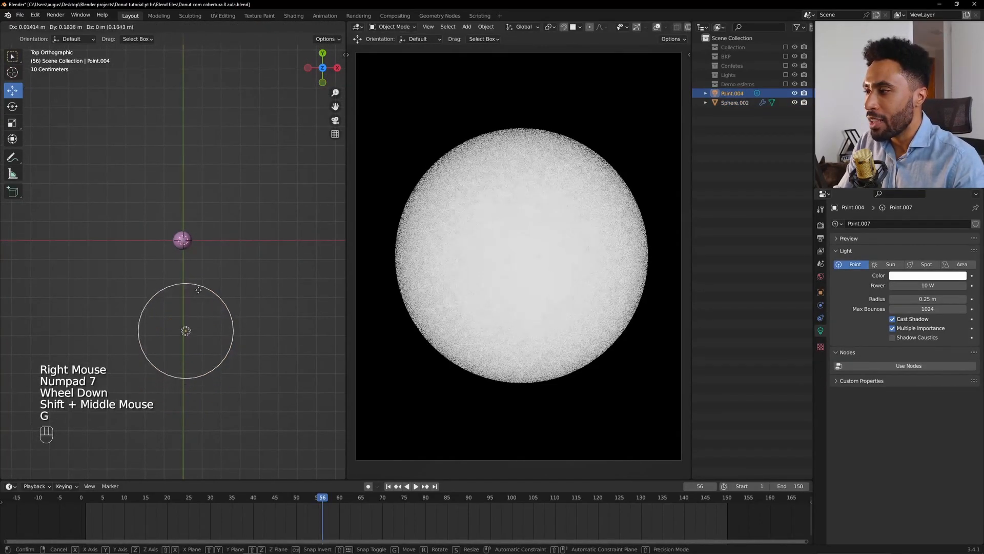
click(192, 273)
- In front view, move the point light above and to the left of the sphere
key(KP_1)
key(g)
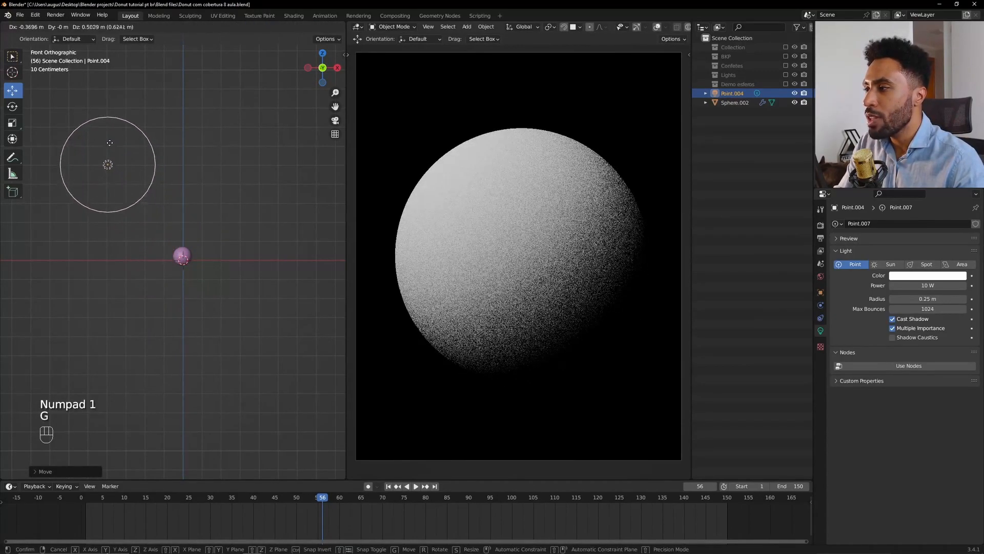
click(126, 154)
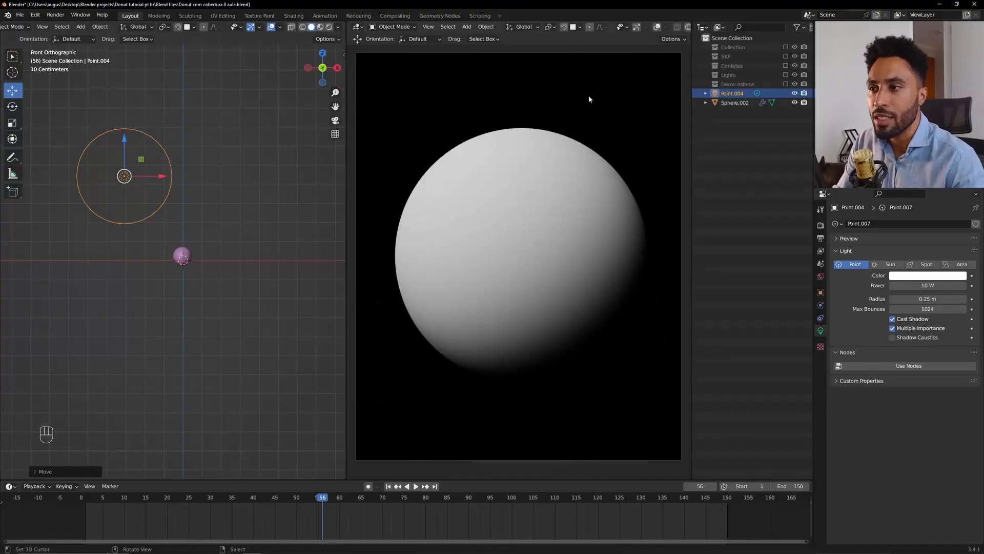
- Hide the test sphere, include the donut's Collection in the view layer again and go to frame 45
click(795, 102)
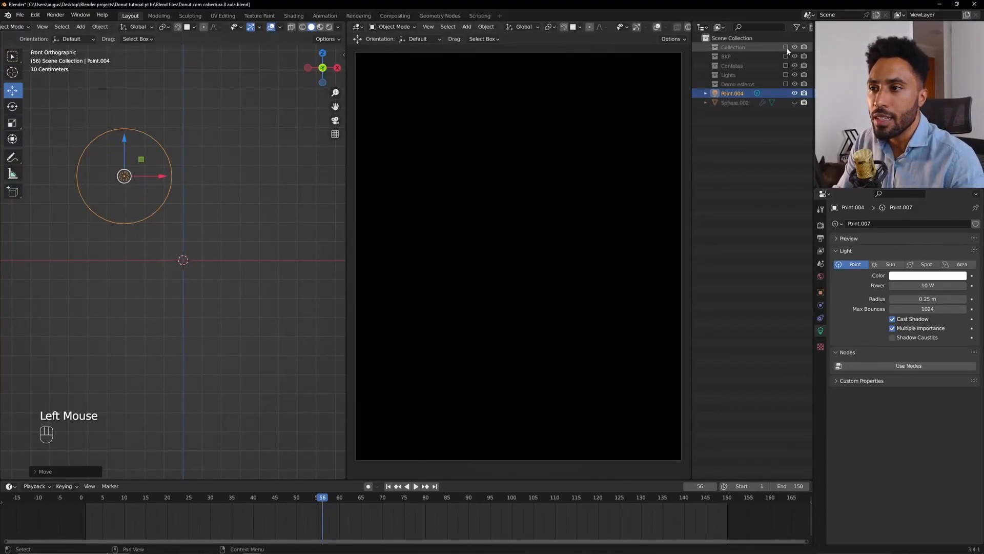
click(785, 47)
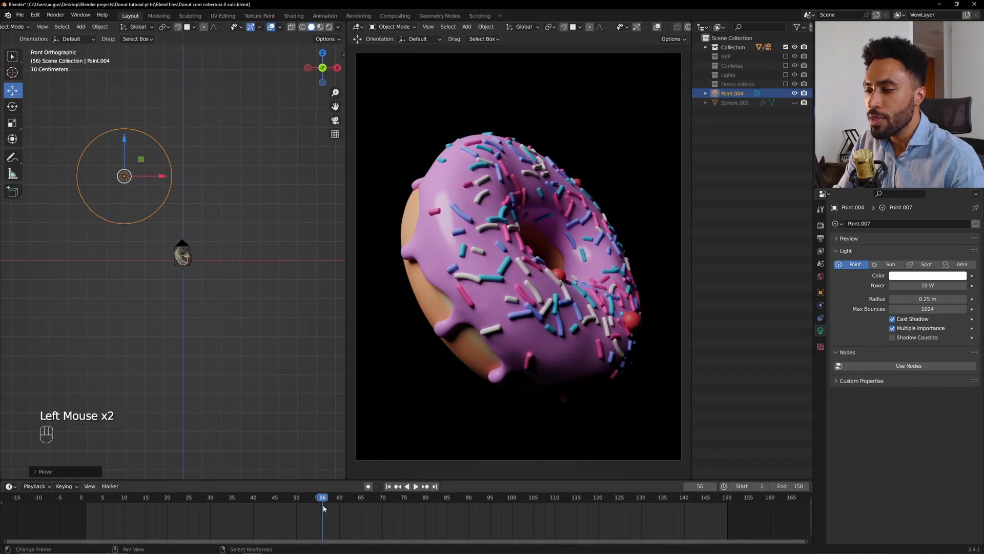
click(276, 502)
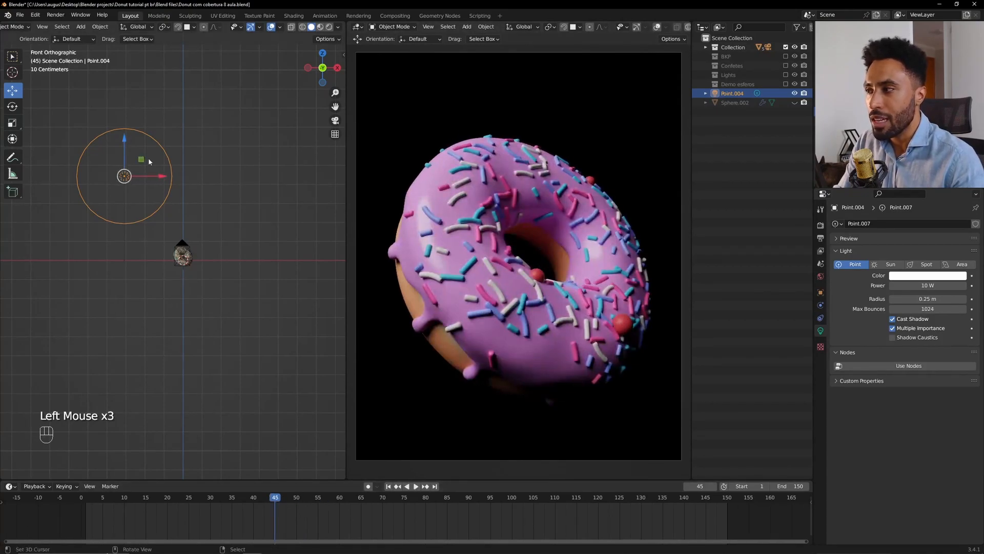
- Shift the point light slightly above and to the left of the donut to adjust the shading
key(g)
click(160, 211)
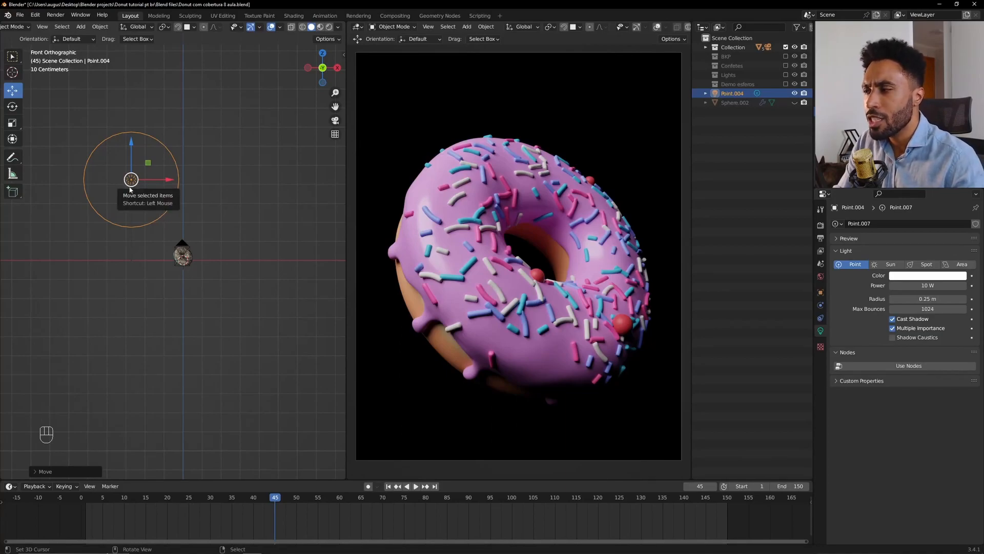
key(g)
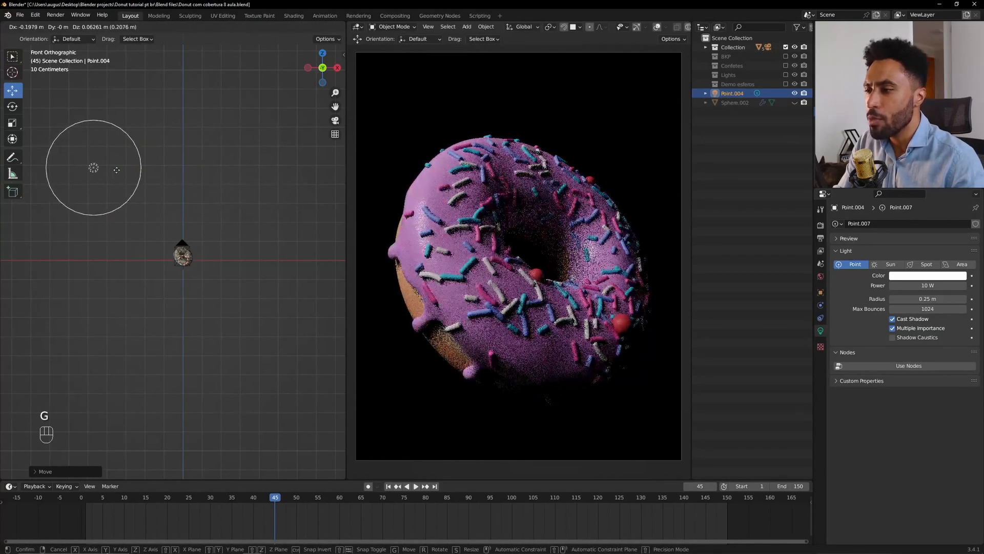
click(152, 170)
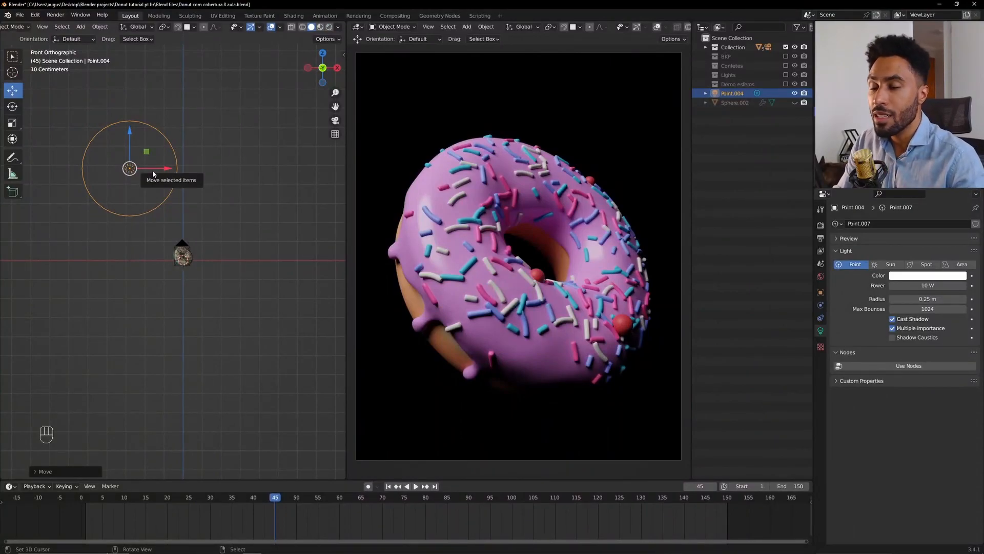
- Test the point light below the donut, and move it back above and to the left of it
key(g)
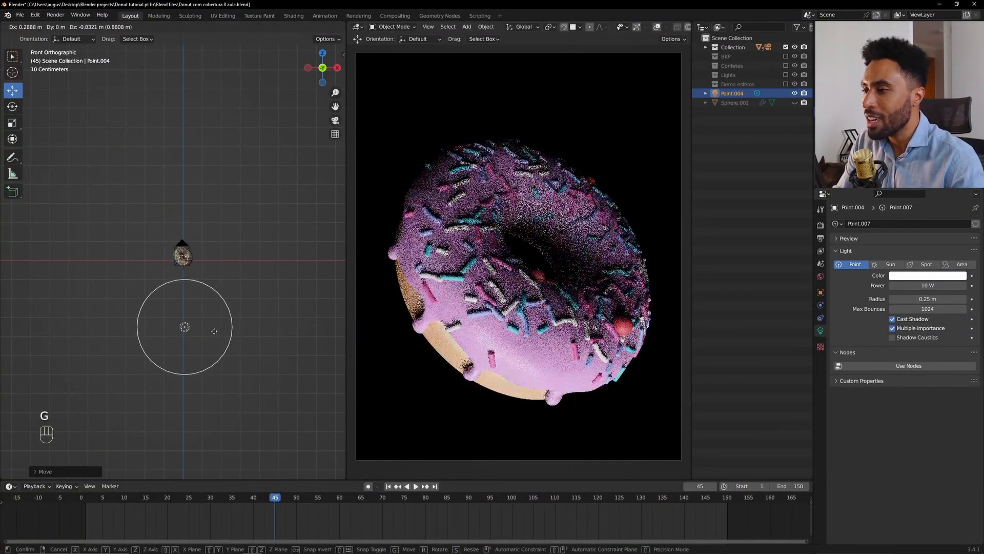
click(208, 324)
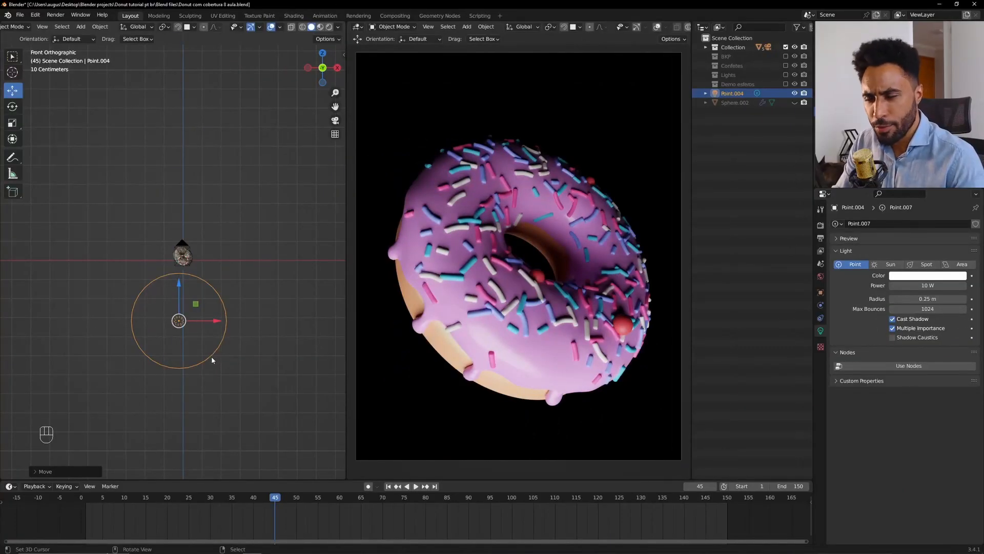
key(g)
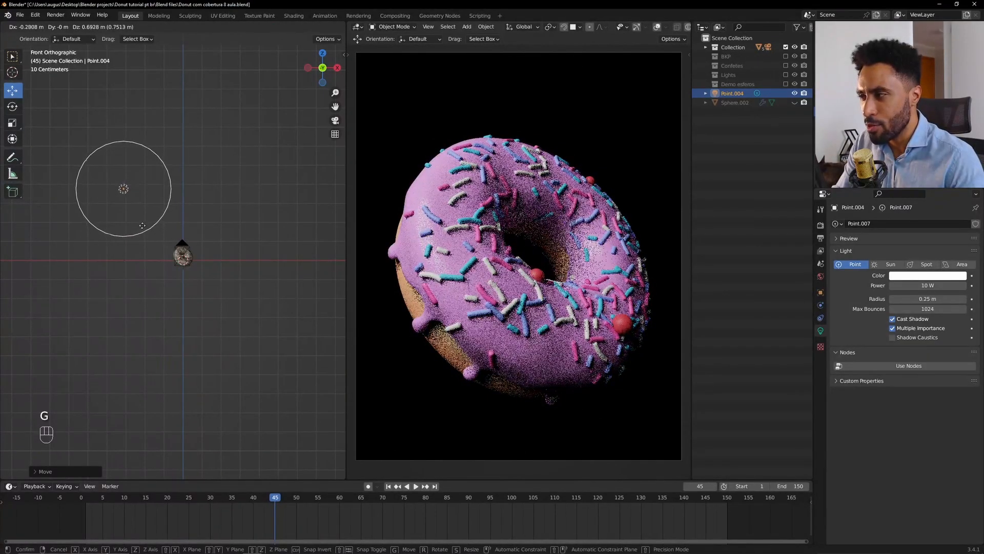
click(141, 229)
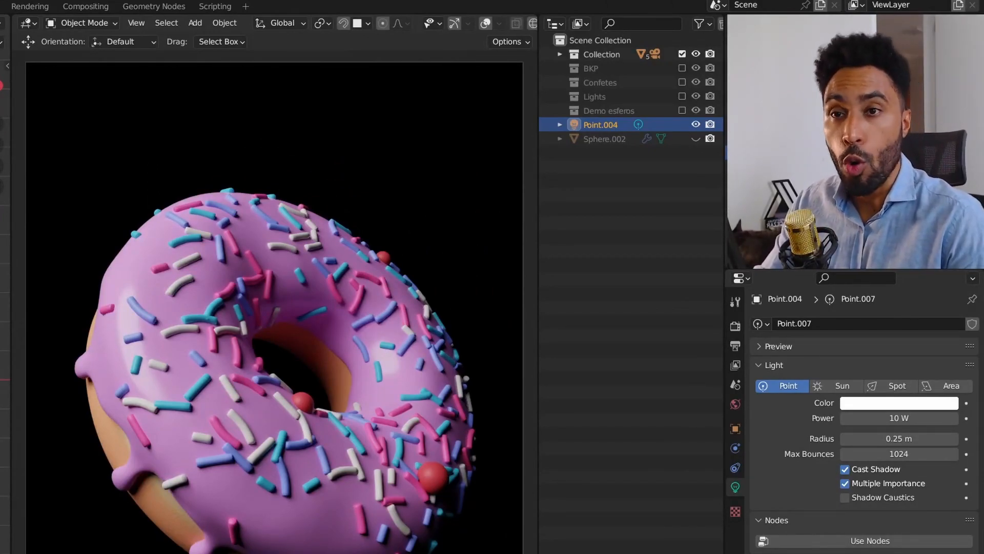
- Rename the point light object as Key Light
key(F2)
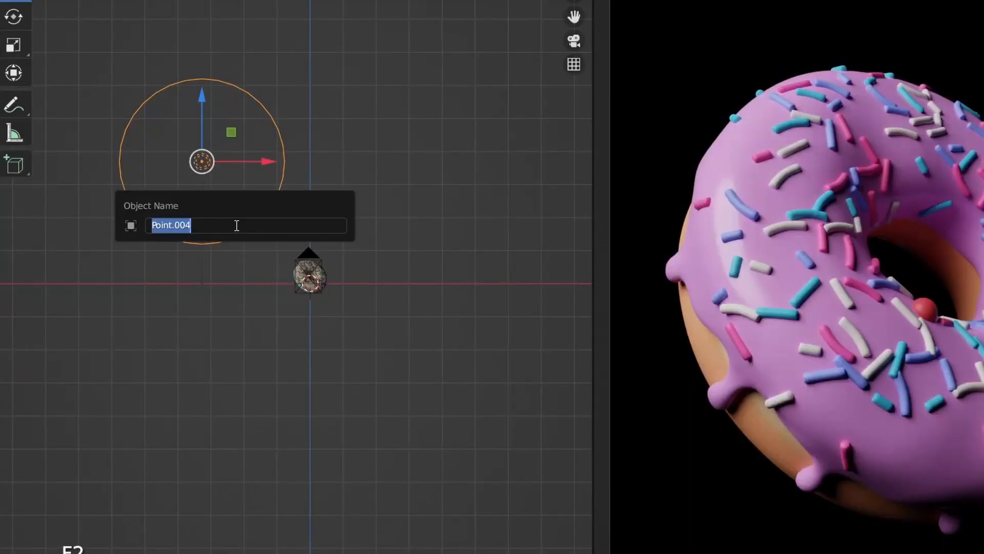
text(Key Li)
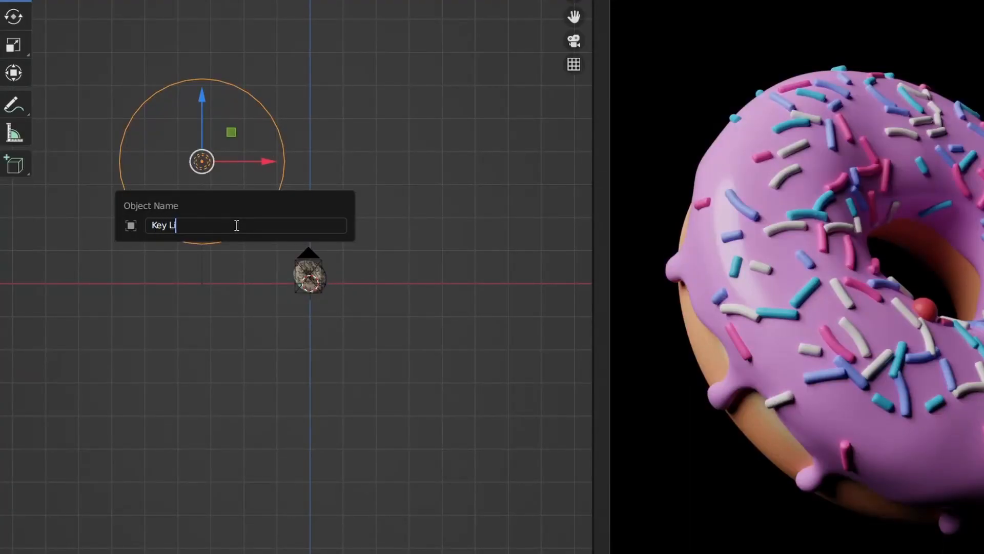
text(ght)
key(Return)
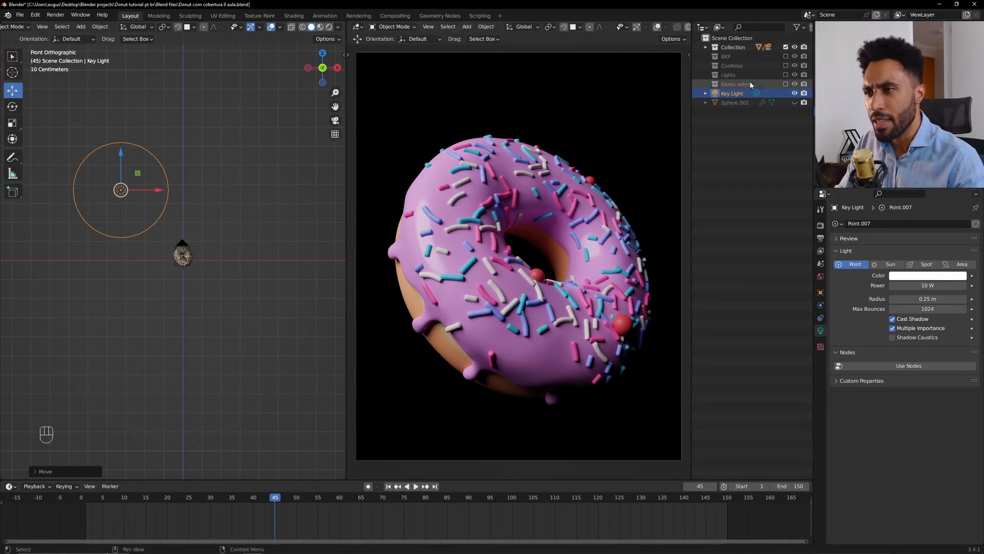
- Exclude the donut's Collection, show the test sphere again, and replace the scene's World with a new one
click(785, 47)
click(795, 102)
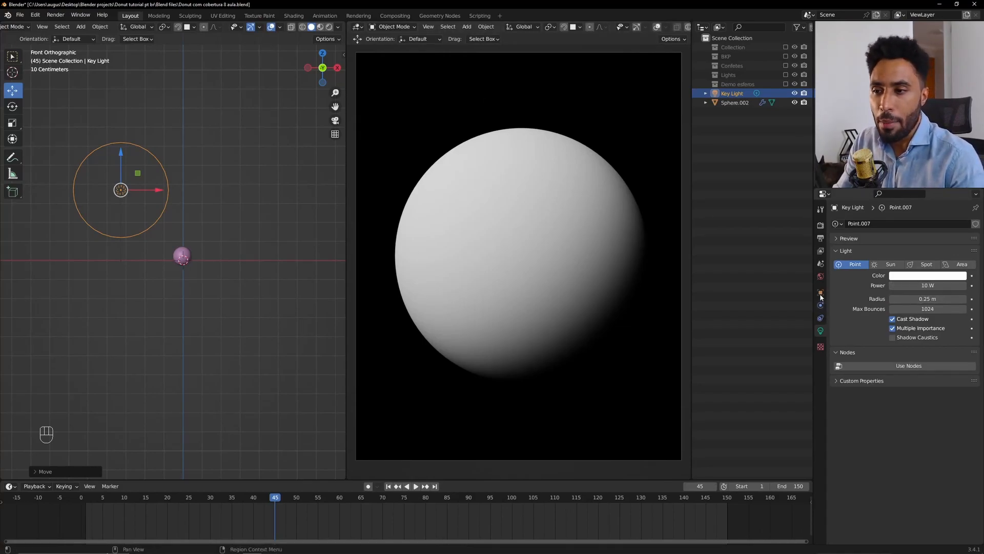
click(820, 277)
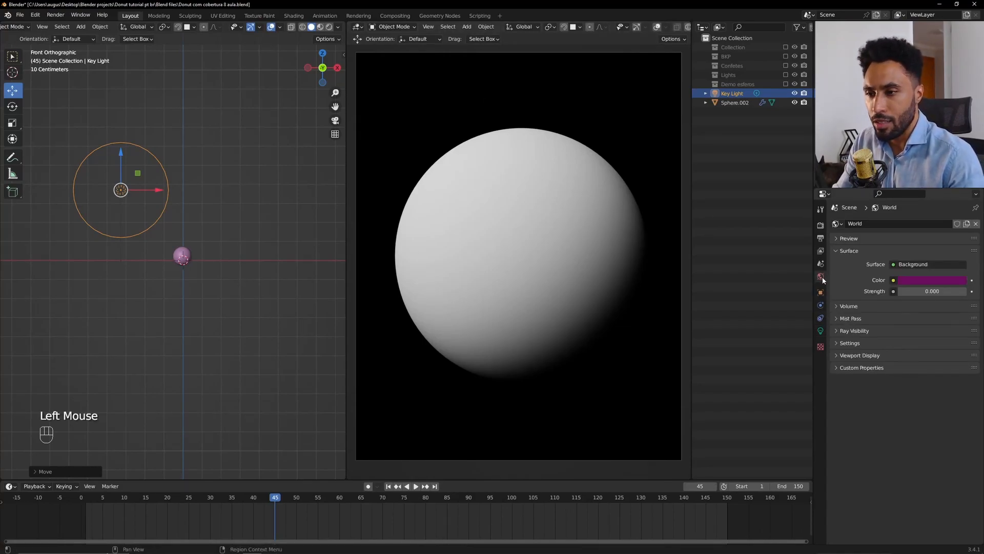
click(976, 224)
click(955, 223)
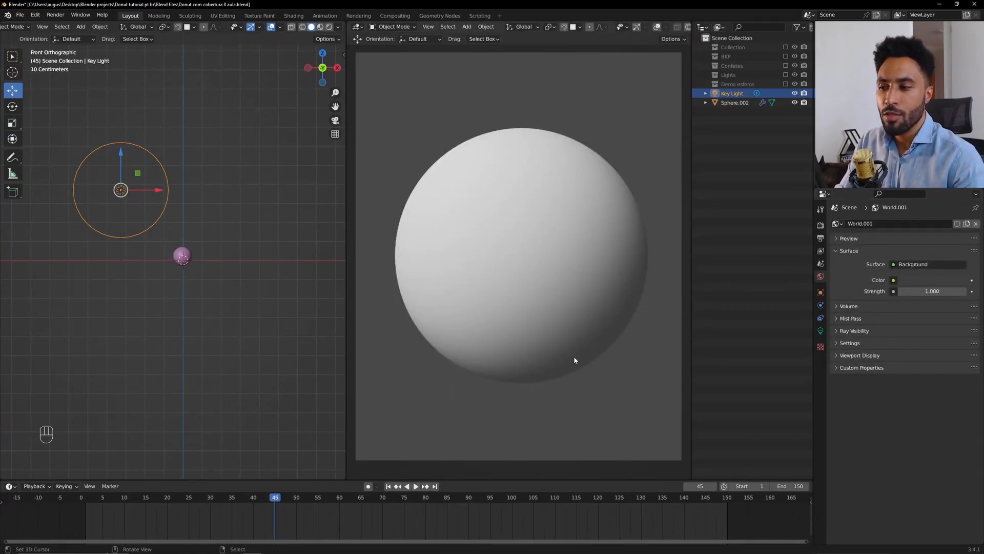
- Set the new World's background strength to 0
middle_drag(532, 270, 614, 267)
scroll(582, 306, down, 5)
shift+scroll(590, 305, down, 1)
key(KP_0)
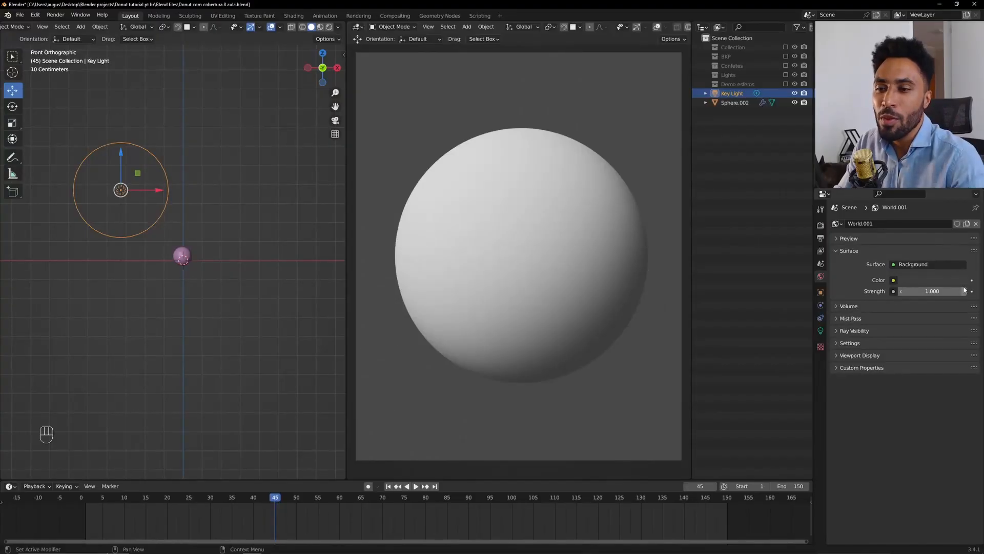
drag(933, 291, 908, 291)
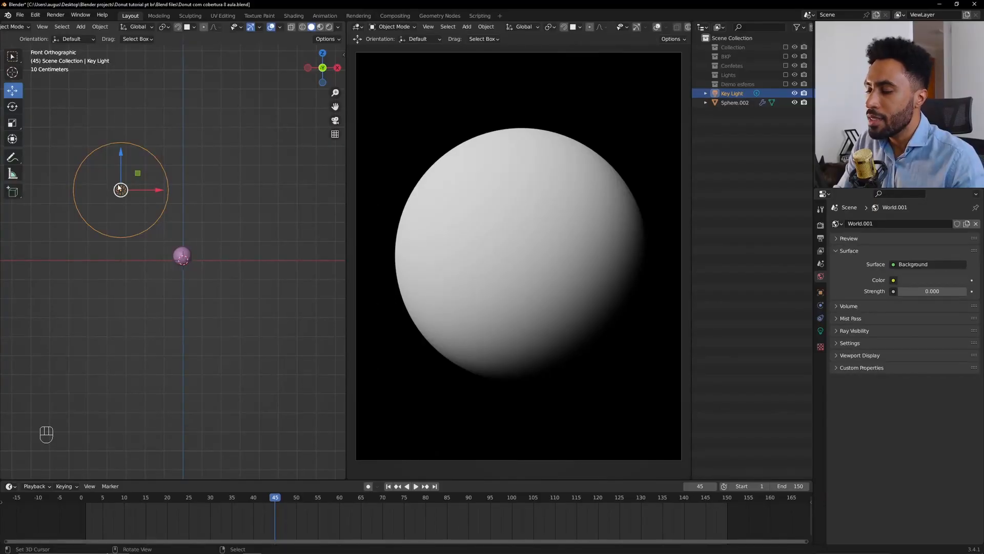
- Duplicate the Key Light to below and right of the sphere, and set the copy's power to 2 W
key(shift+d)
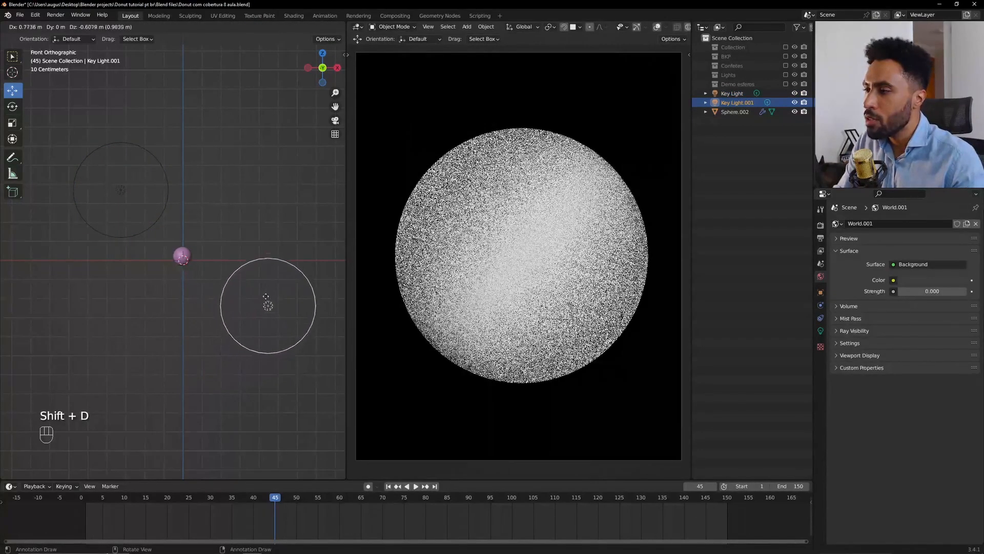
middle_drag(264, 278, 298, 267)
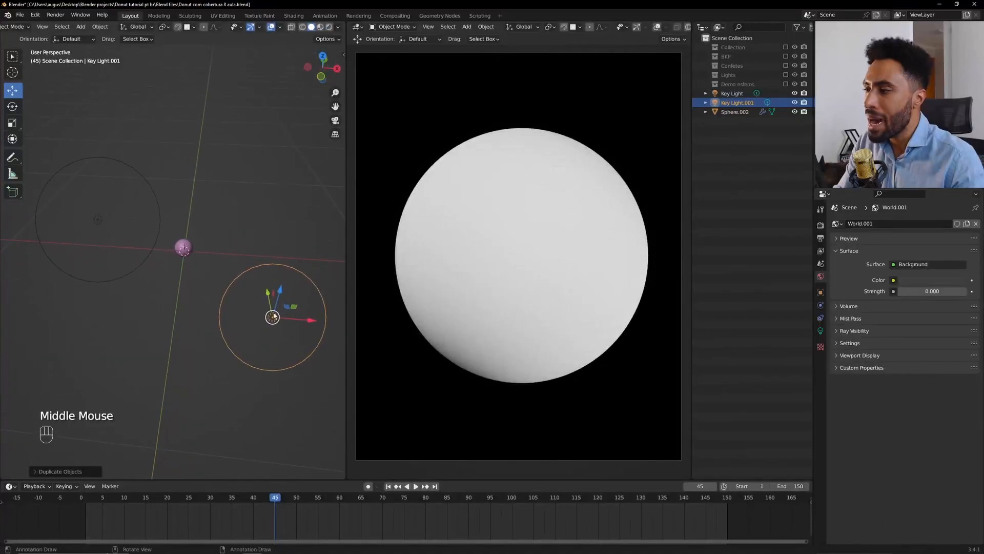
click(820, 330)
click(919, 286)
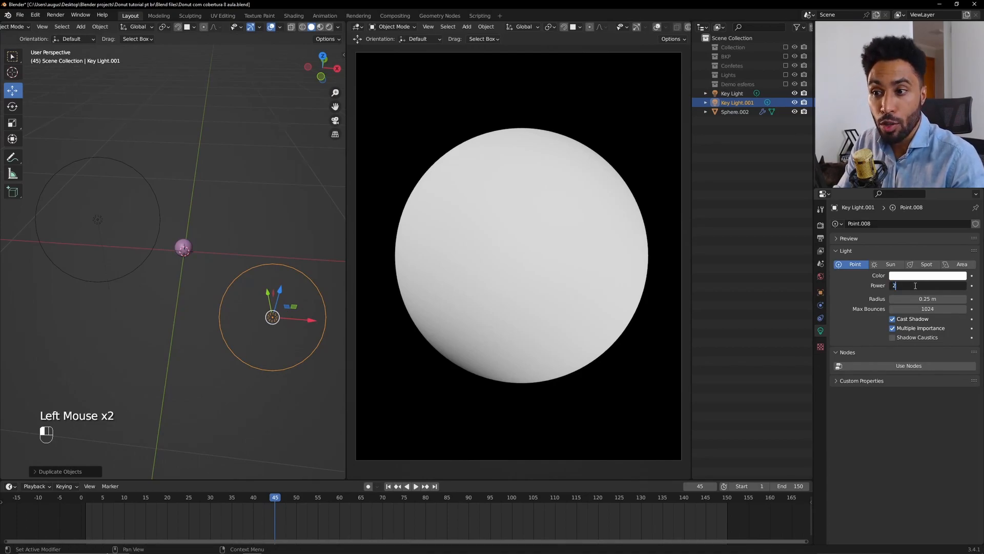
text(2)
key(Return)
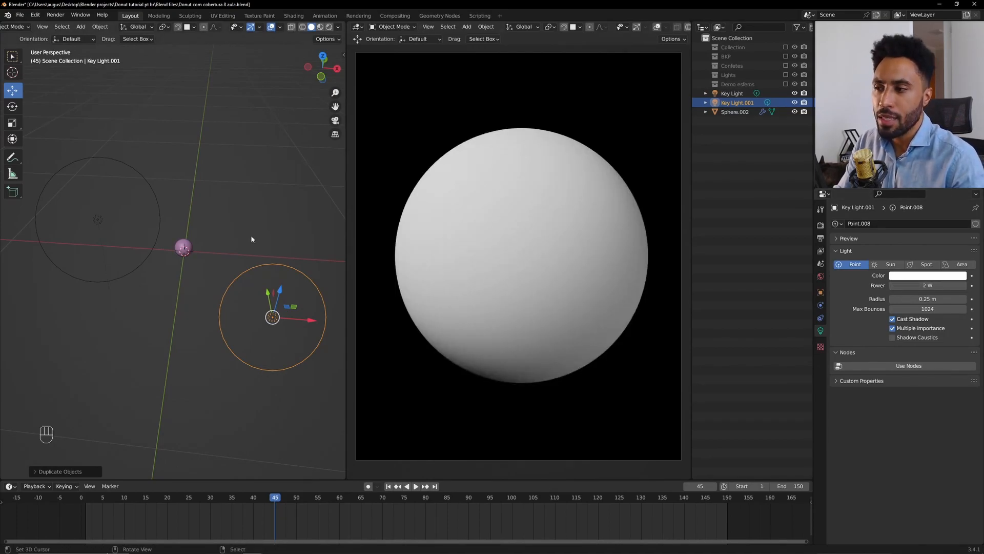
- In front view, try the 2 W light farther below and right of the sphere, and also close beside it
key(KP_0)
key(KP_0)
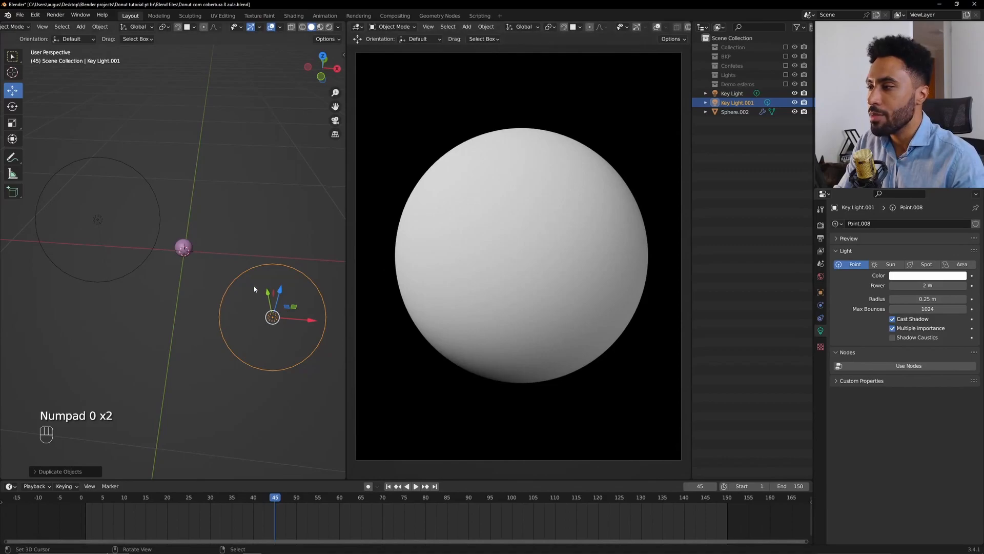
key(KP_1)
key(KP_0)
scroll(184, 321, down, 1)
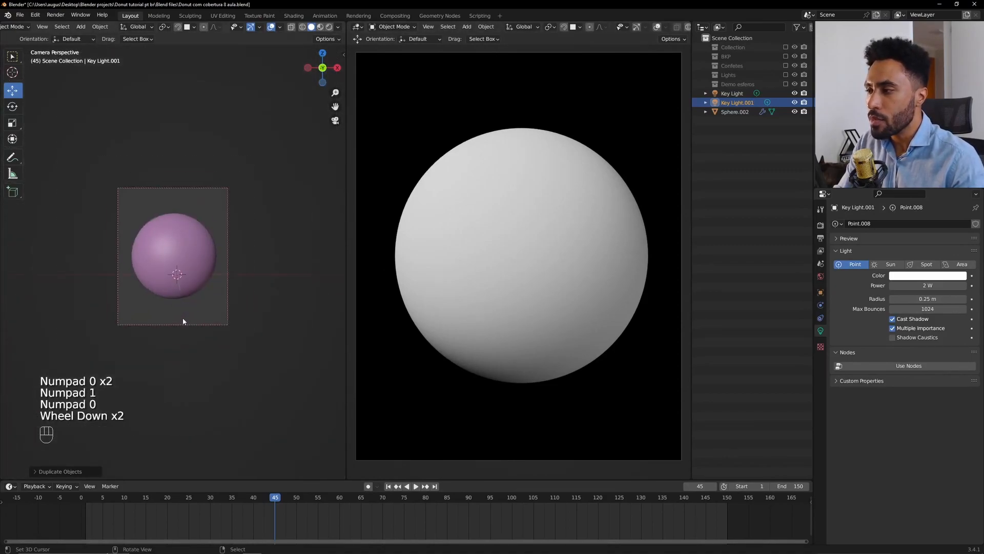
scroll(185, 322, down, 2)
middle_drag(188, 324, 194, 328)
scroll(202, 322, down, 5)
key(KP_1)
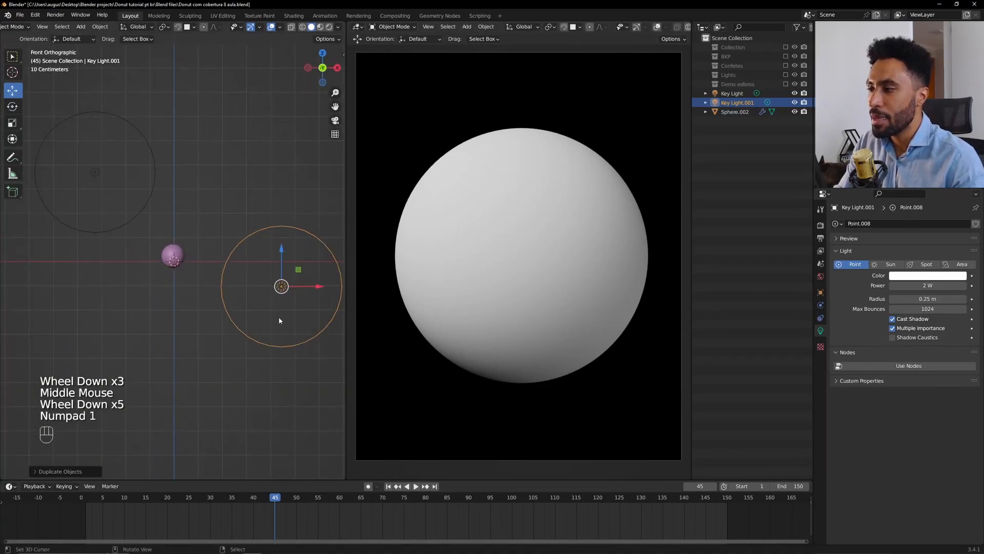
key(g)
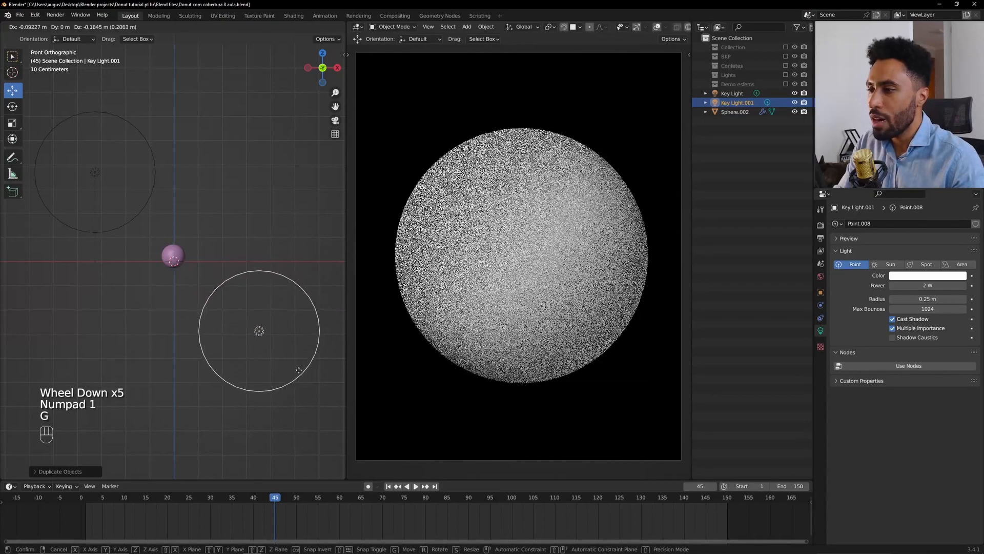
click(341, 406)
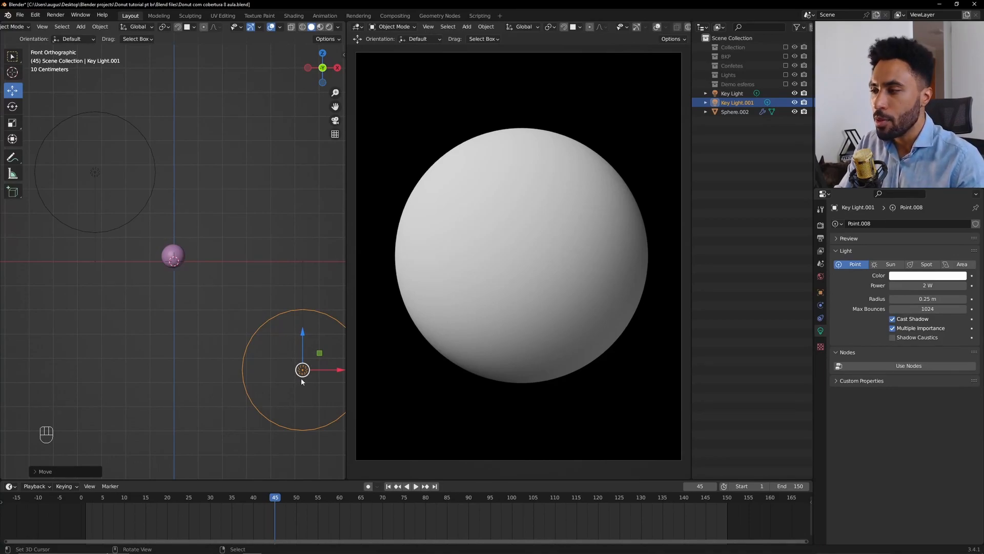
key(g)
click(214, 307)
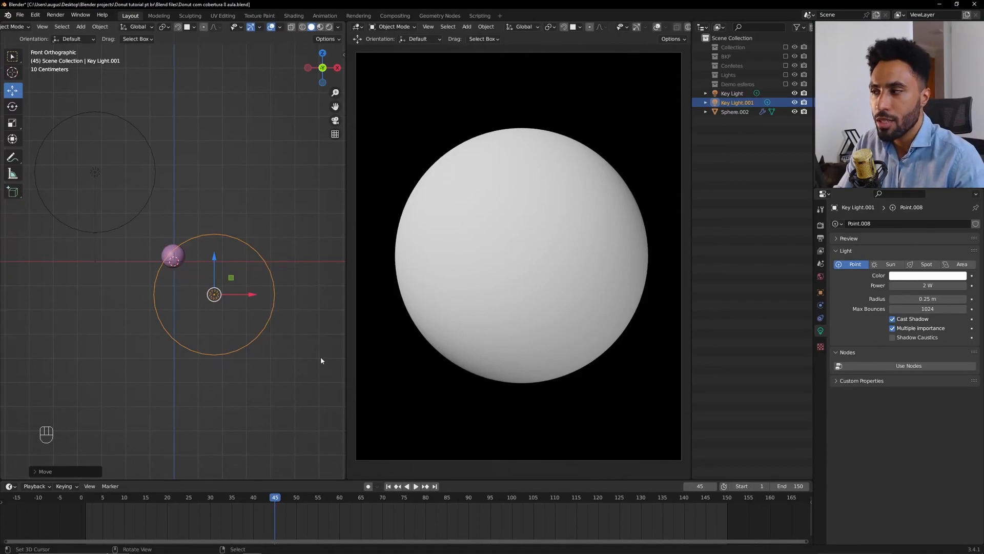
- Move the 2 W light well away from the sphere, diagonally below and to its right in front view
scroll(257, 318, down, 2)
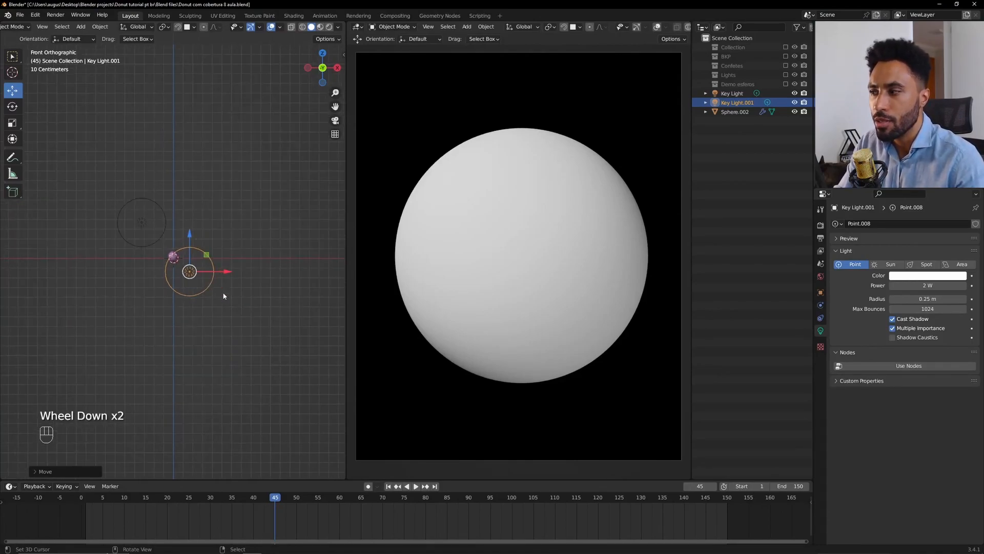
key(g)
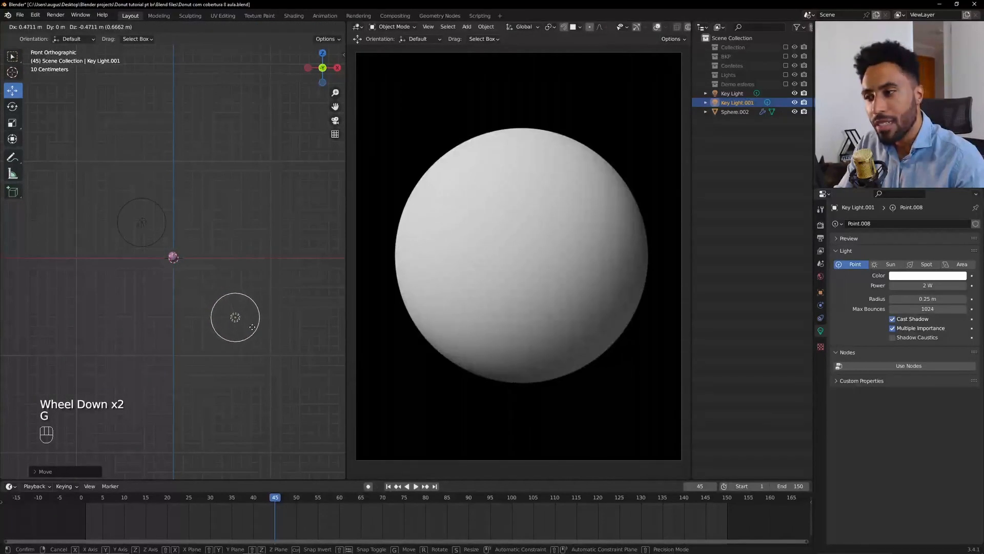
click(265, 346)
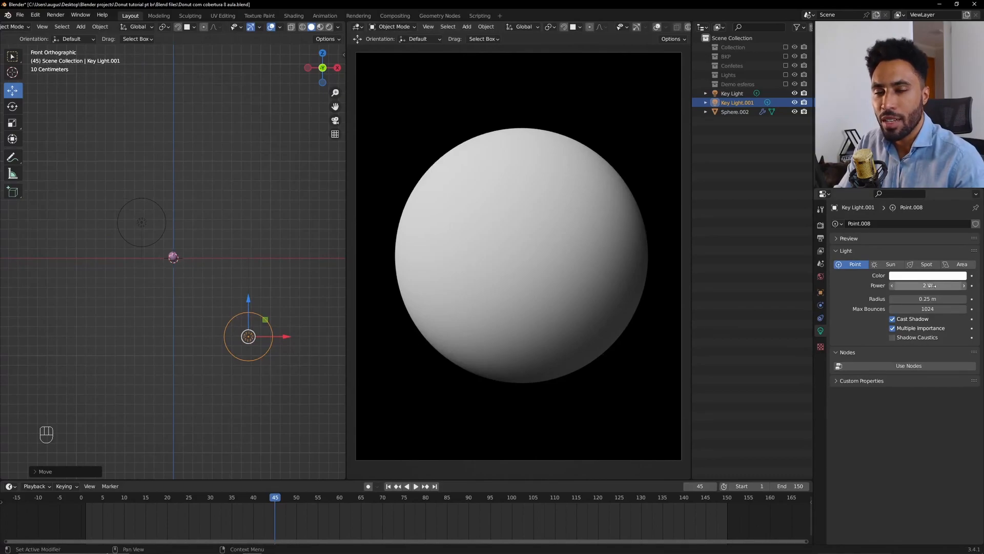
key(g)
click(259, 331)
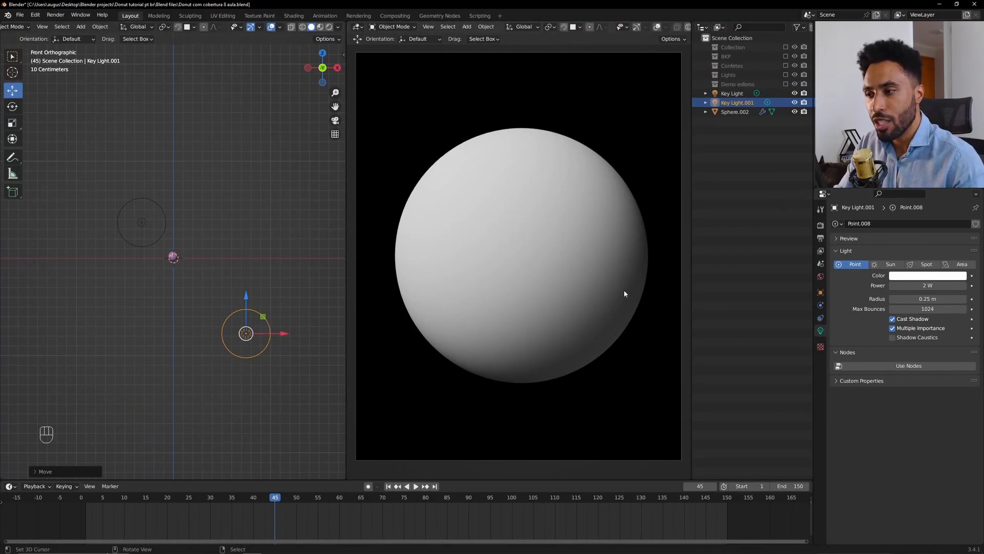
- Hide the 2 W light to compare the sphere's shadow side without it, and show it again
key(h)
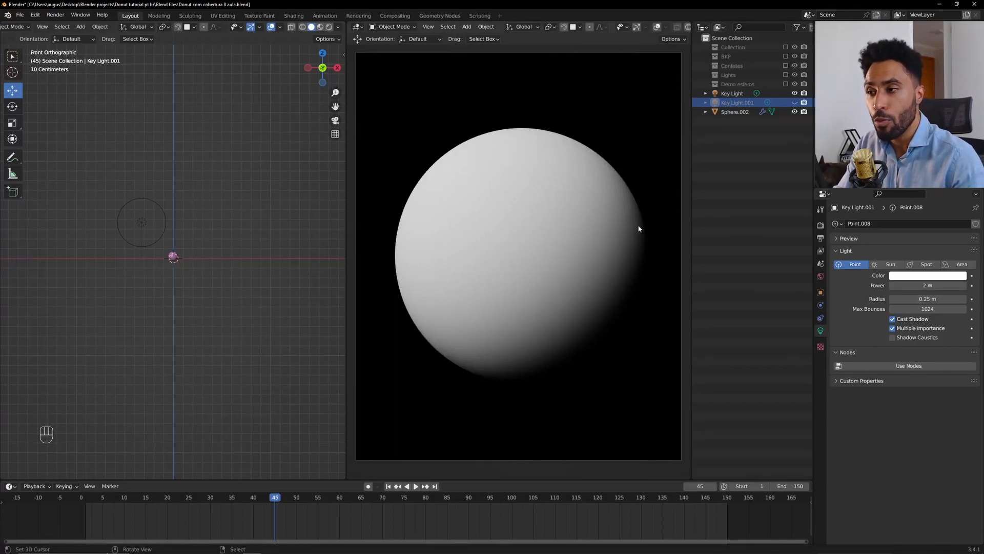
key(alt)
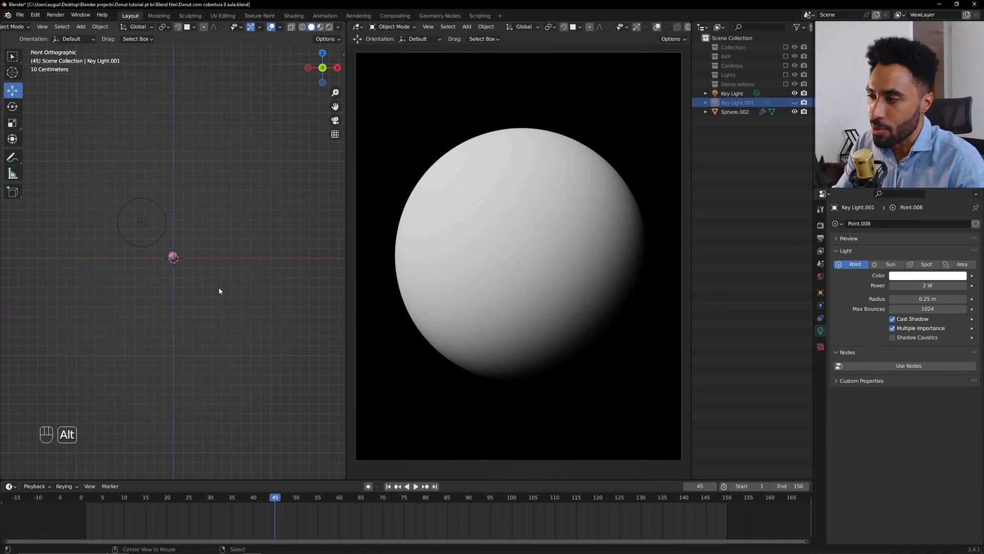
key(alt+h)
key(alt+a)
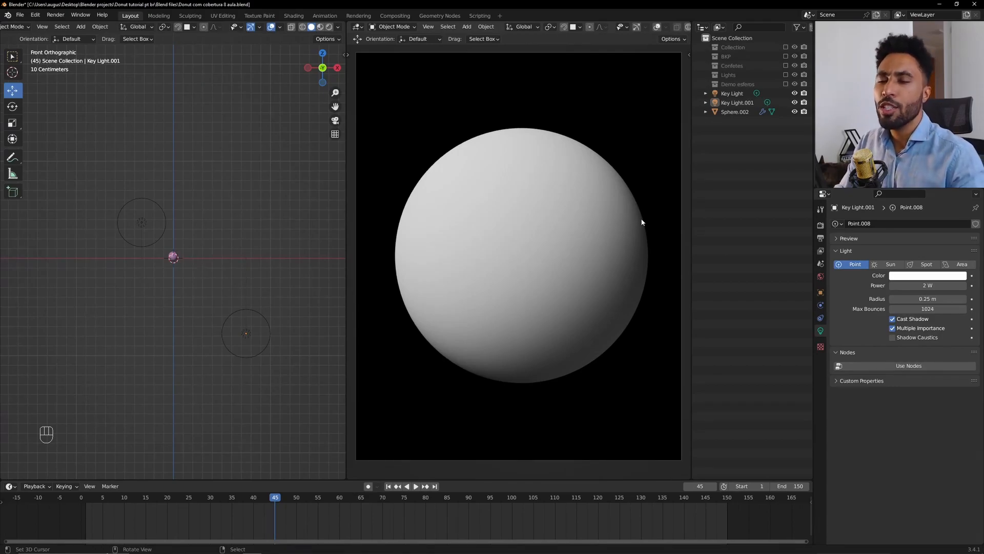
- Rename the 2 W light object below the sphere as Fill Light
right_click(267, 328)
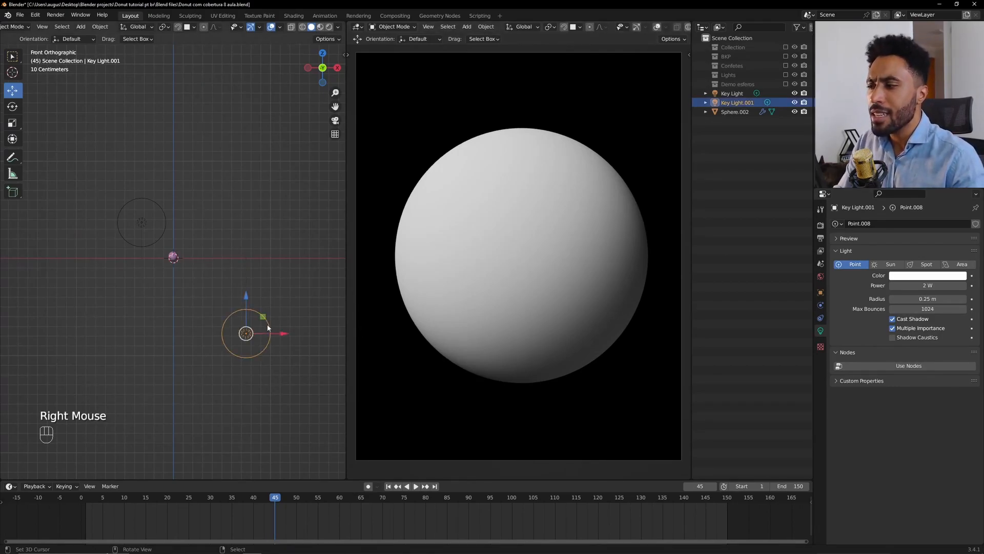
key(F2)
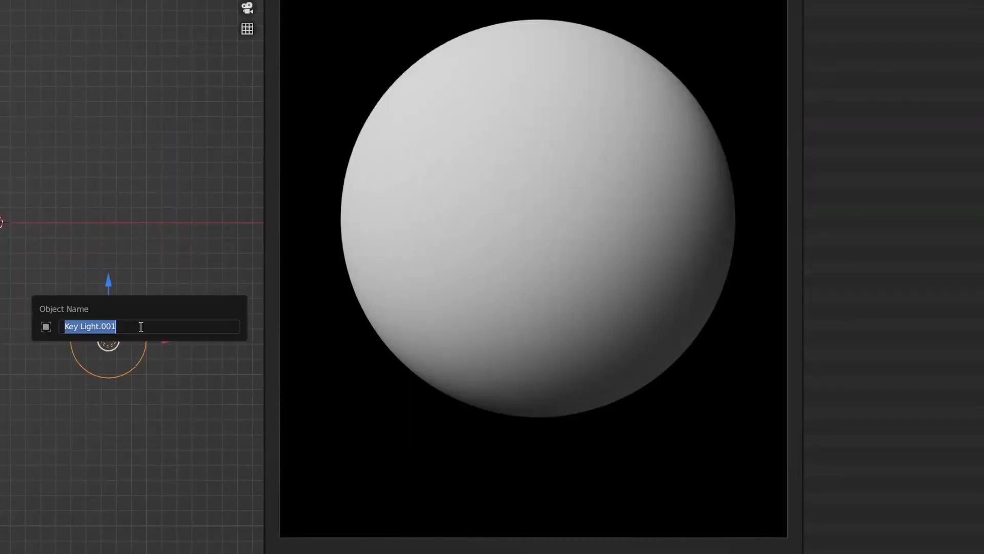
text(Fill Light)
key(Return)
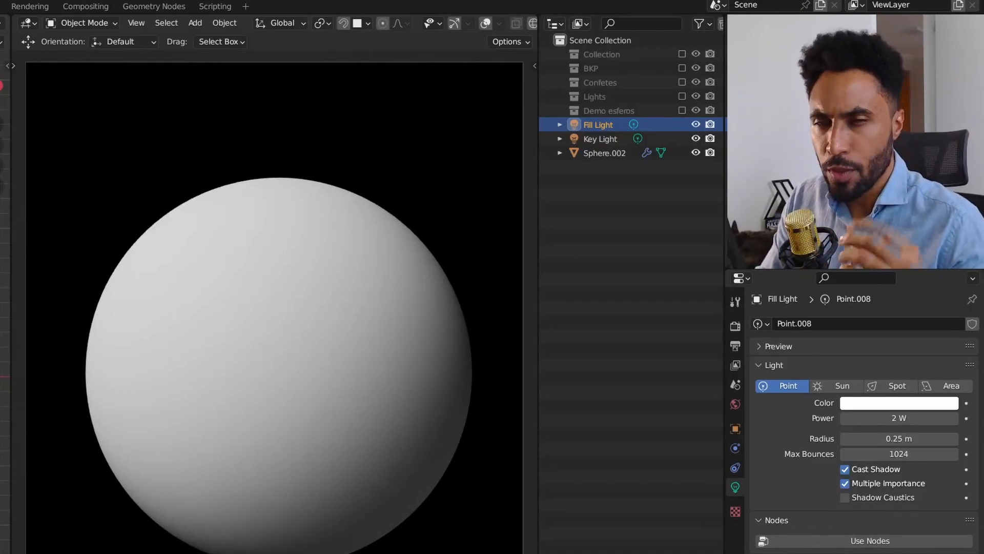
- In top view, duplicate the Key Light and place the copy directly behind the sphere
right_click(159, 231)
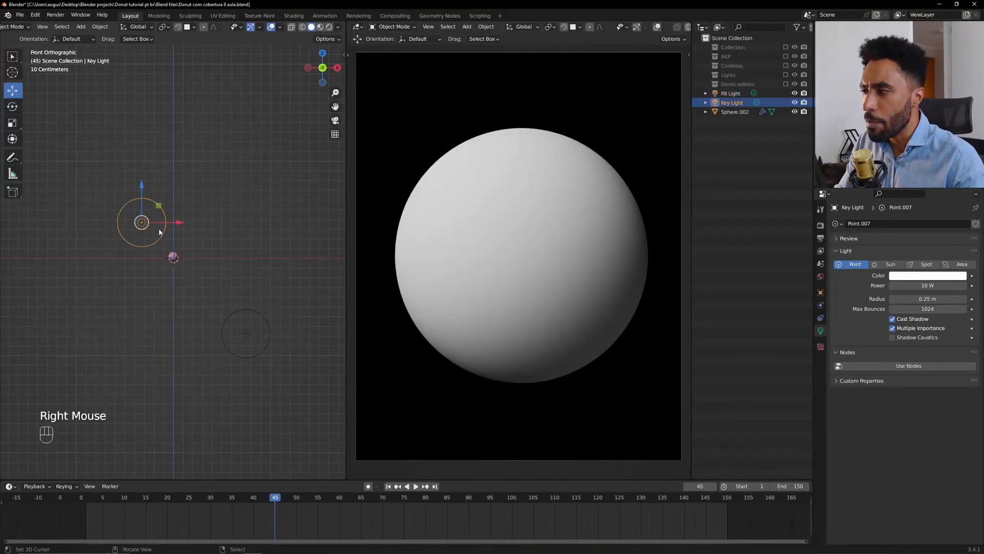
key(KP_7)
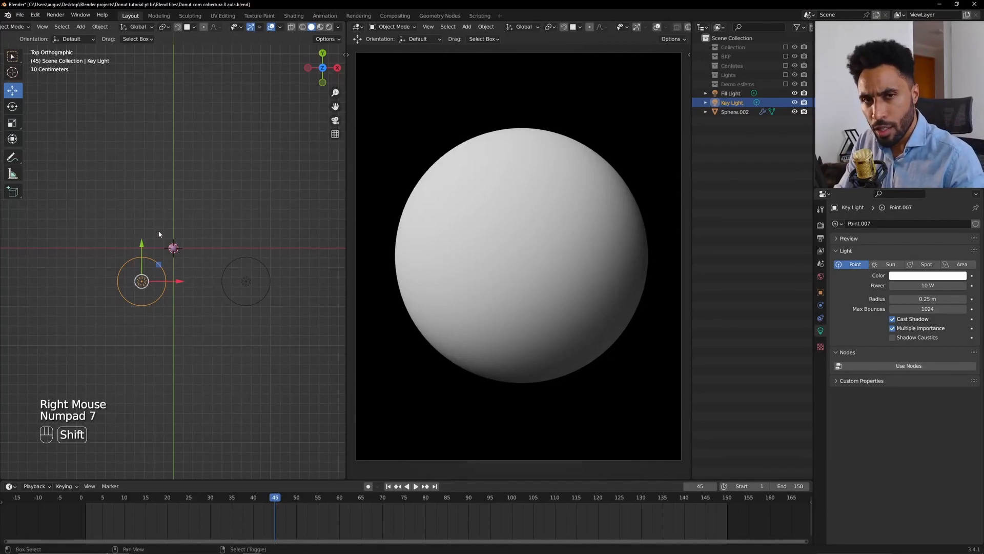
key(shift+d)
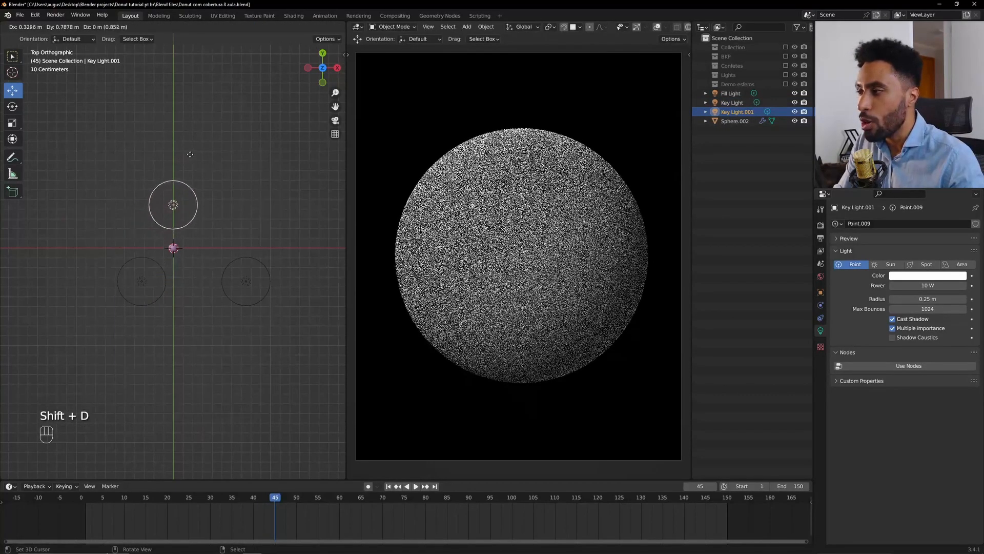
click(188, 156)
- In front view, lower the duplicated light until it is centered on the sphere
key(KP_1)
key(g)
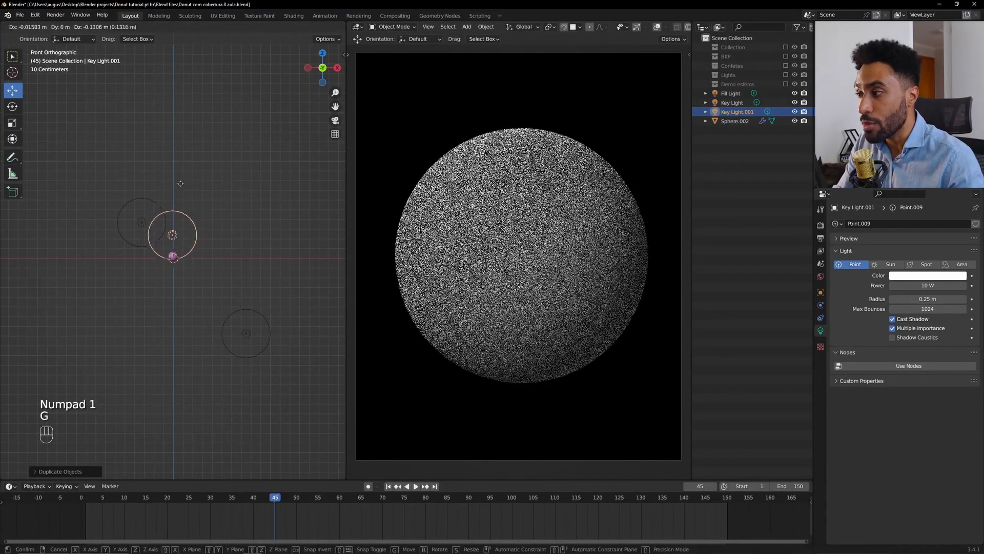
click(185, 195)
scroll(187, 202, up, 2)
scroll(187, 204, up, 3)
key(g)
click(196, 181)
scroll(196, 181, down, 3)
scroll(156, 200, down, 1)
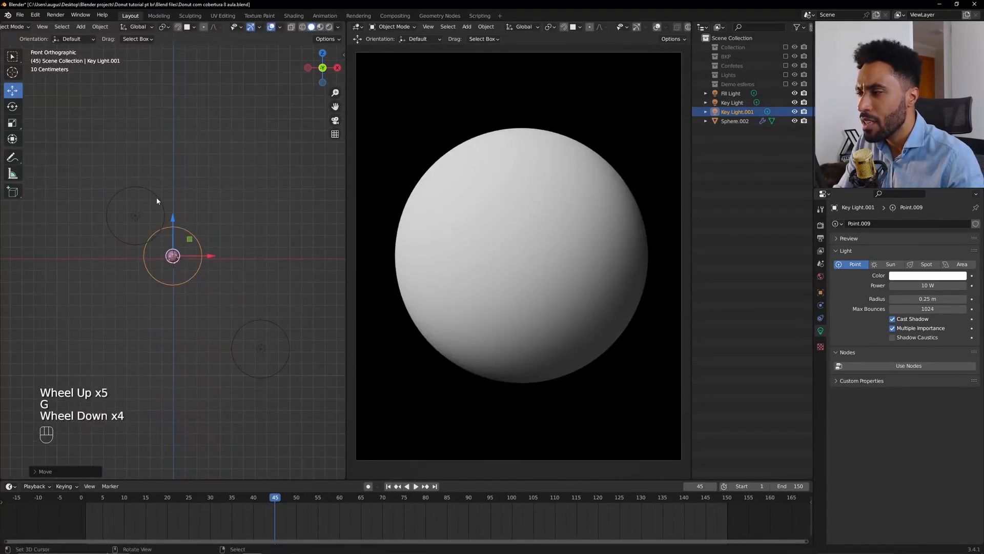
- Hide the Key Light and the Fill Light so only the light behind the sphere stays active
right_click(135, 216)
shift+right_click(263, 324)
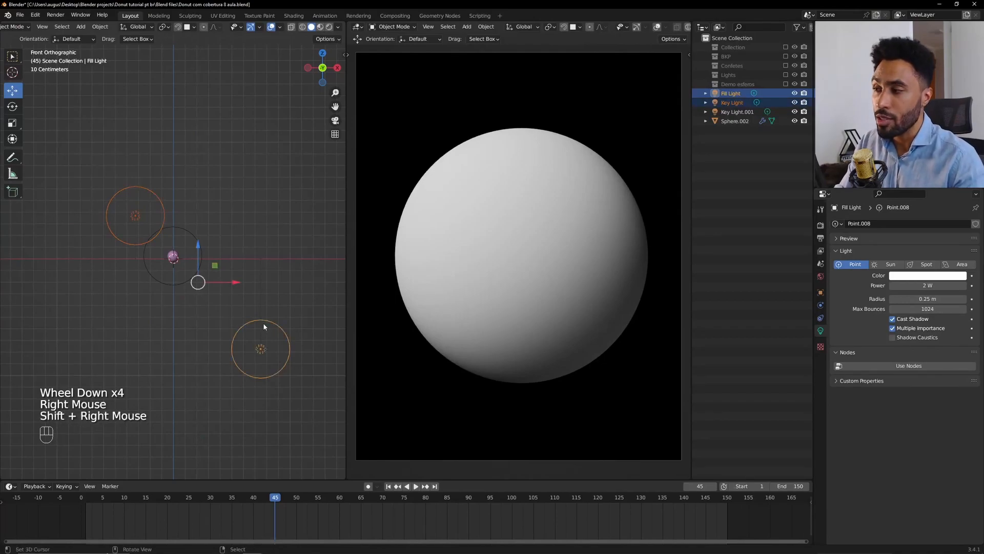
key(h)
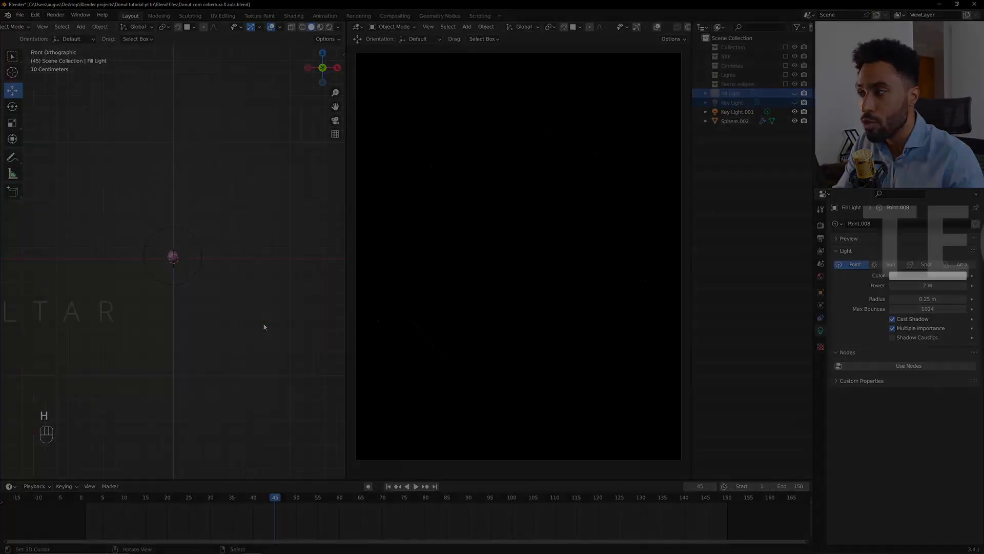
- In top view, bring the rear light closer to the back of the sphere, leaving a small gap
right_click(199, 270)
key(KP_7)
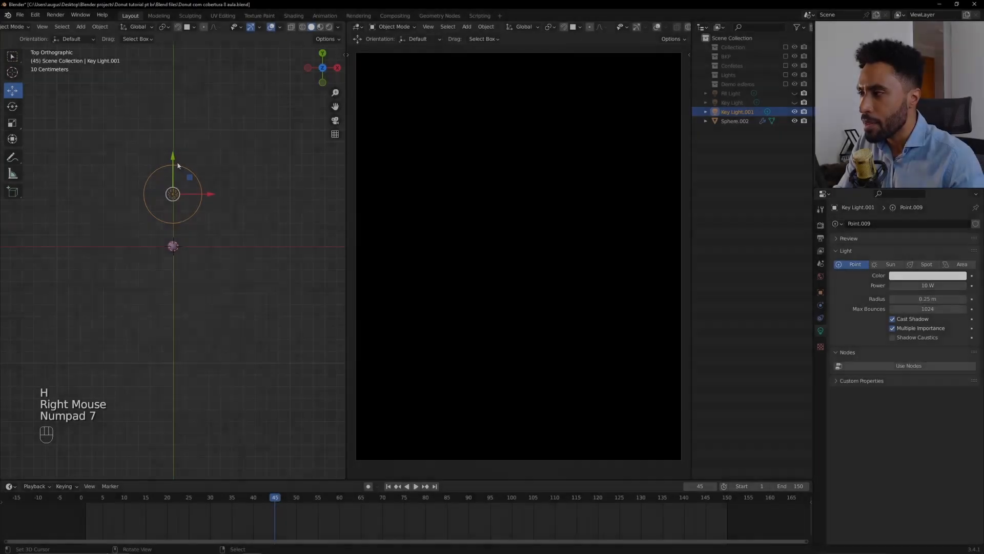
drag(177, 163, 173, 193)
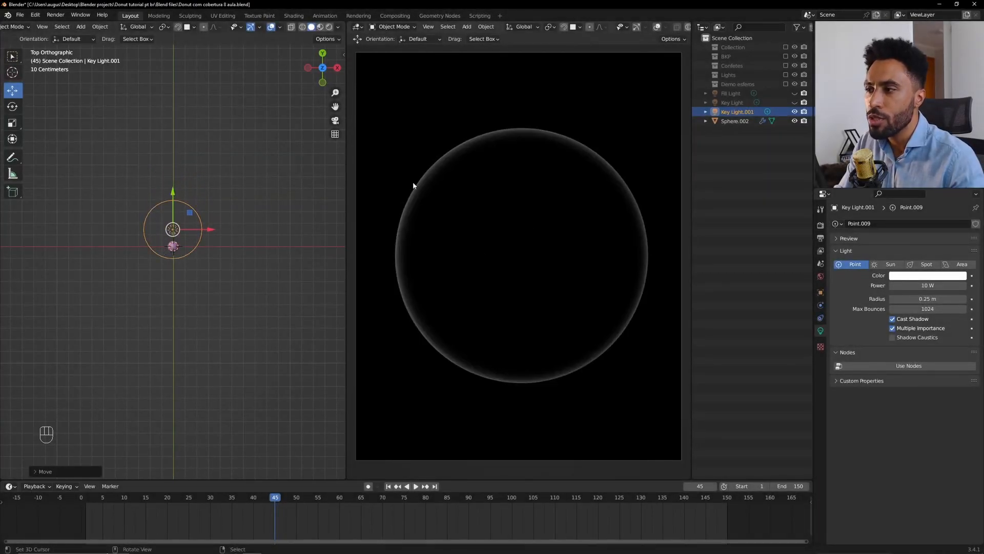
key(g)
shift+click(180, 199)
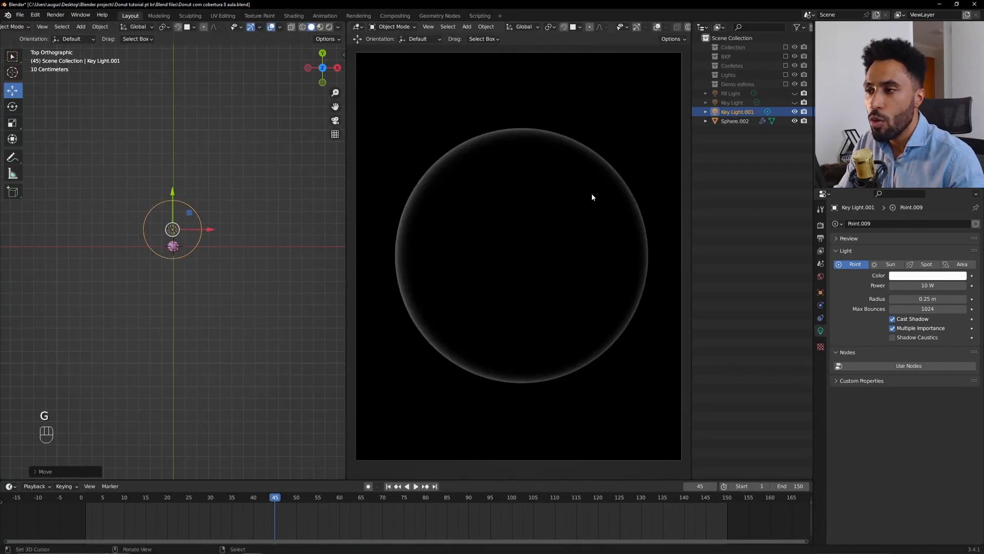
drag(173, 191, 177, 179)
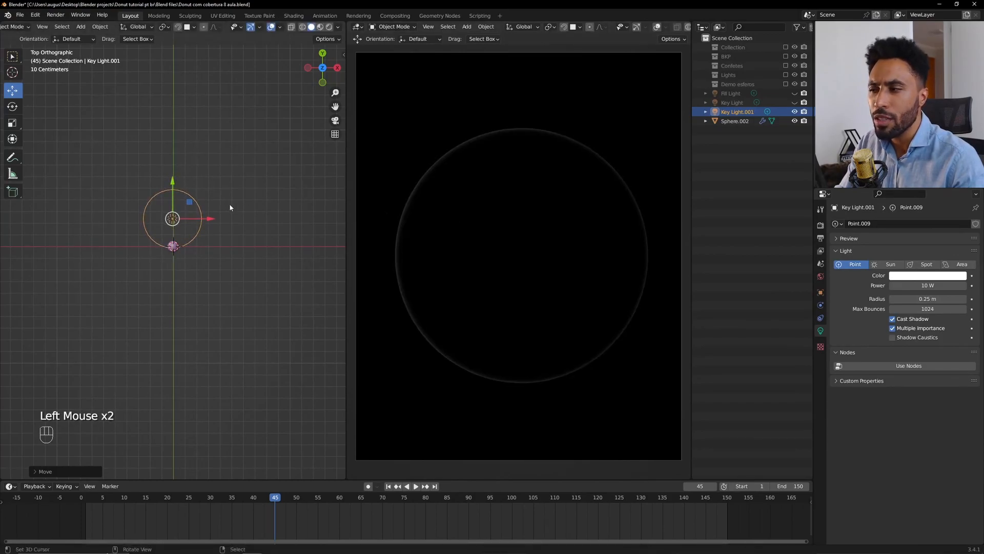
- In front view, shift the rear light slightly down and right to light the sphere's lower-right rim
key(KP_1)
drag(171, 221, 171, 231)
drag(207, 266, 182, 247)
key(g)
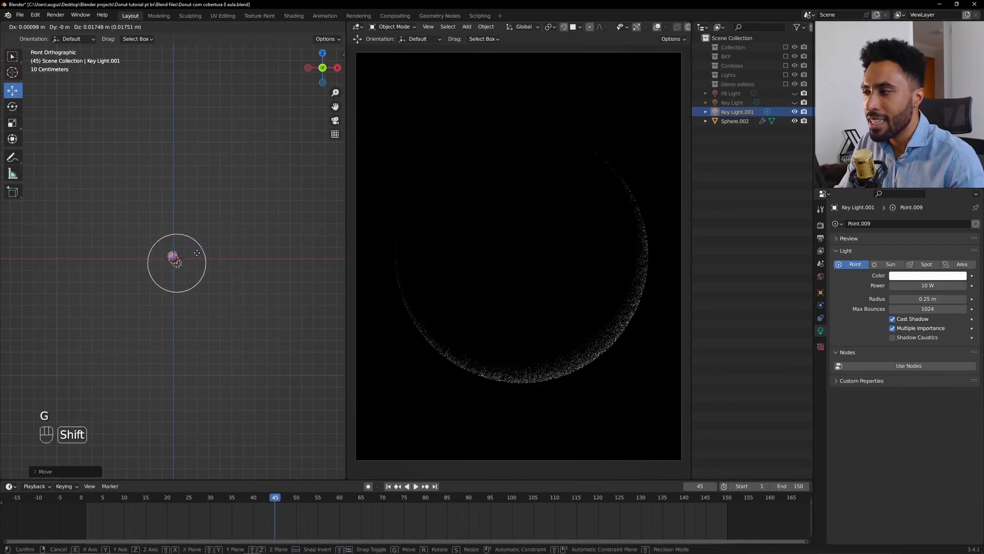
click(197, 253)
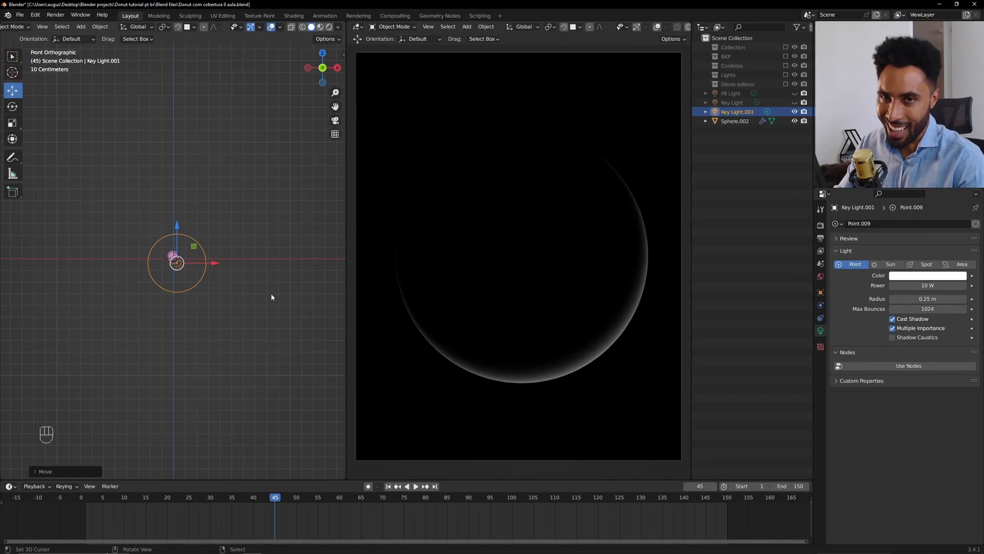
- Rename the light behind the sphere as Rim Light
key(F2)
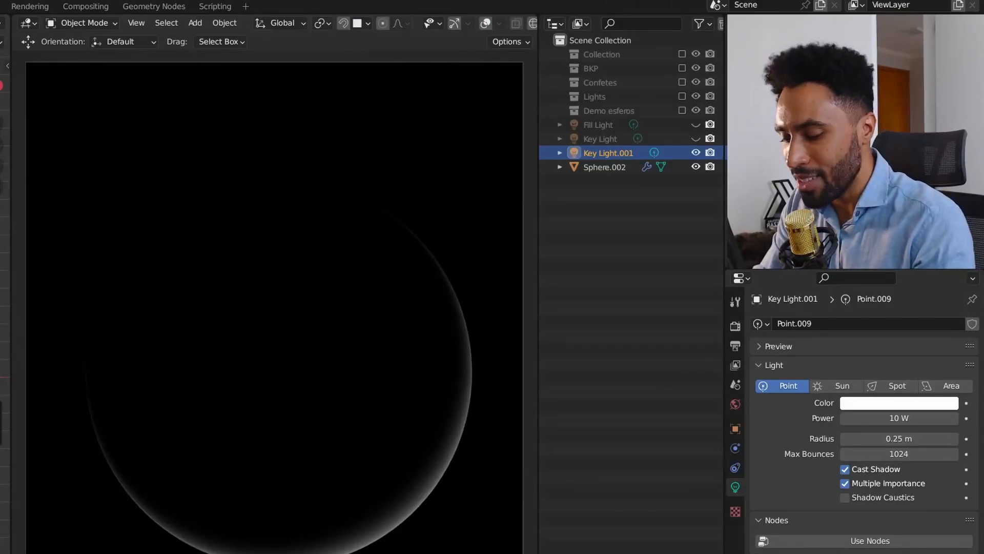
text(Rim Light)
key(Return)
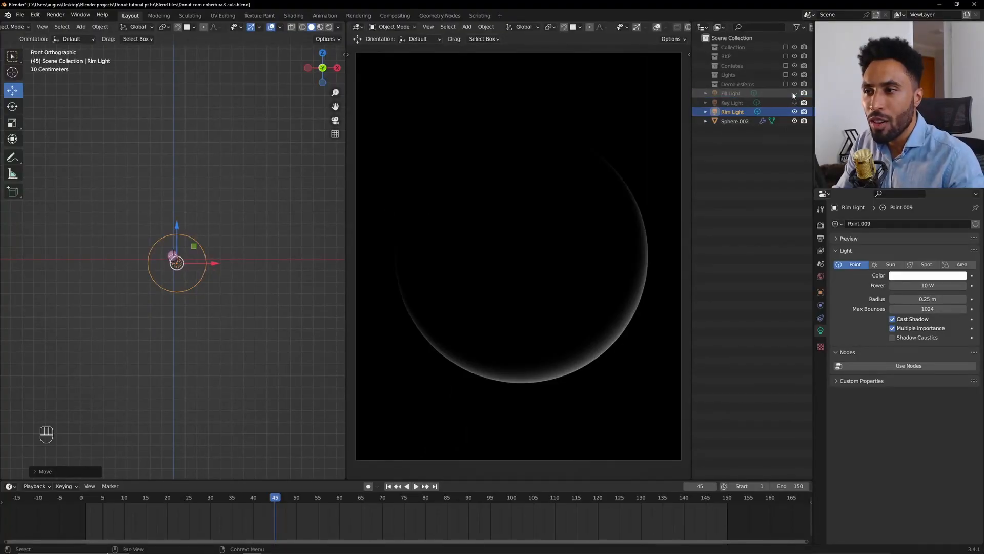
- Show the Fill Light and the Key Light again alongside the Rim Light
click(695, 125)
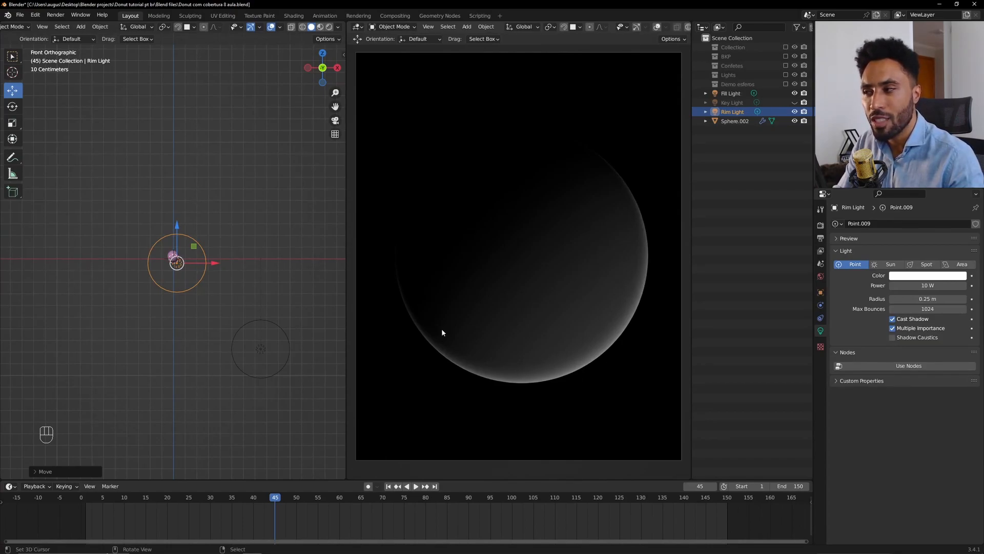
click(795, 102)
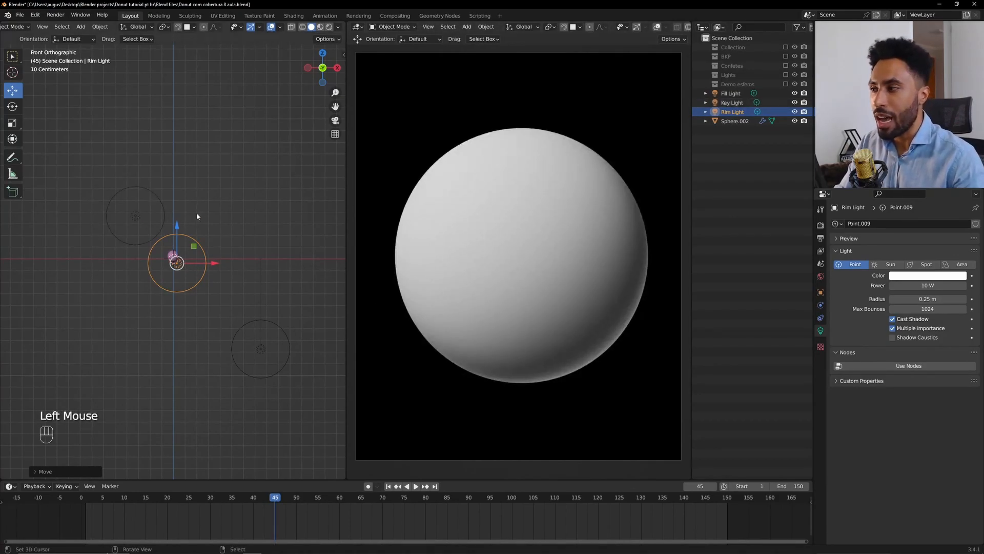
- Move the Rim Light slightly farther behind the sphere in top view and examine the rendered lower-right edge
key(KP_7)
drag(180, 183, 180, 176)
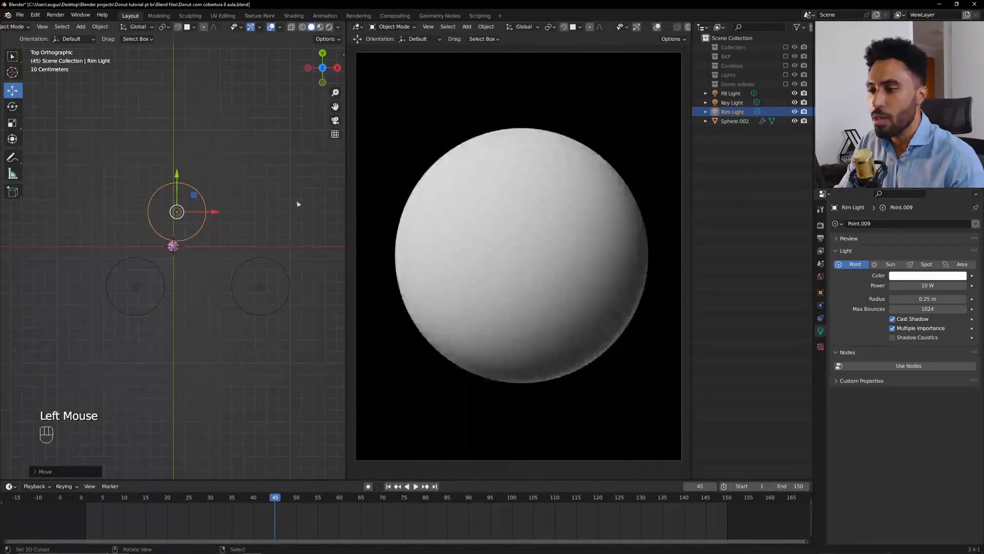
scroll(636, 290, up, 3)
shift+middle_drag(637, 293, 501, 222)
scroll(617, 246, up, 1)
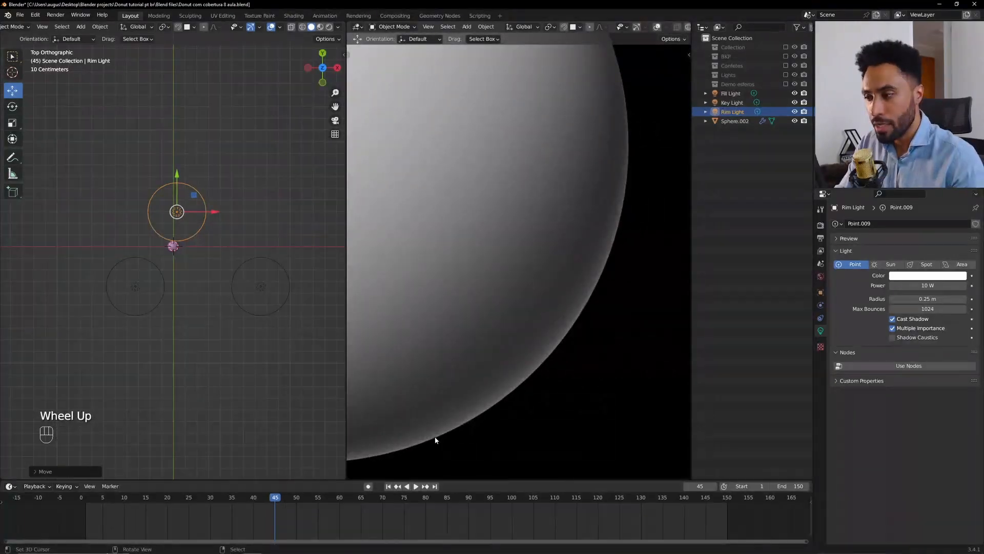
- Hide the test sphere and bring back the collection containing the donut under the three lights
scroll(591, 275, down, 4)
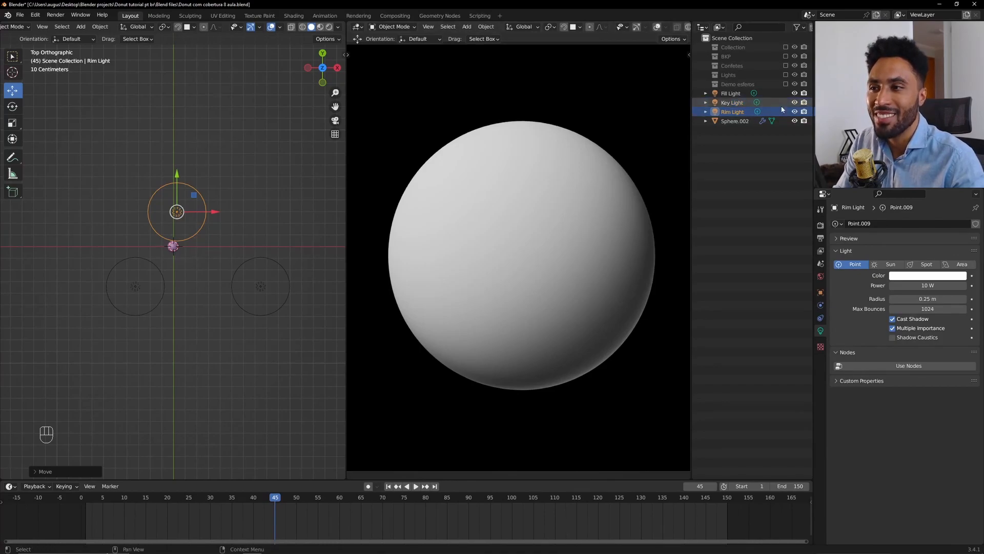
click(795, 121)
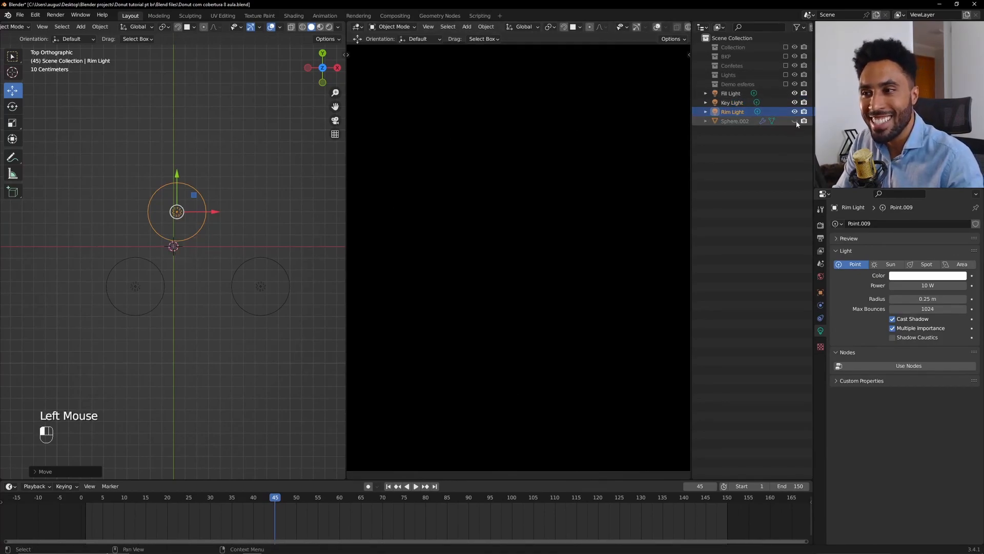
click(786, 47)
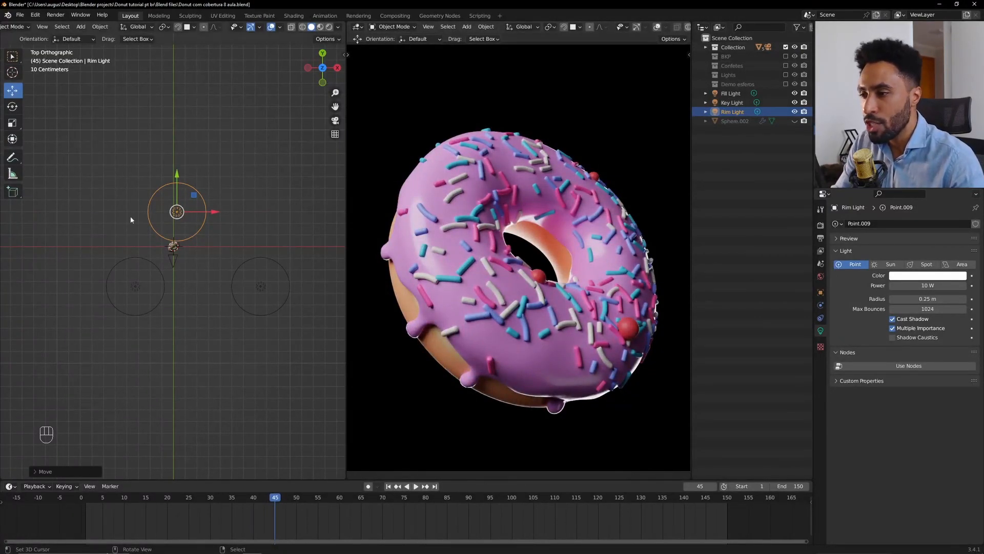
- In camera view, nudge the Rim Light about 2 cm left and 3 cm up behind the donut
key(KP_0)
key(g)
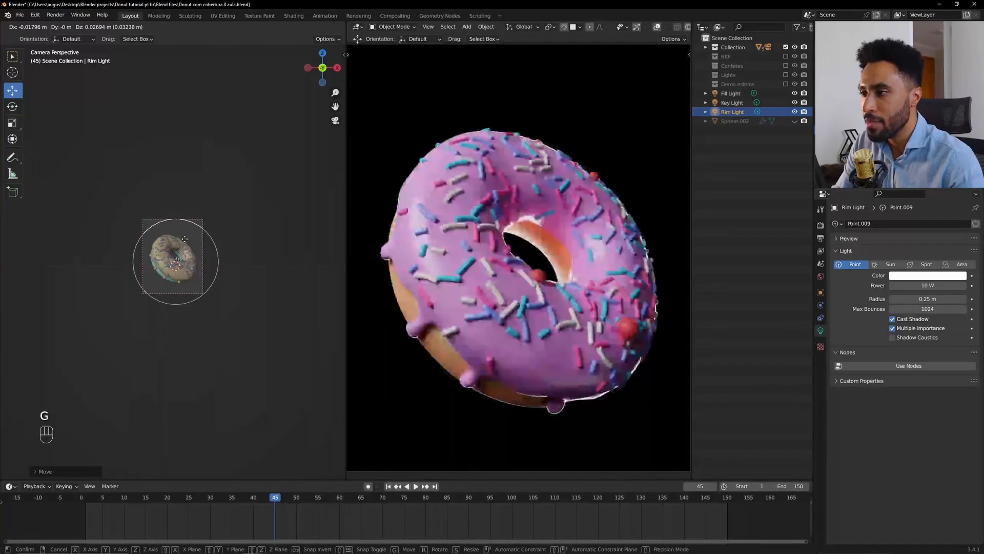
click(185, 238)
scroll(218, 241, down, 2)
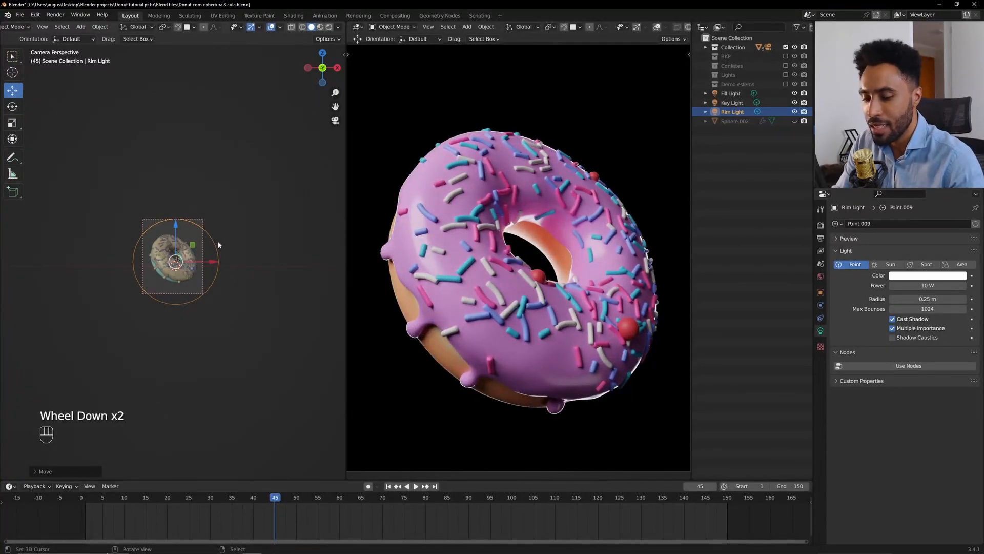
- Select the Fill Light and reposition it in front view, below and to the right of the donut
key(KP_0)
right_click(262, 287)
key(KP_0)
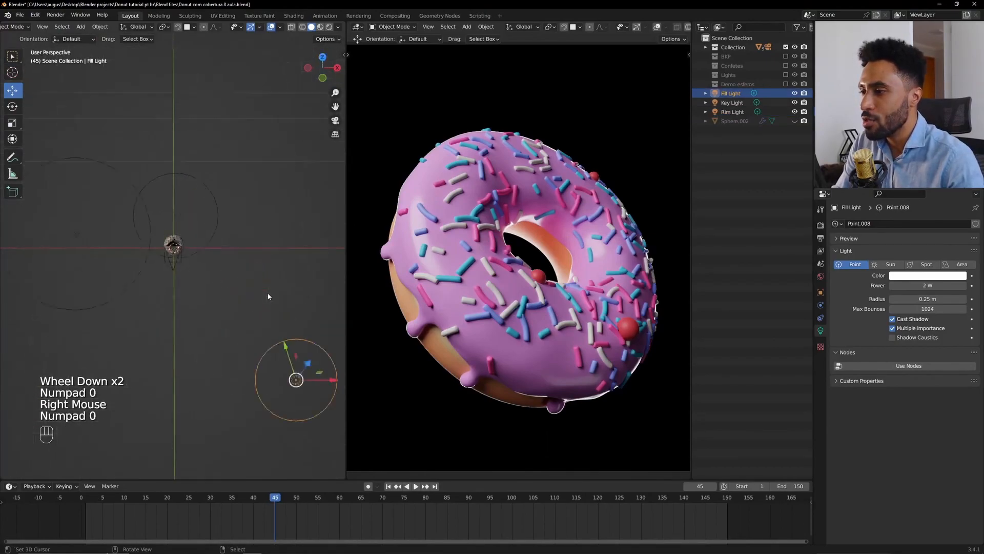
scroll(222, 304, down, 1)
middle_drag(222, 305, 226, 287)
scroll(226, 287, down, 2)
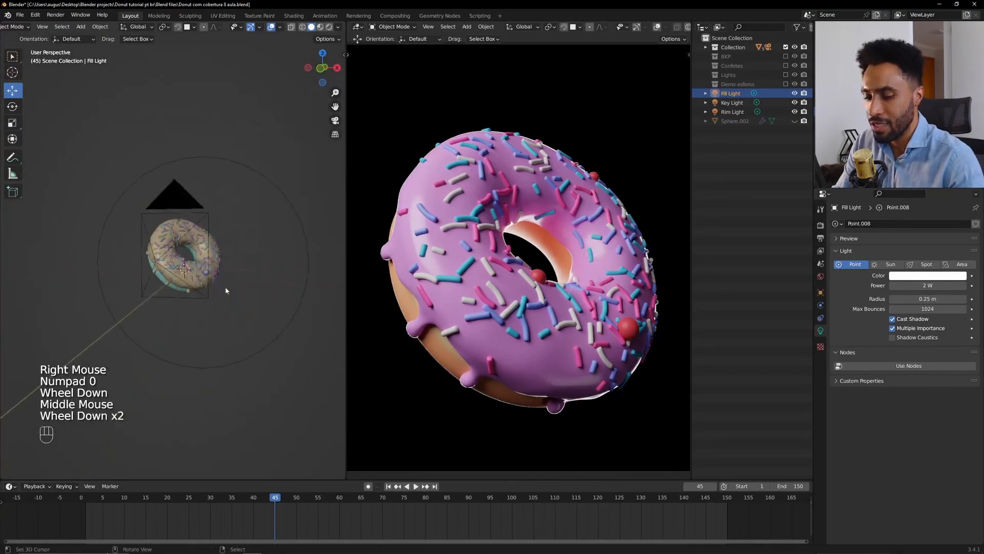
key(KP_1)
scroll(226, 287, down, 2)
key(g)
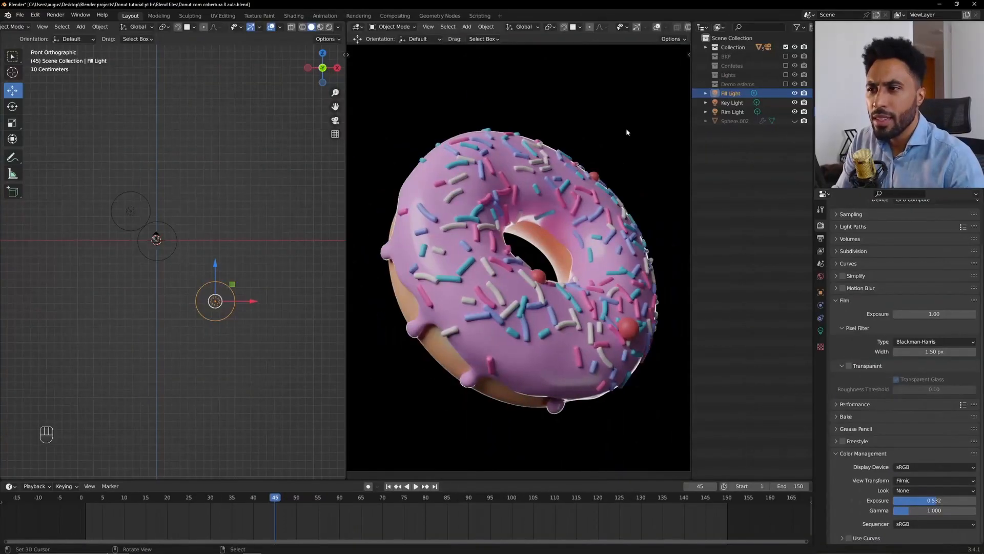
- Swap the donut for the test sphere and back to compare the three-point lighting on both
click(786, 47)
click(795, 121)
click(794, 121)
click(786, 47)
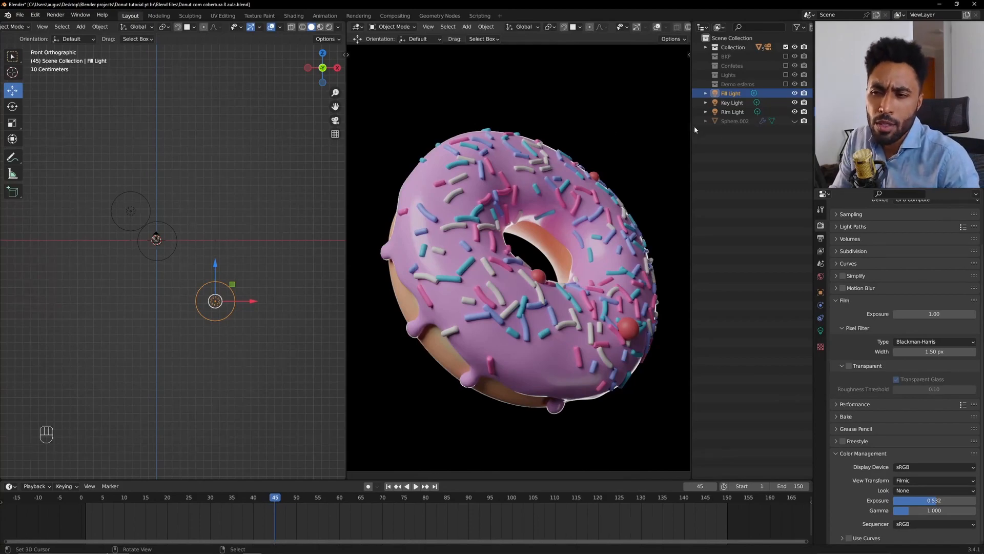
- Collapse the other render settings, keep Color Management expanded, and look over its Display Device options
click(820, 227)
click(820, 227)
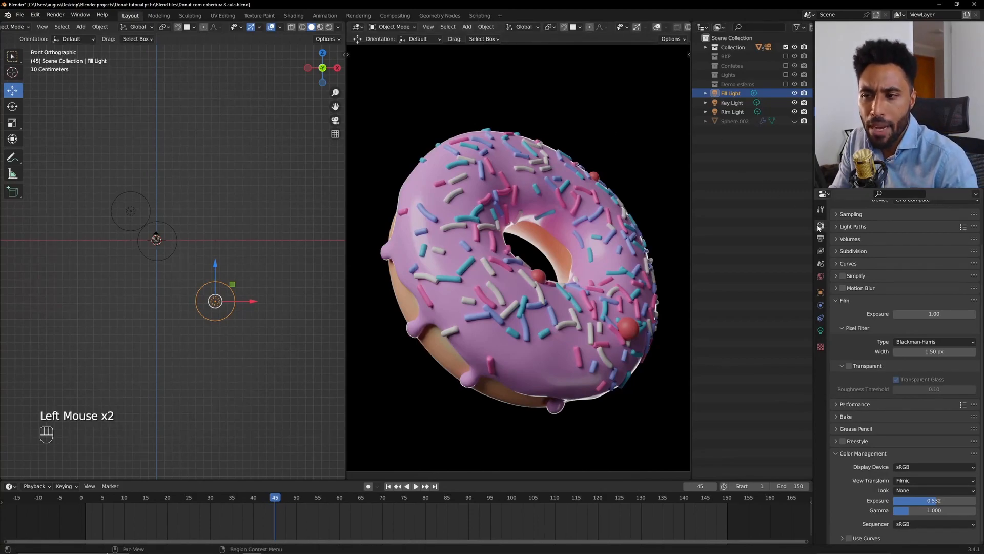
click(860, 300)
drag(859, 345, 850, 414)
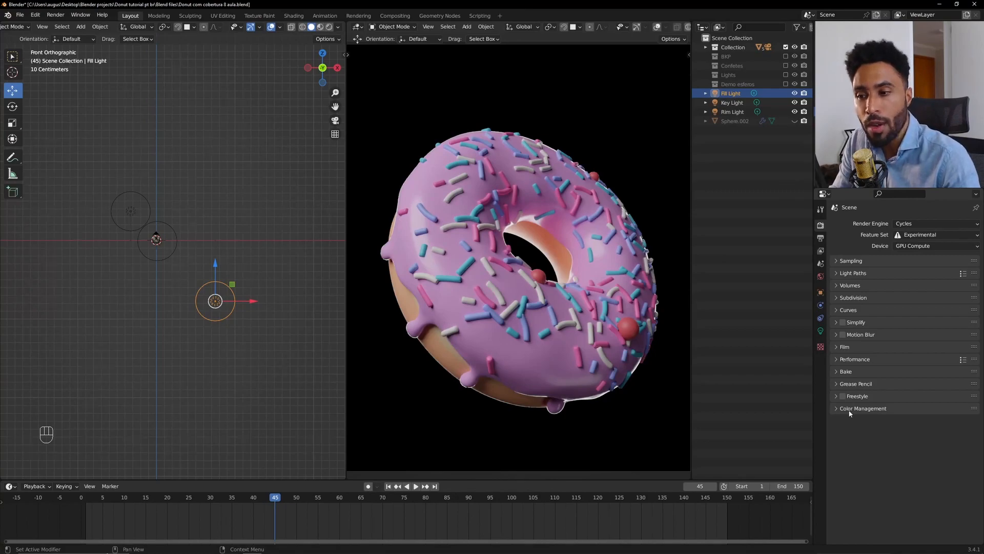
click(850, 408)
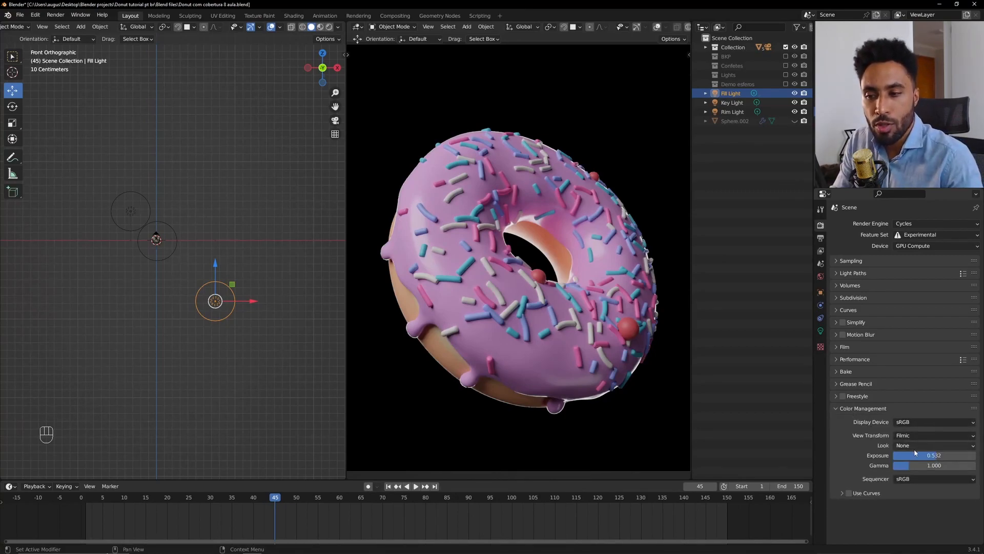
click(922, 422)
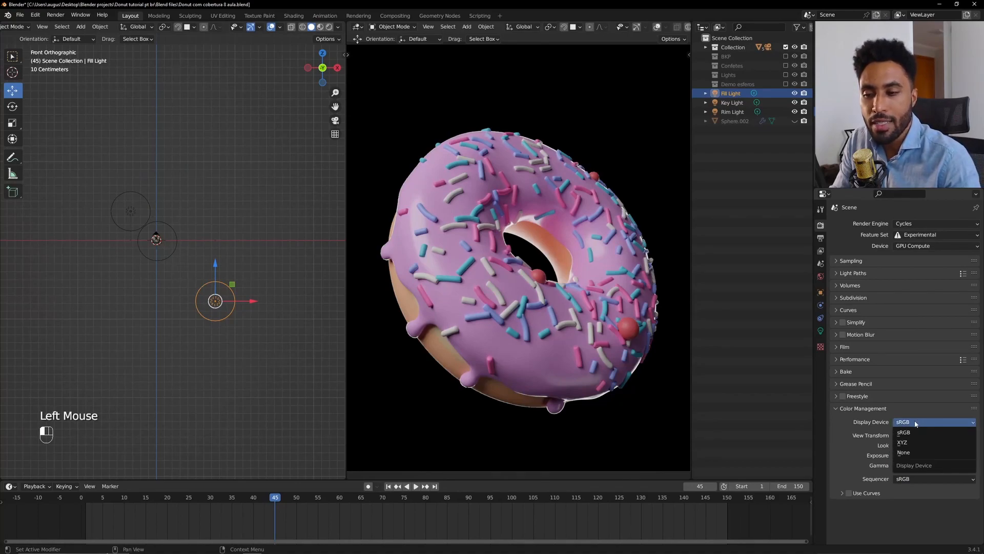
click(916, 422)
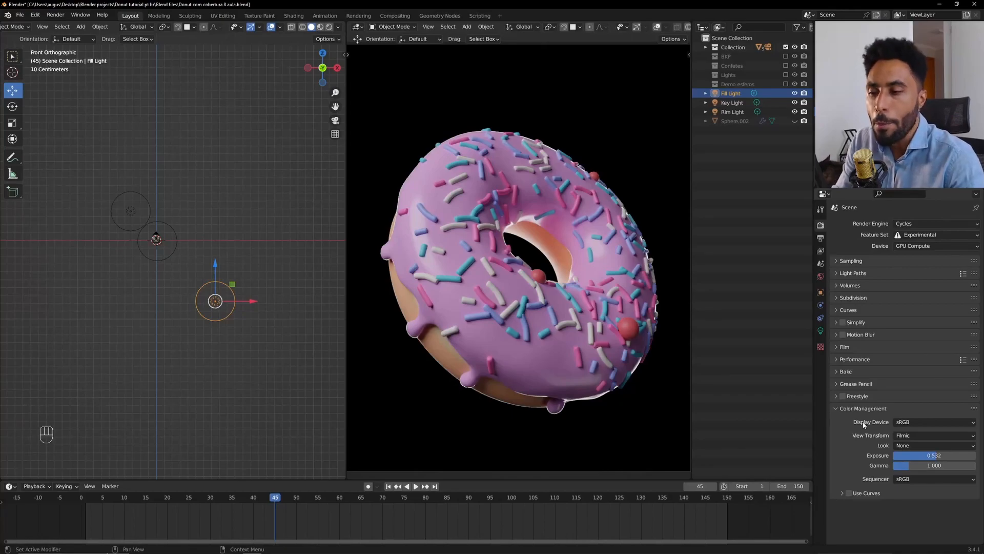
- Try the Standard view transform on the rendered donut, return to Filmic, and look over the transform options
click(914, 436)
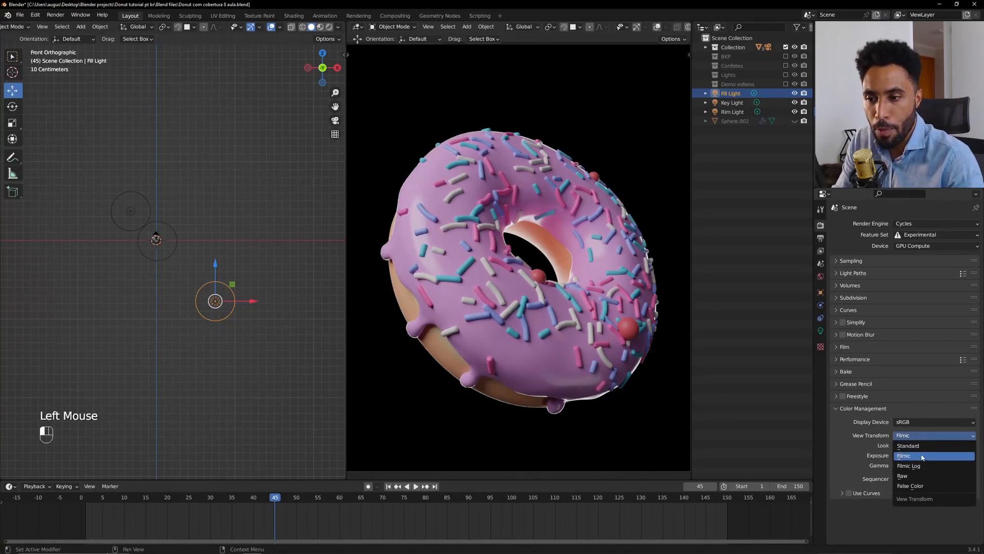
click(921, 446)
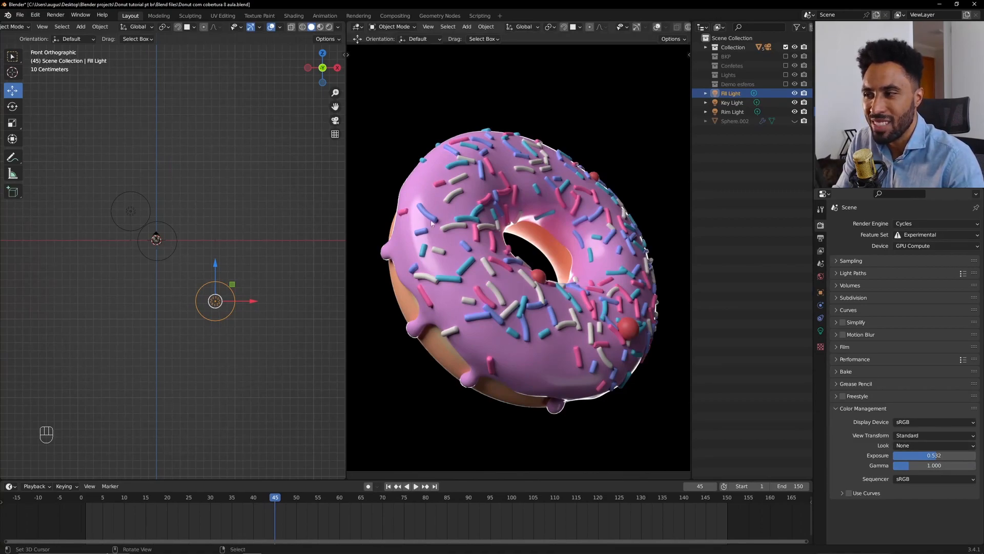
click(917, 436)
click(914, 456)
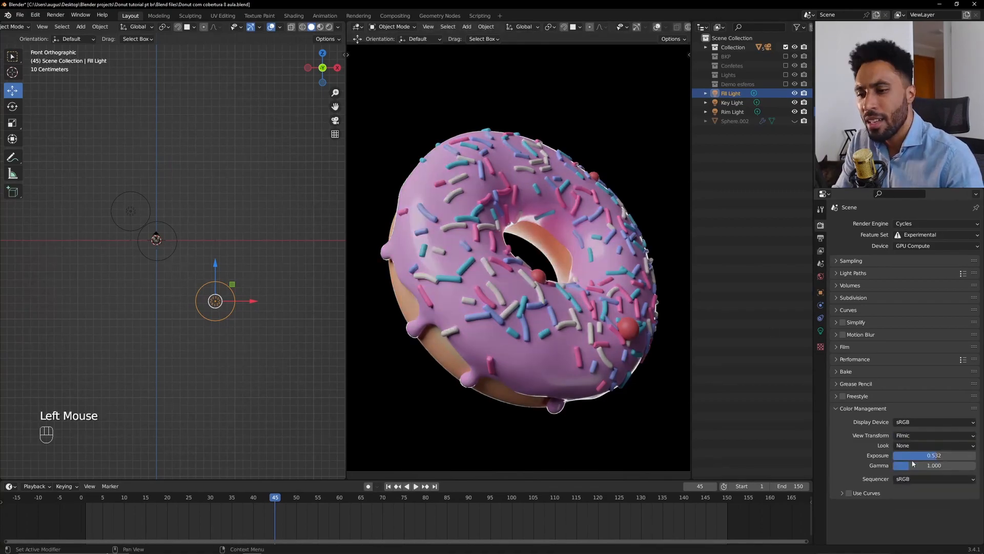
click(906, 437)
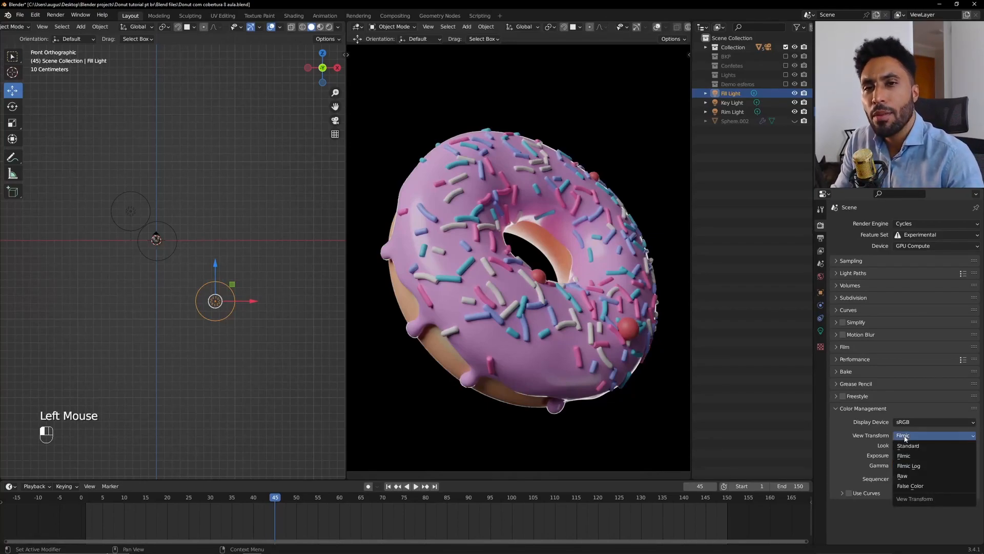
click(906, 438)
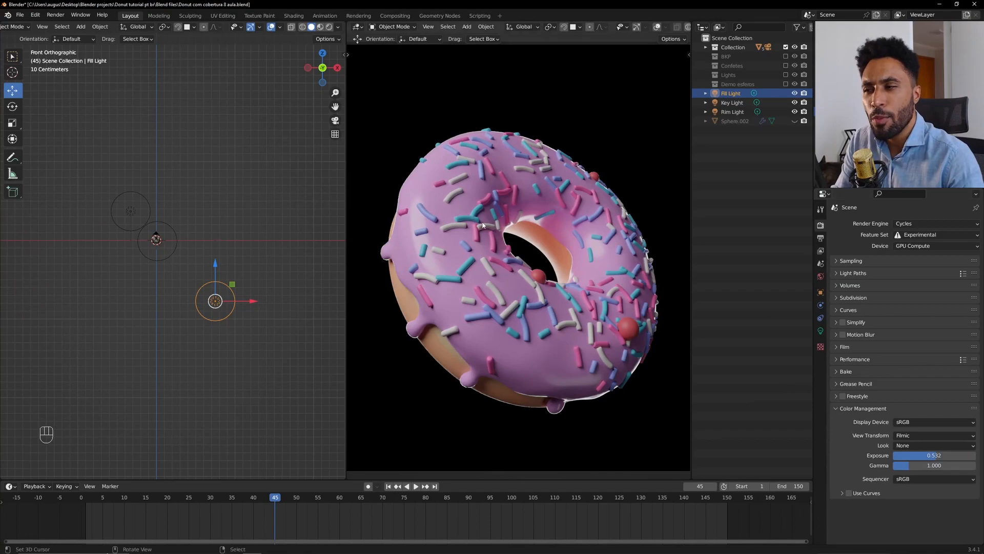
- Set the view transform to False Color and raise the exposure to 6.312 to inspect overexposed areas
click(926, 439)
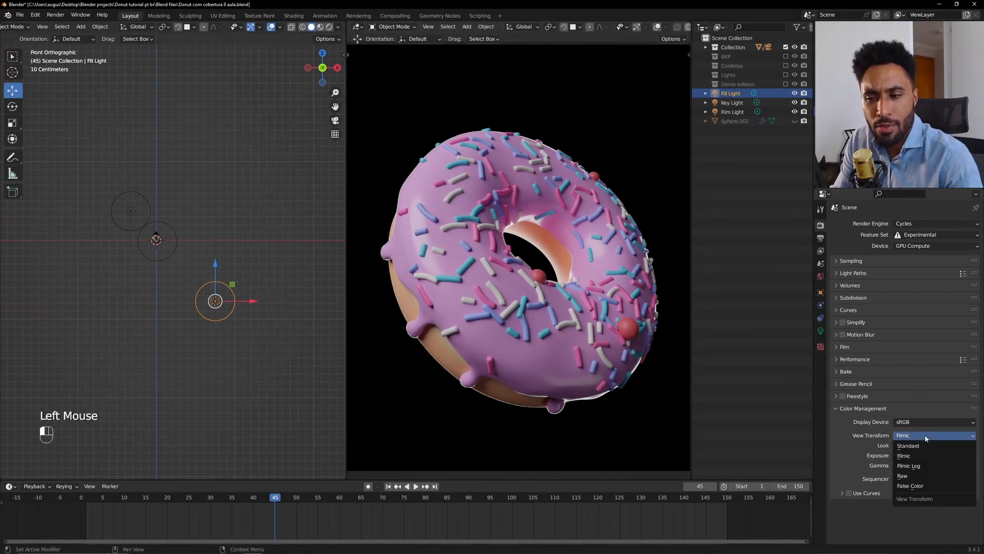
click(911, 485)
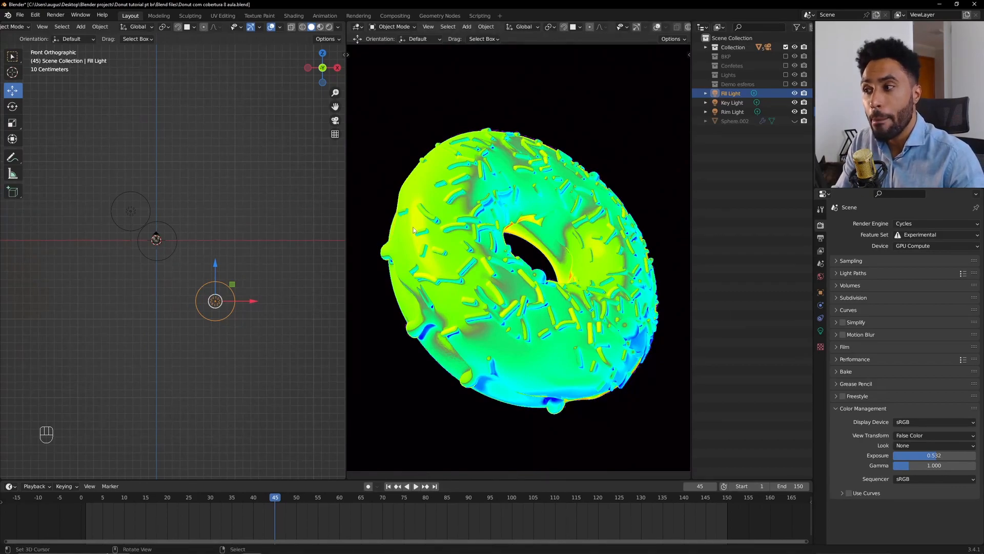
drag(934, 455, 961, 458)
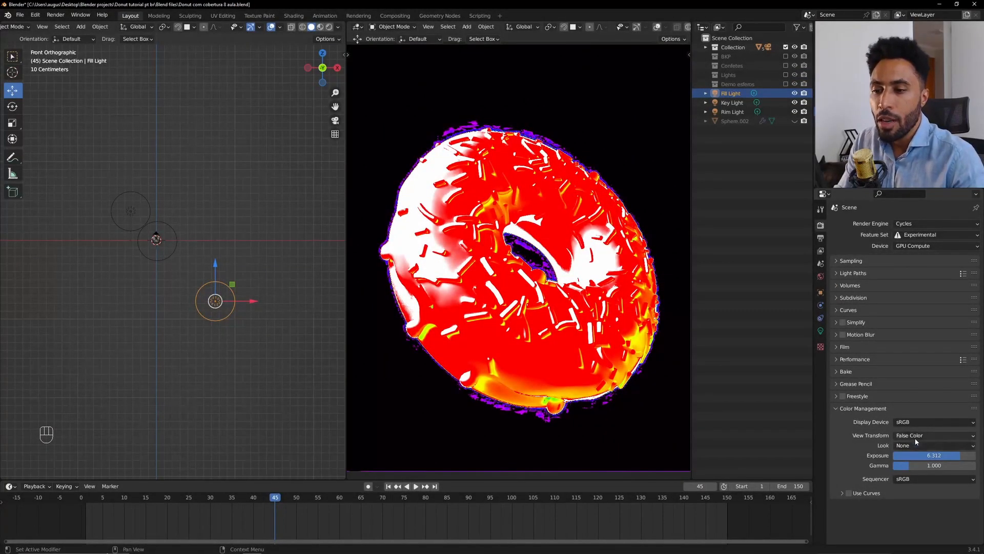
- Switch the view transform back to Filmic and raise the exposure to its maximum of 10
click(916, 437)
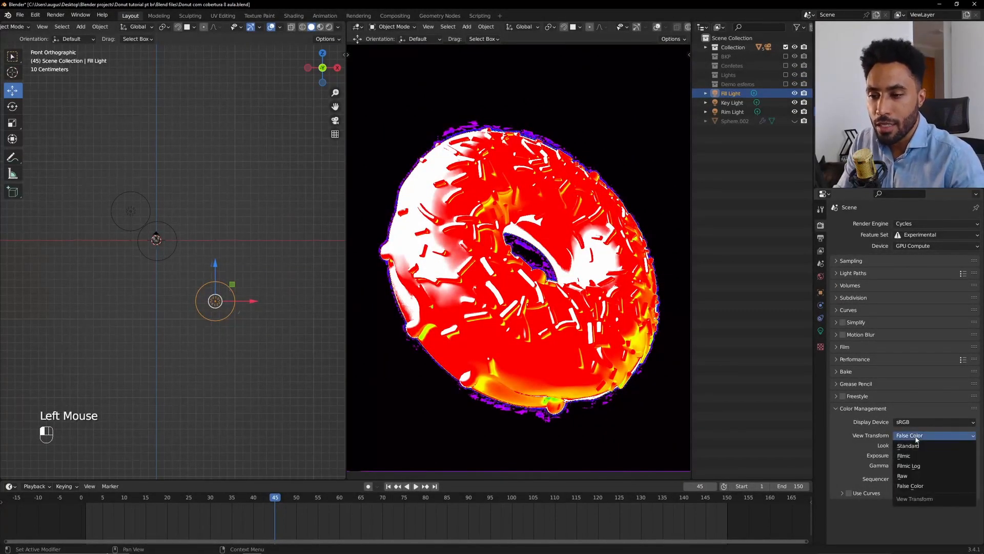
click(911, 456)
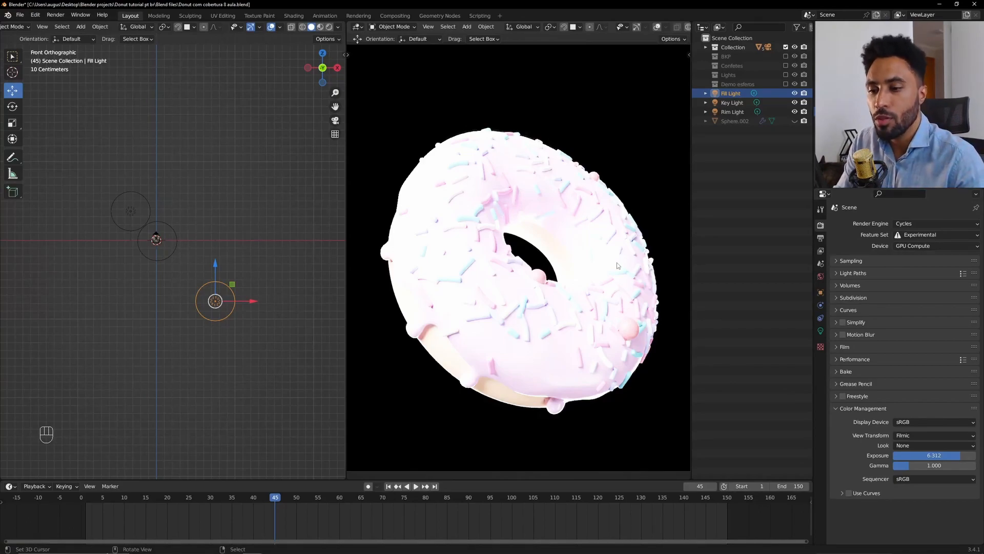
drag(952, 456, 976, 456)
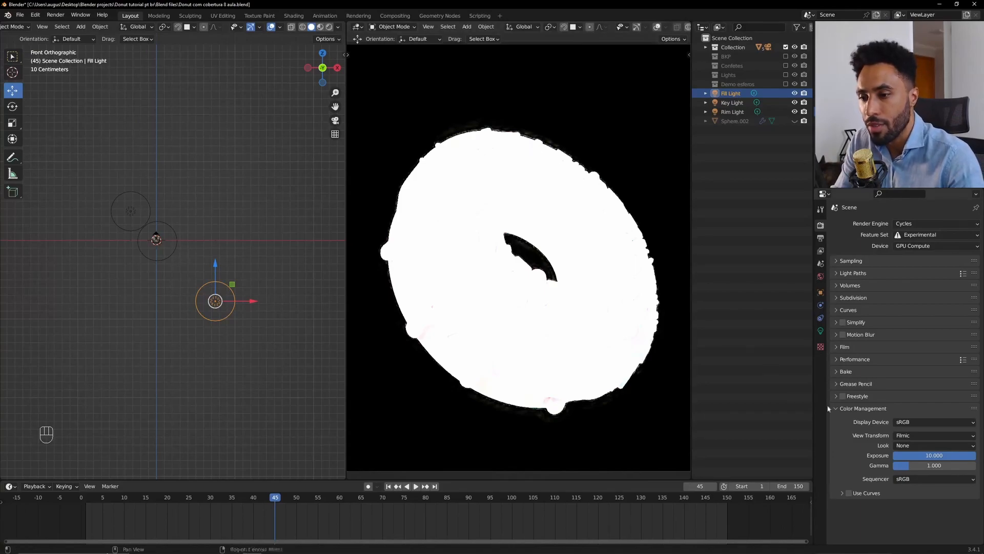
- Set the view transform to False Color and lower the exposure to -10 to inspect underexposed areas
click(938, 446)
click(945, 436)
click(911, 486)
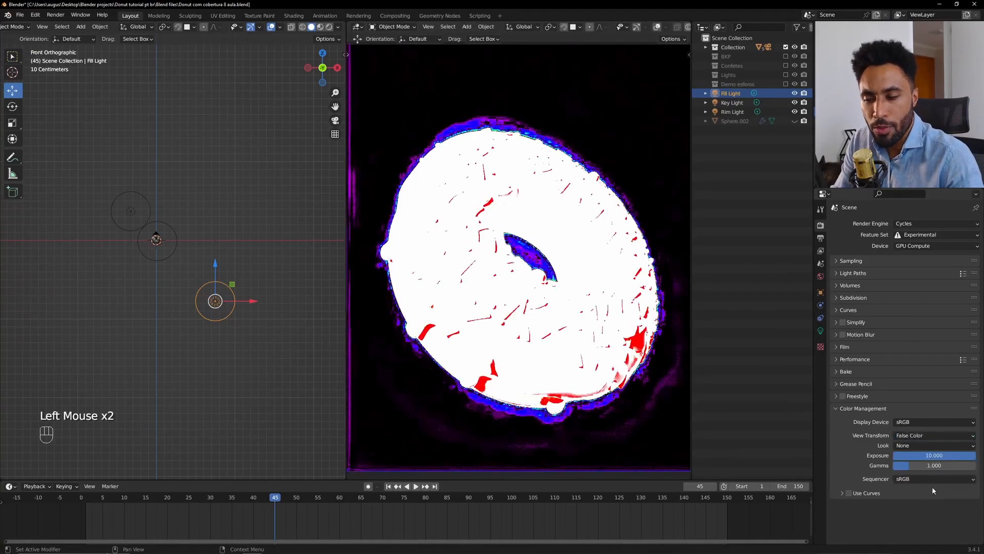
drag(953, 456, 893, 456)
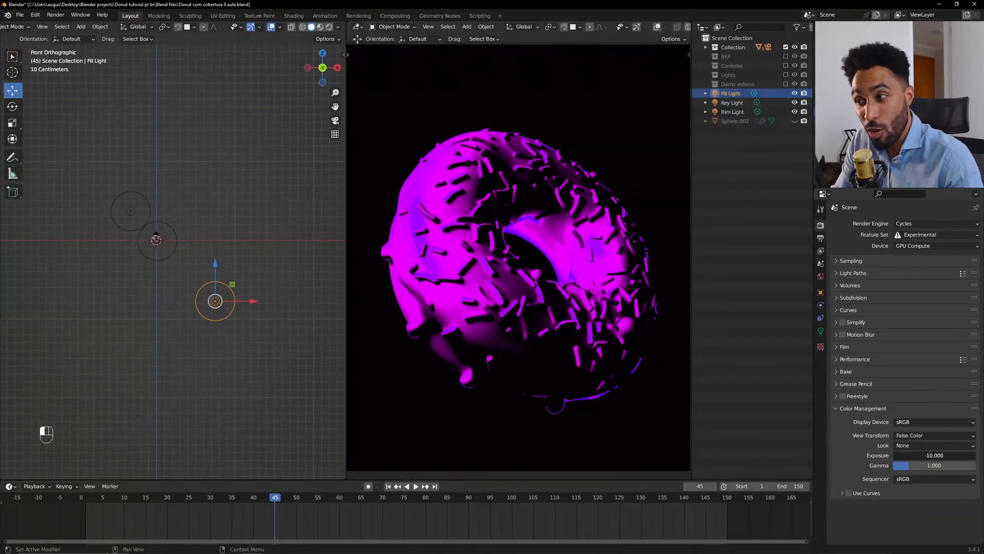
- Return the view transform to Filmic and reset the exposure to its default of 0
click(911, 435)
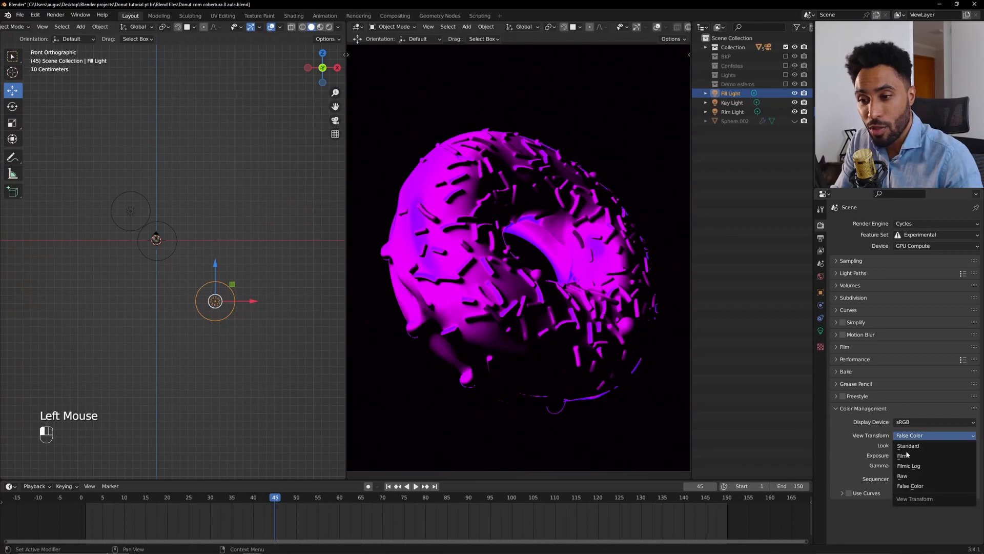
click(908, 459)
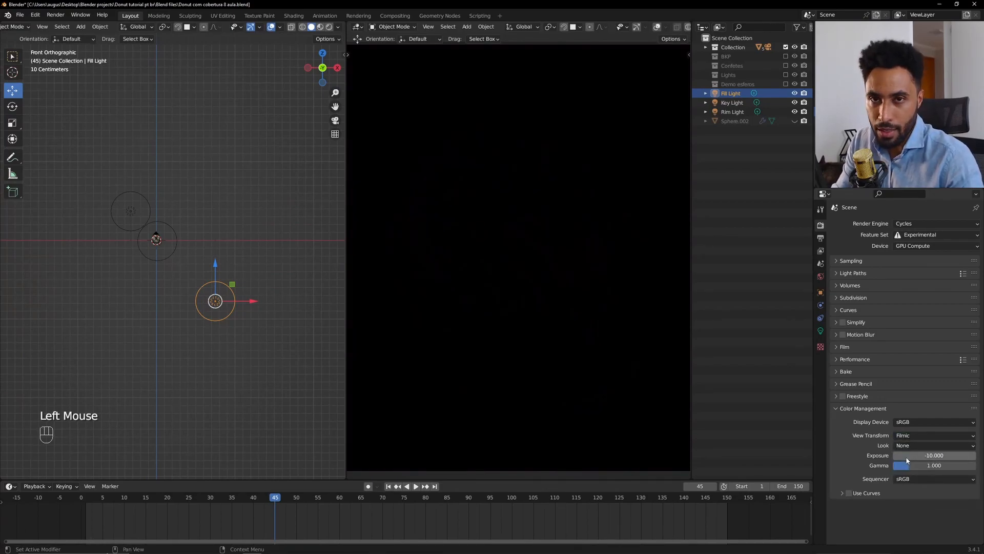
drag(908, 459, 938, 458)
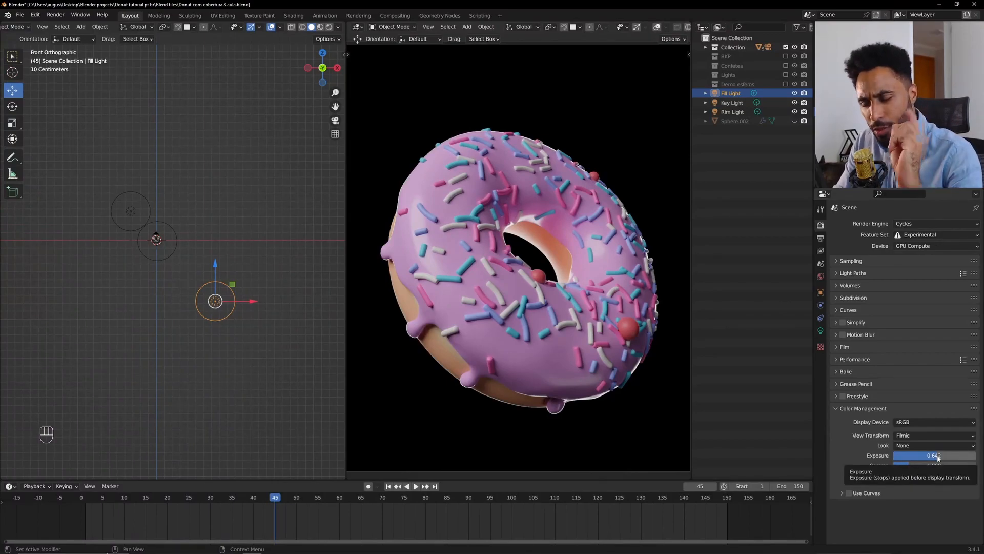
key(BackSpace)
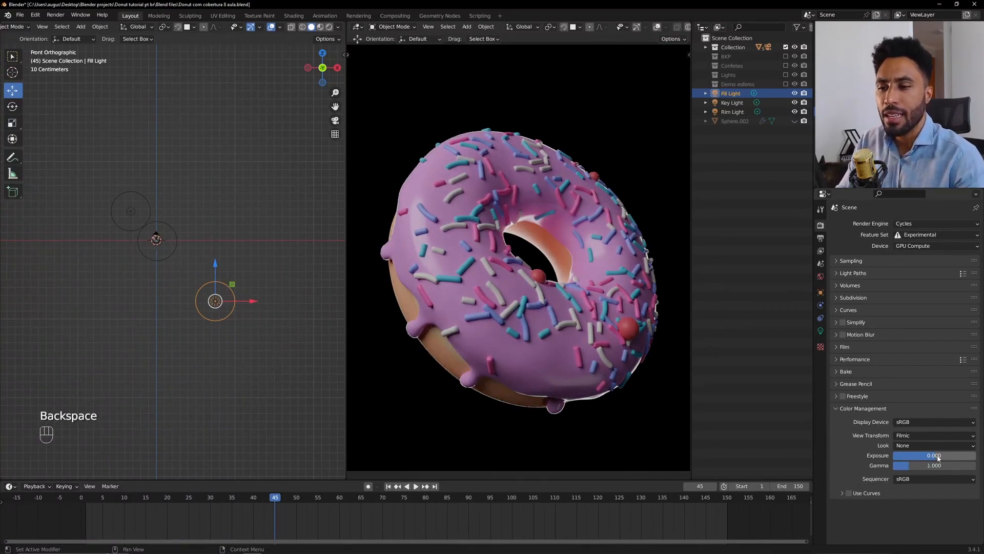
- Set the view transform to False Color, inspect the donut's bright side up close, and raise the exposure to 0.954
click(915, 436)
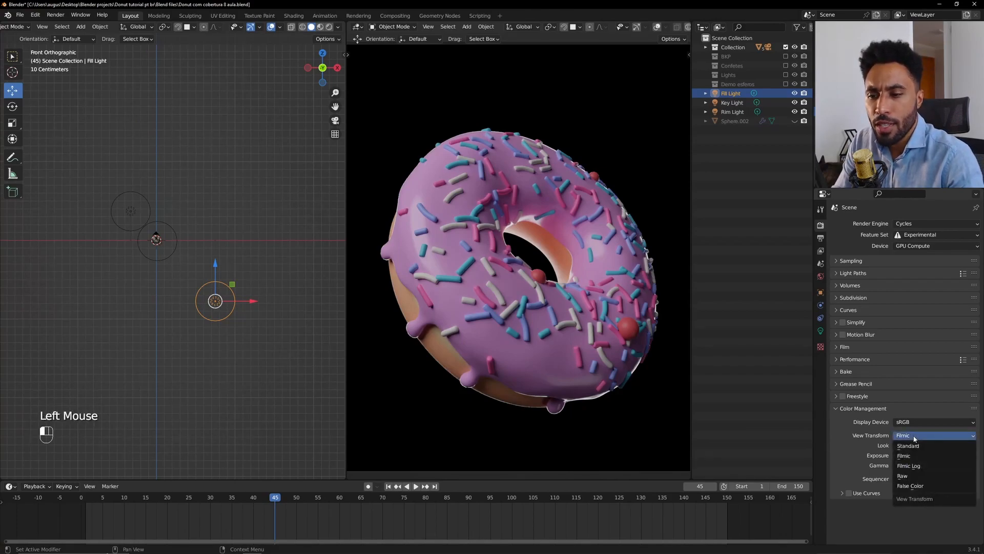
click(911, 485)
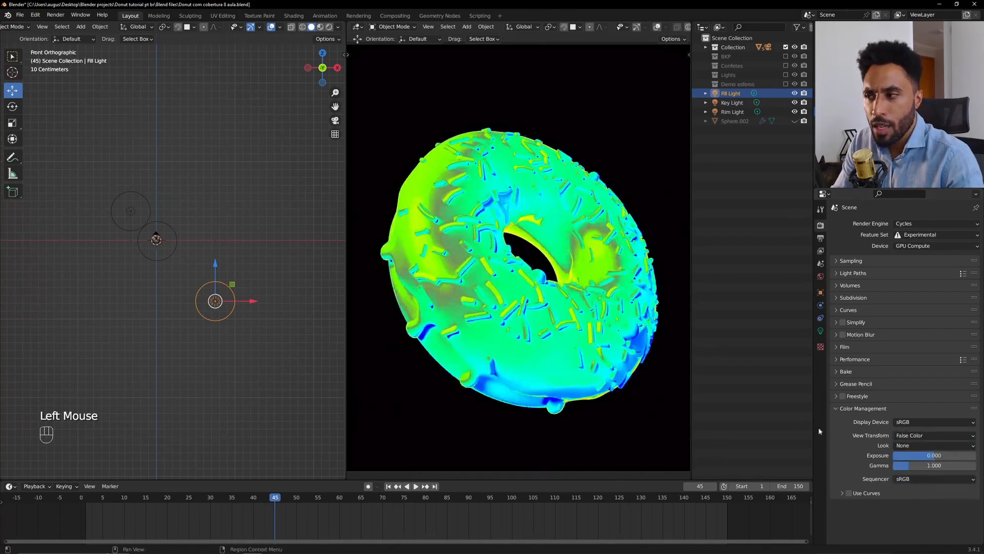
scroll(472, 252, up, 2)
shift+middle_drag(472, 252, 503, 176)
scroll(503, 176, up, 1)
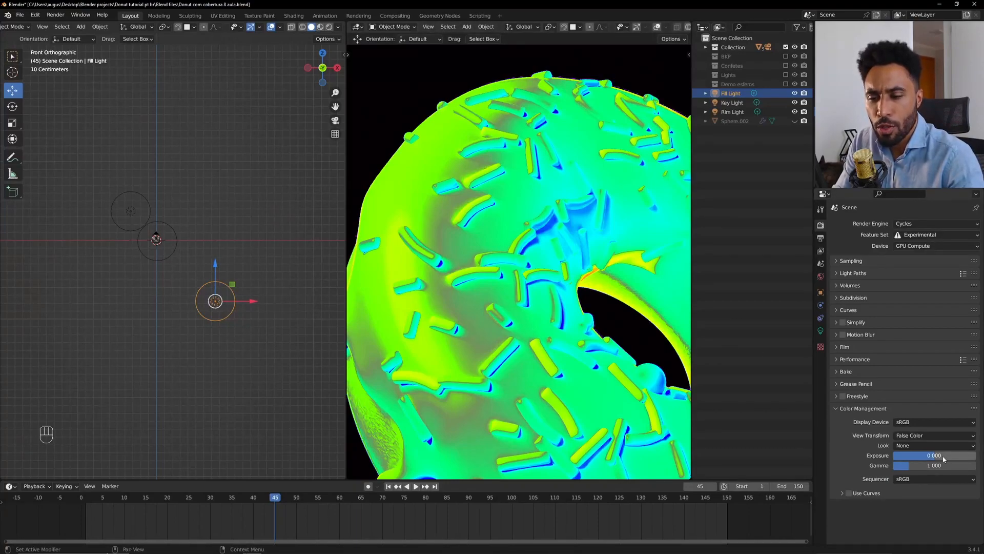
mouse_move(942, 457)
shift+mouse_down()
mouse_move(976, 457)
mouse_move(938, 456)
mouse_move(950, 455)
shift+mouse_up()
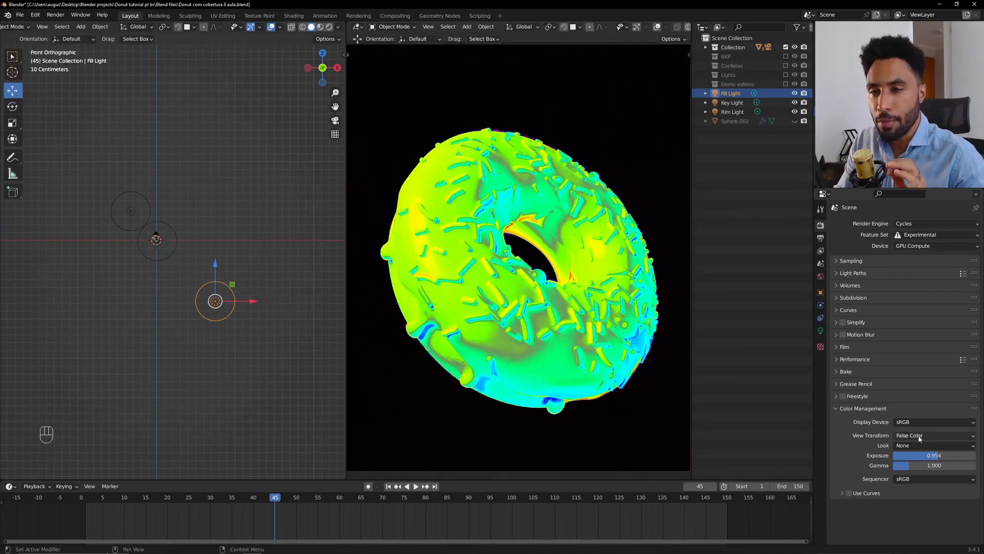
- Return the view transform to Filmic and set the exposure to 1
click(920, 437)
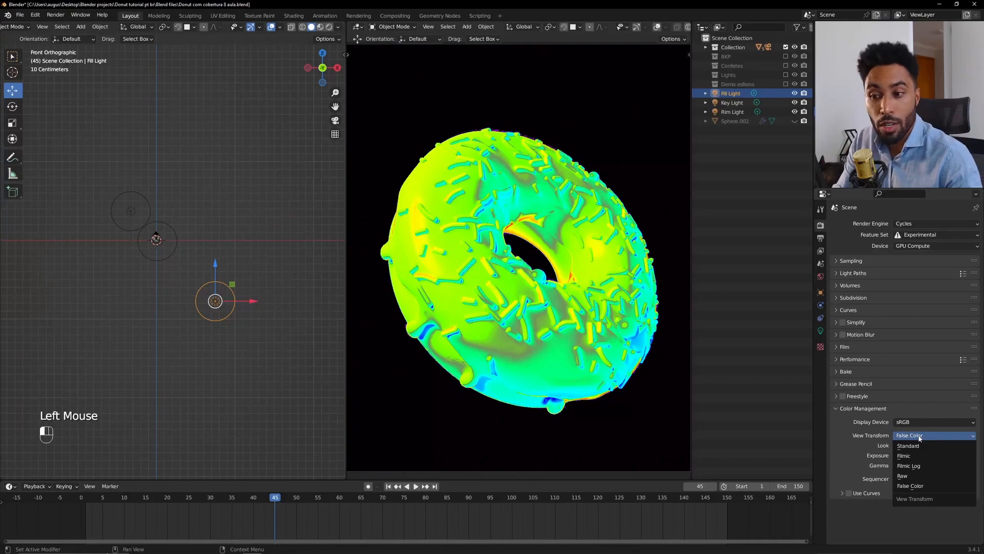
click(905, 456)
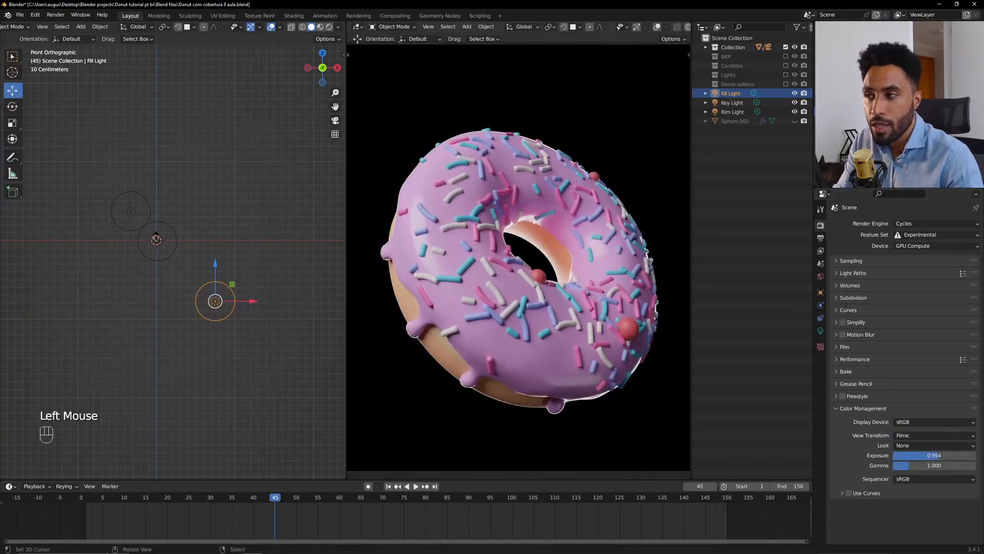
click(945, 456)
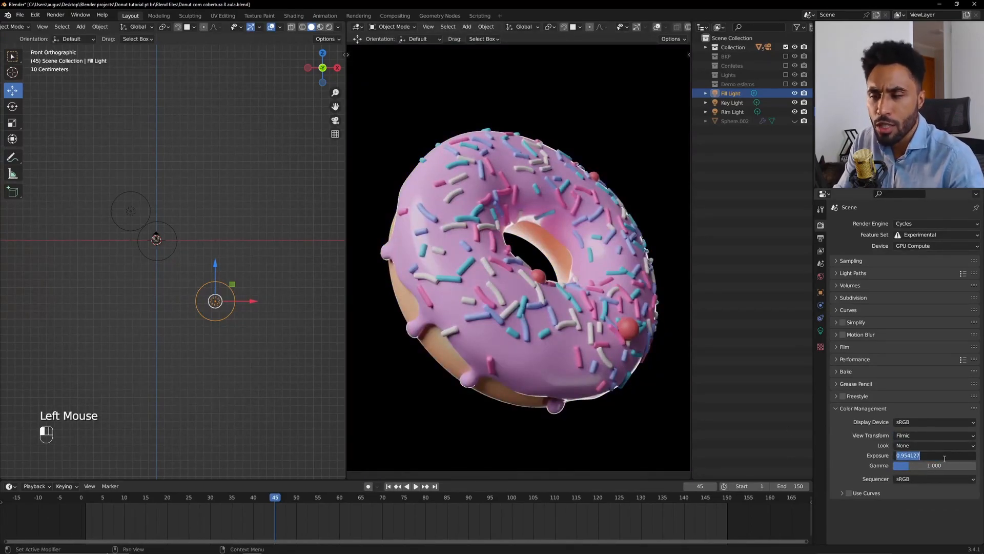
text(1)
key(Return)
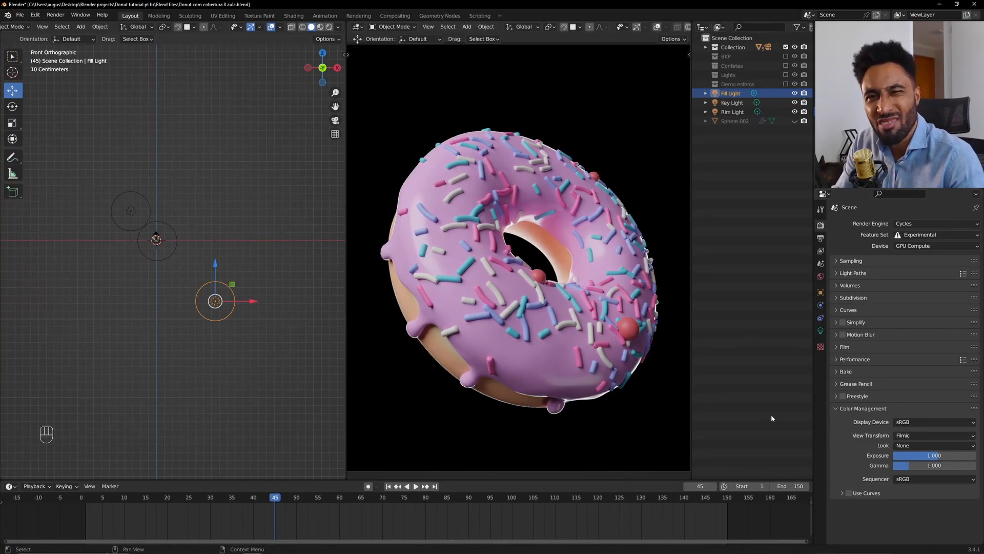
- Check the donut's exposure with the False Color view transform and switch back to Filmic
click(925, 436)
click(925, 436)
click(925, 485)
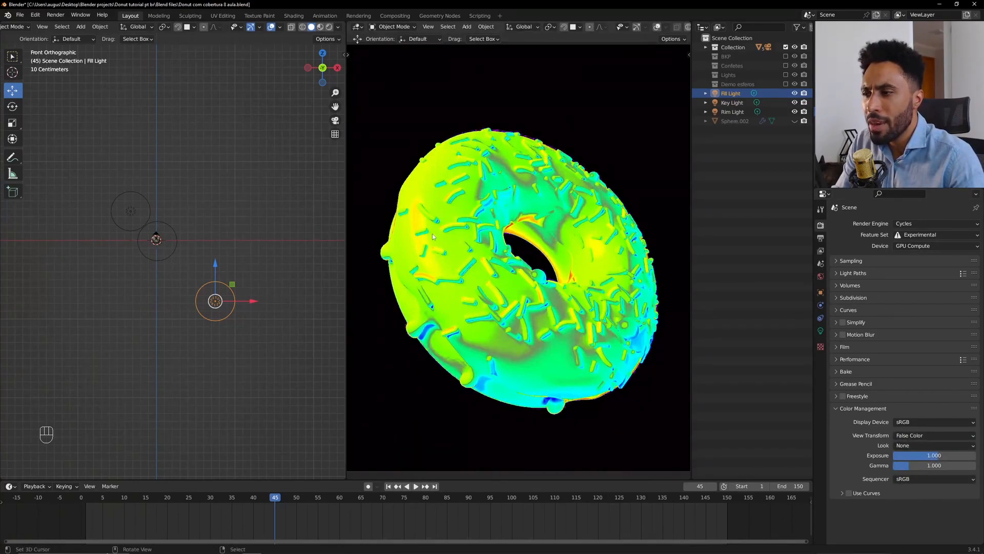
click(919, 435)
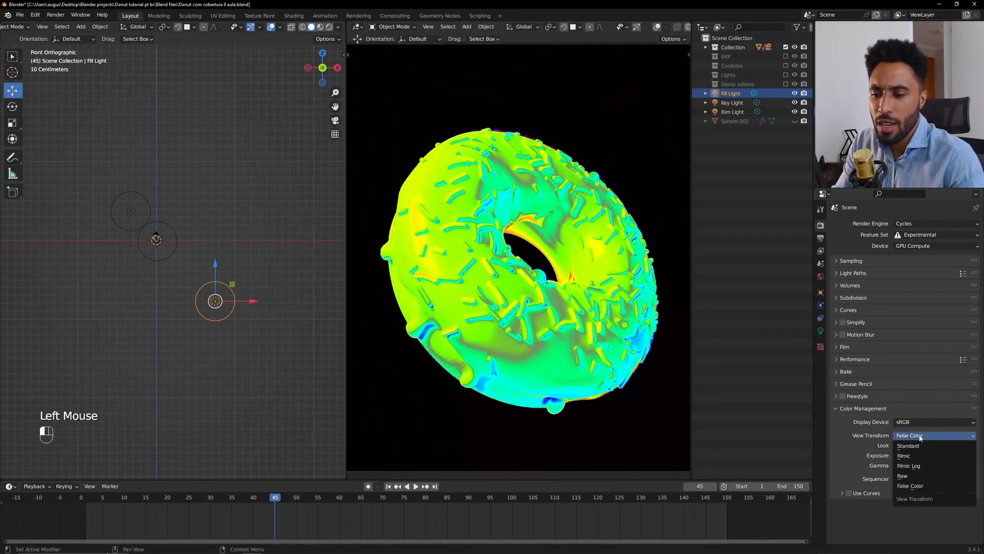
click(913, 452)
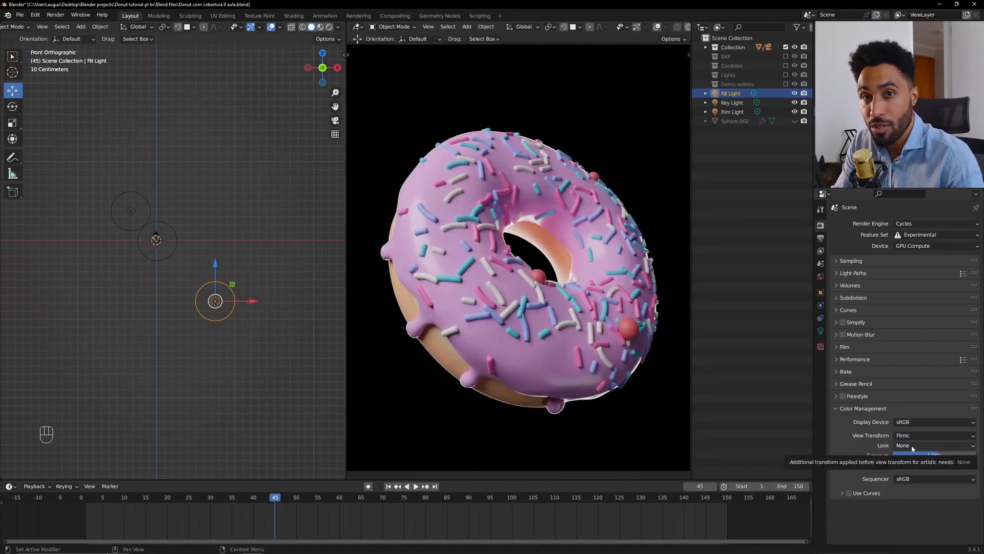
- Try the High Contrast and Very High Contrast looks, expand the color management curves, and settle on High Contrast
click(913, 446)
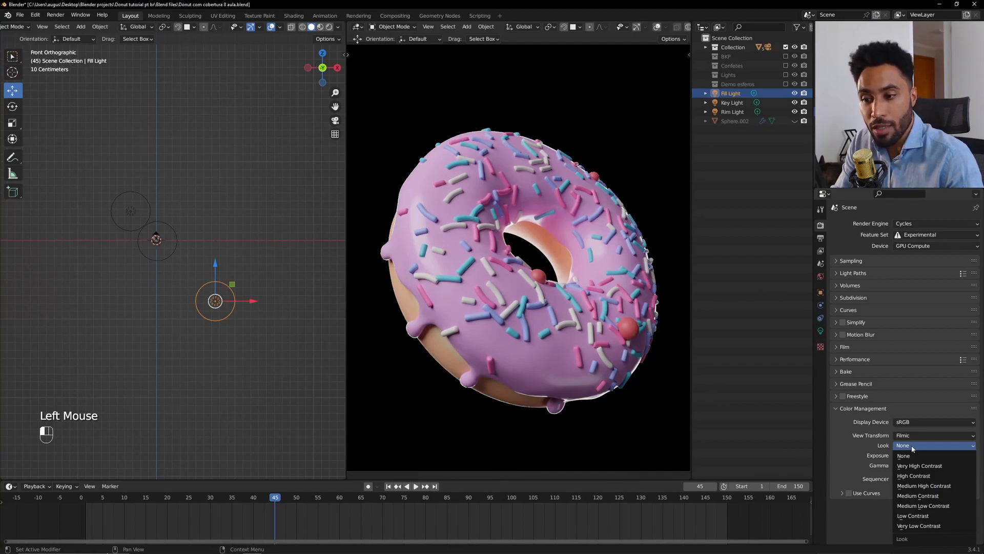
click(910, 477)
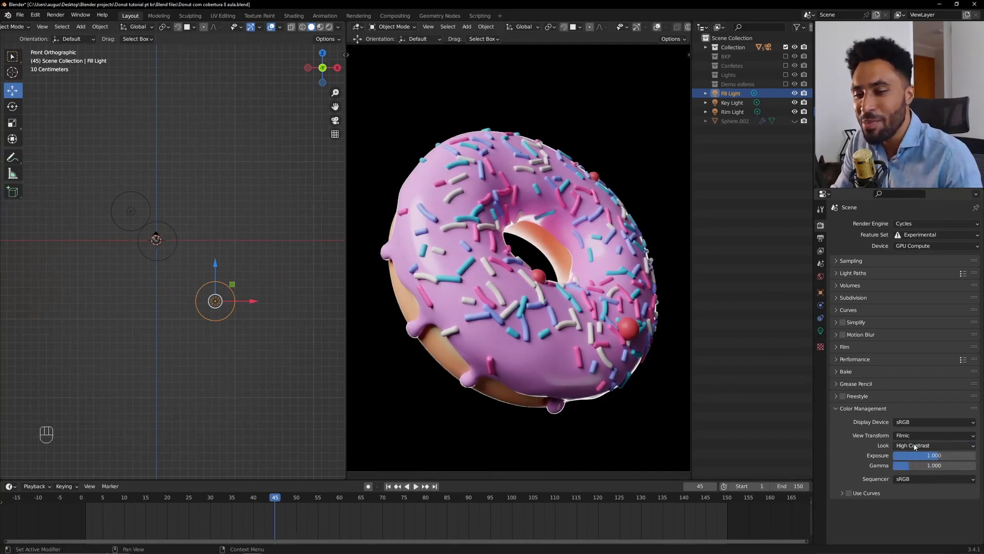
click(917, 445)
click(916, 466)
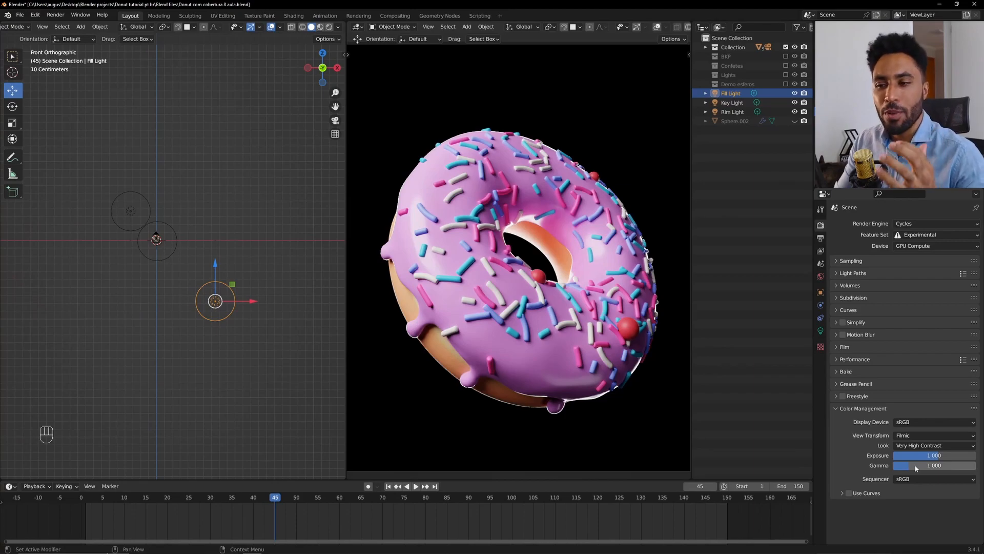
click(871, 493)
scroll(916, 462, down, 5)
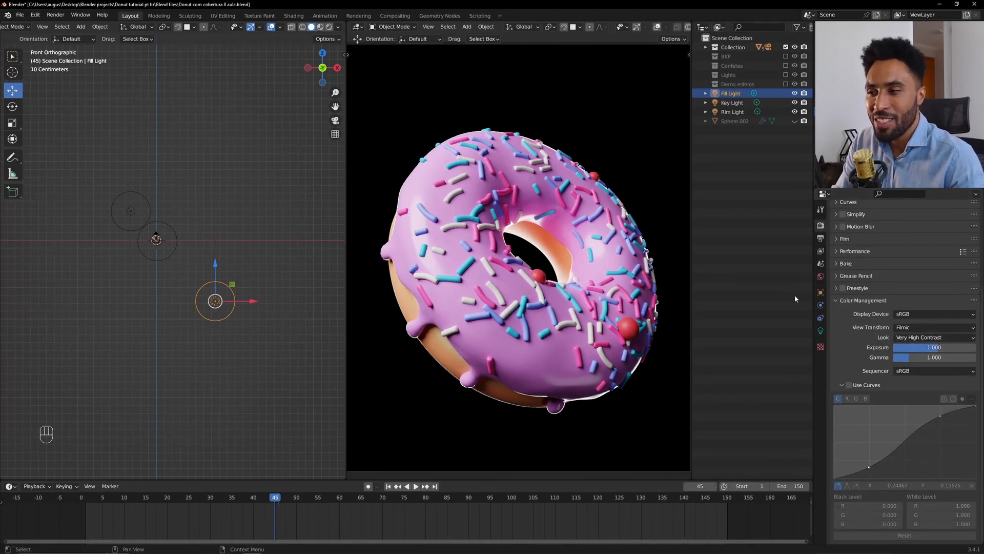
click(917, 338)
click(915, 367)
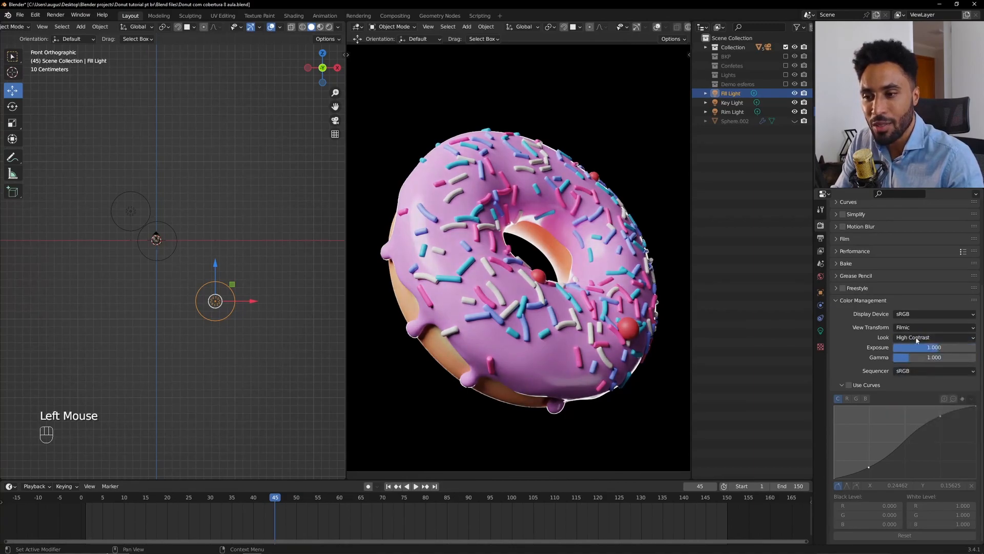
- Set the view transform to False Color and inspect the donut's bright side up close
click(915, 326)
click(914, 380)
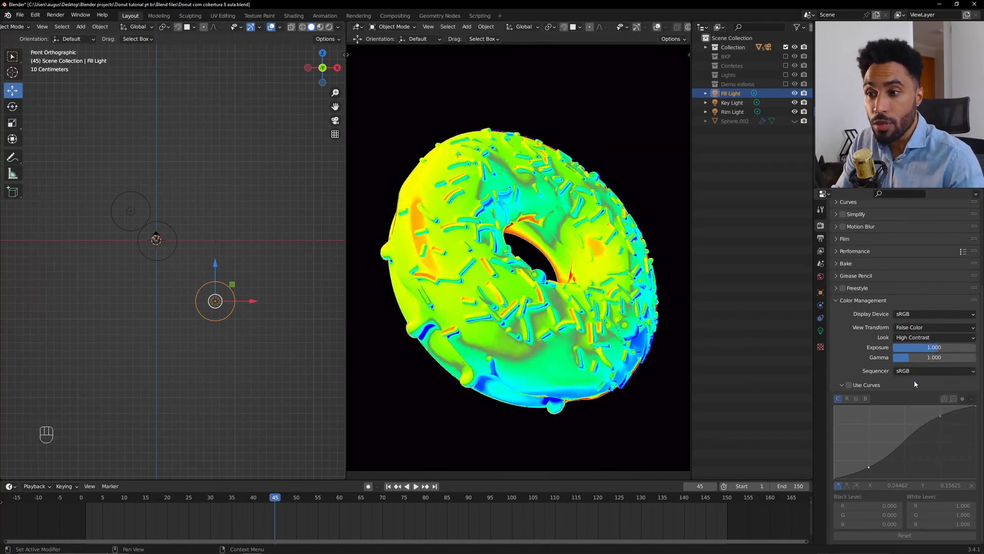
scroll(414, 233, up, 4)
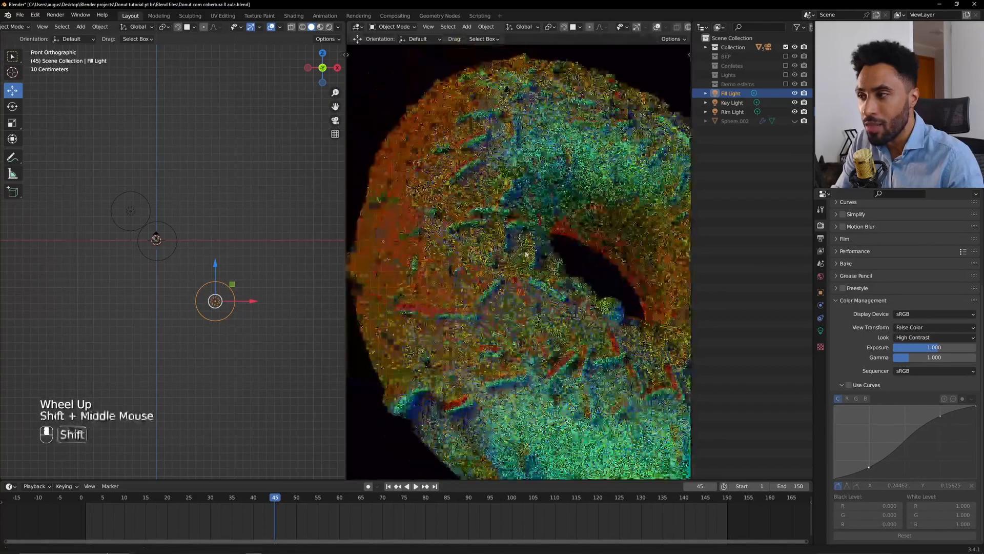
shift+middle_drag(414, 234, 523, 254)
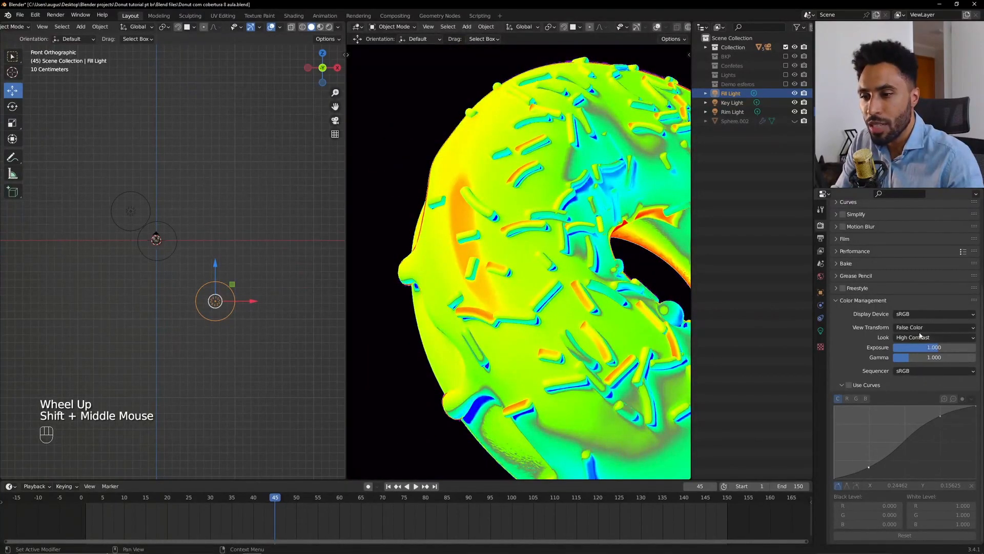
- Collapse the curve settings, compare the False Color image with the look set to None, and restore High Contrast
click(842, 385)
click(915, 446)
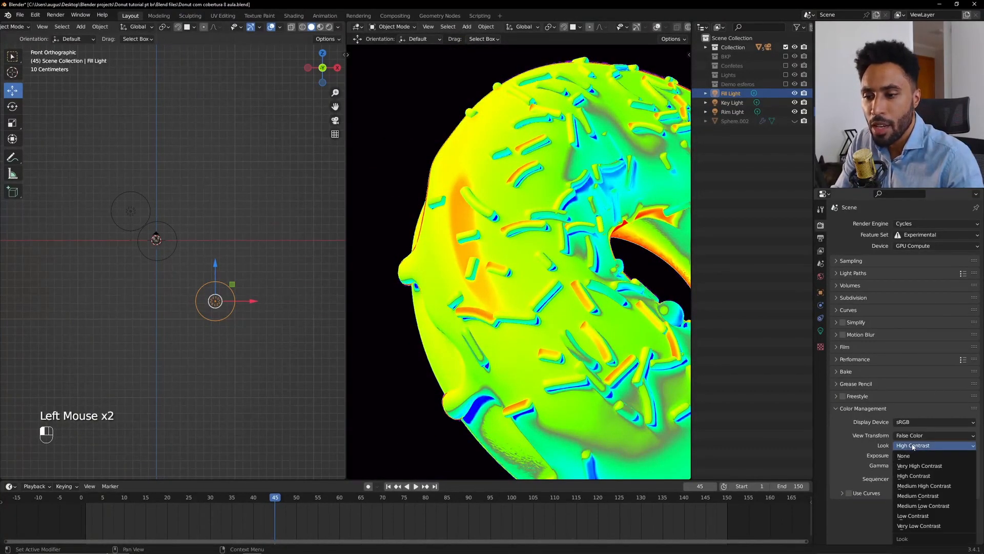
click(905, 455)
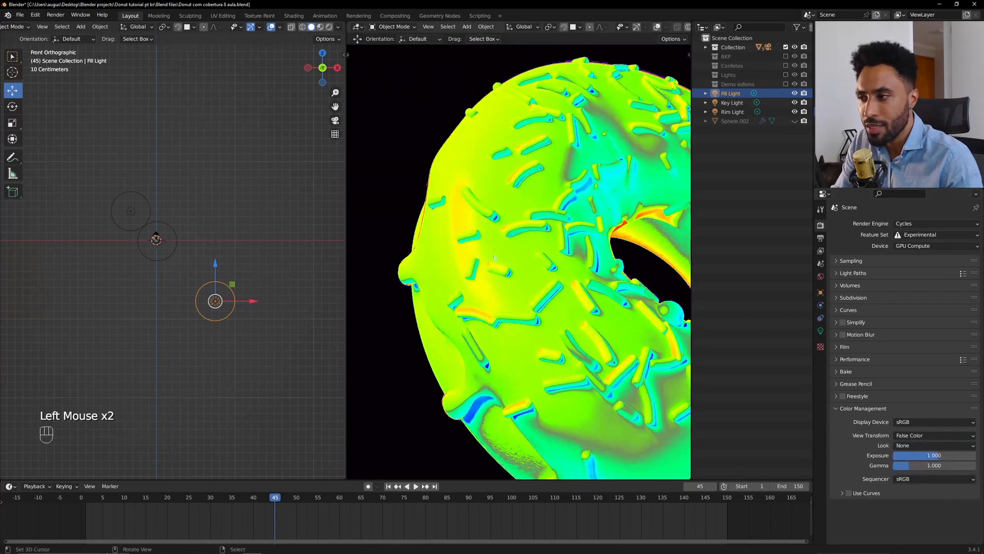
click(915, 446)
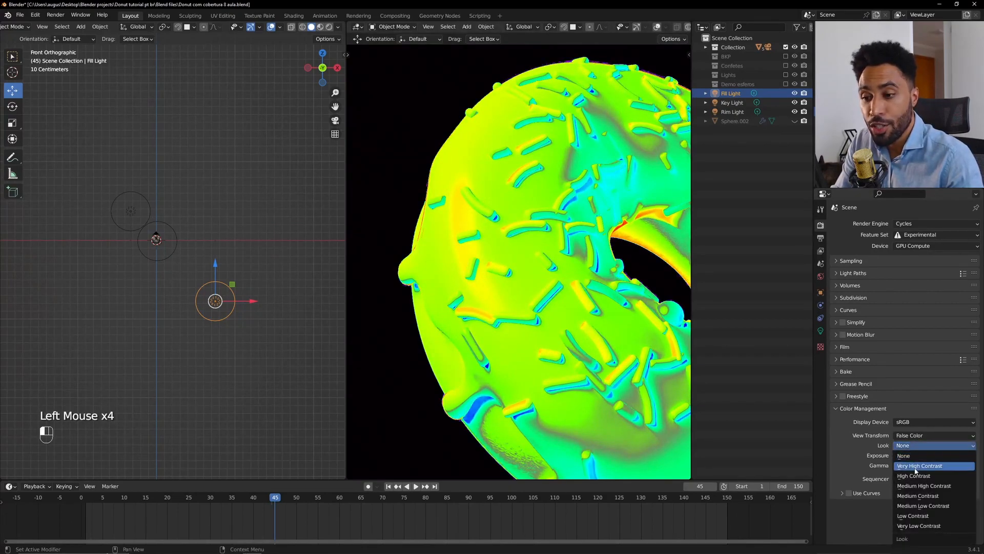
click(915, 476)
scroll(546, 238, down, 2)
shift+middle_drag(546, 239, 550, 233)
key(Home)
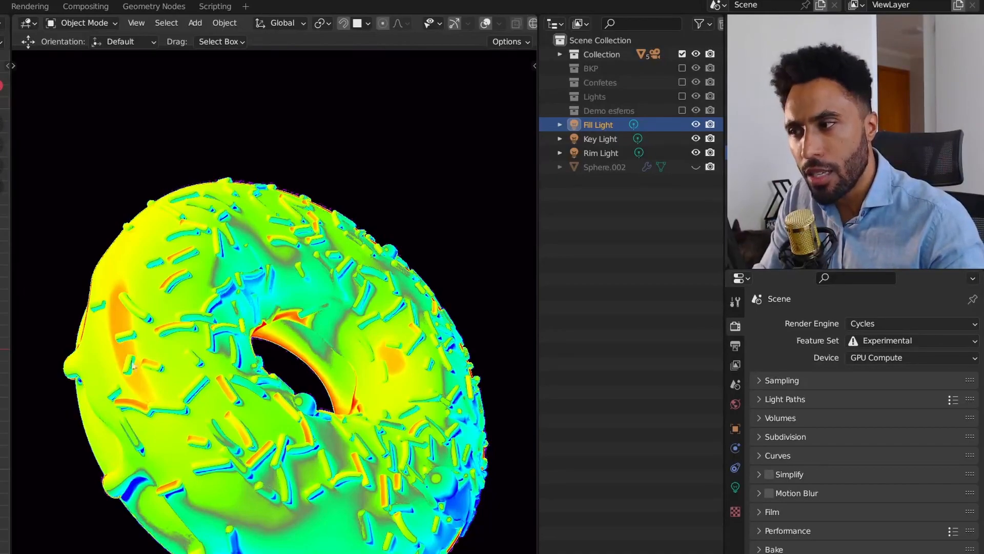
- Switch the view transform to Filmic to view the High Contrast donut, and return it to False Color for comparison
click(921, 435)
click(919, 461)
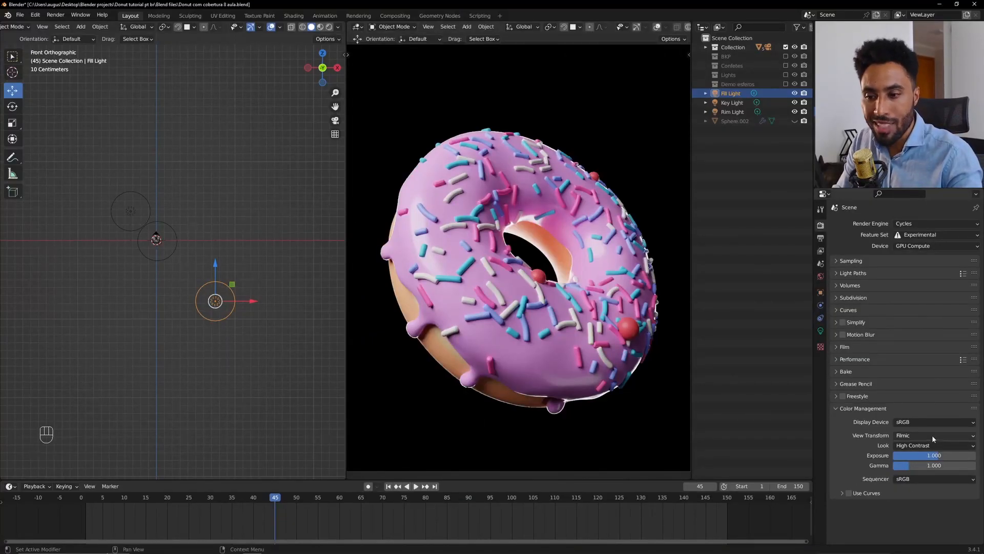
click(913, 447)
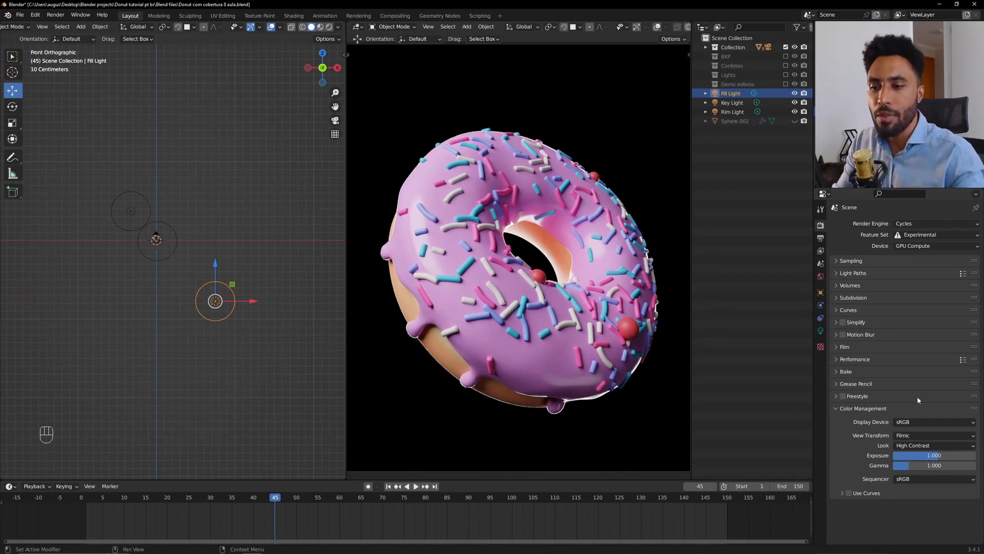
click(919, 435)
click(918, 436)
click(915, 486)
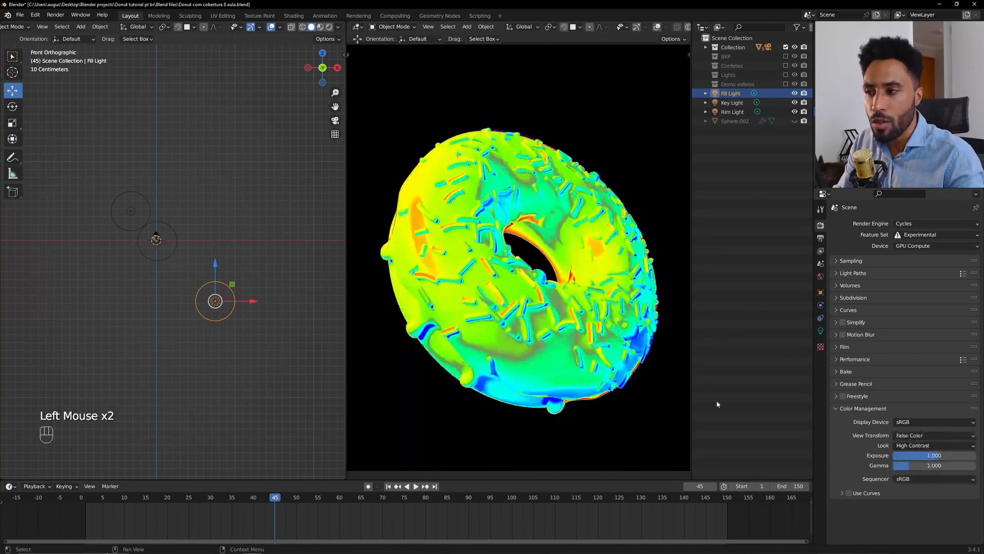